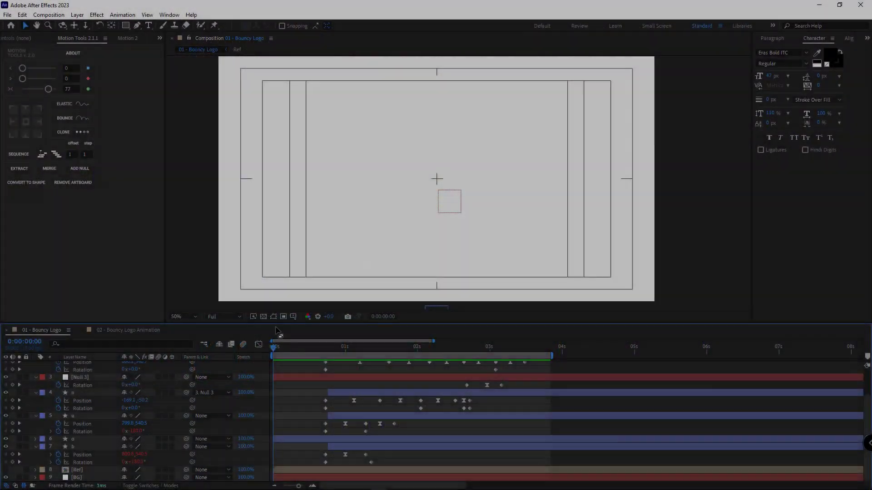
# Step: Hide the title/action safe guides and play back the bouncing letters animation, returning to the first frame
pyautogui.click(293, 317)
pyautogui.click(314, 327)
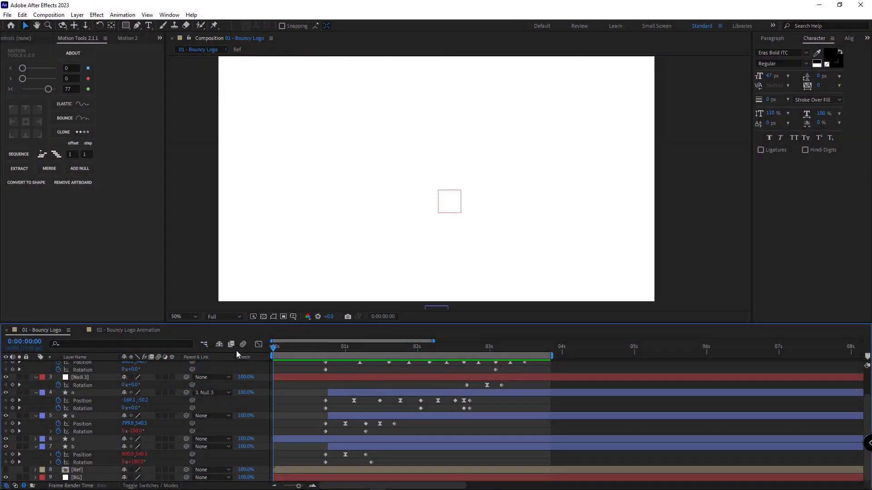
pyautogui.press('space')
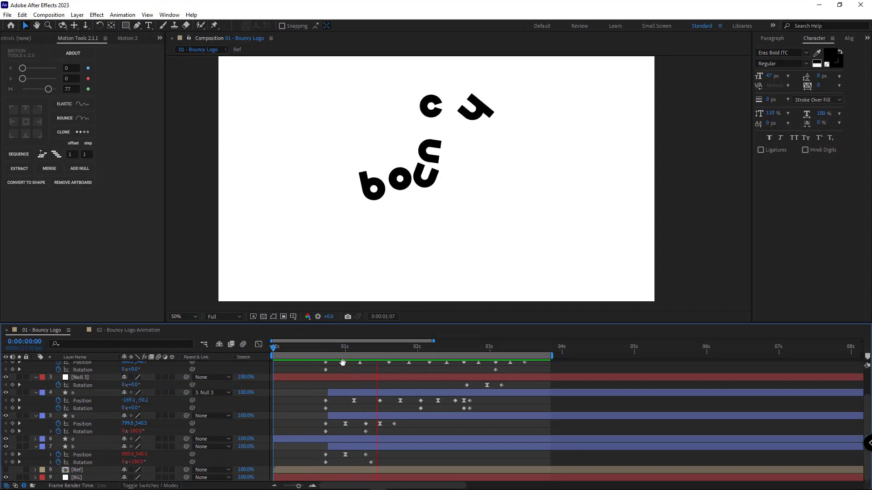
pyautogui.moveTo(328, 349); pyautogui.dragTo(269, 353)
# Step: Collapse the keyframed properties of all layers in the timeline and clear the layer selection
pyautogui.hotkey('ctrl', 'a')
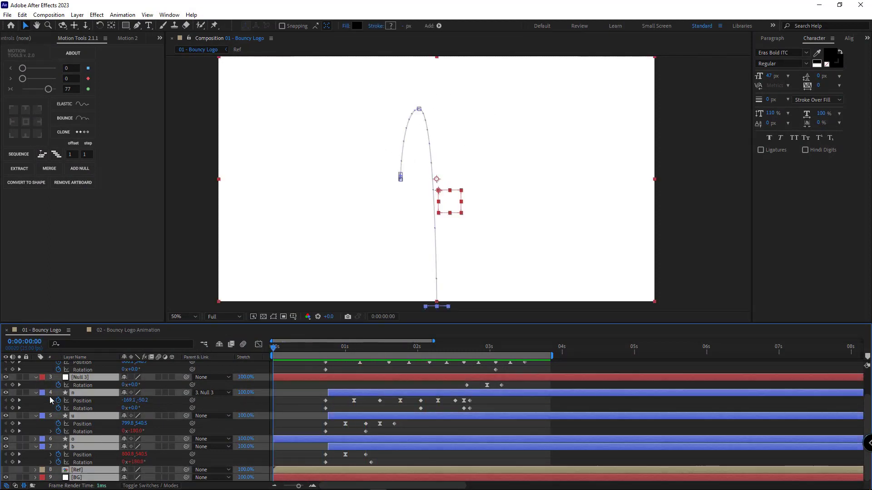
pyautogui.press('u')
pyautogui.hotkey('ctrl', 'shift', 'a')
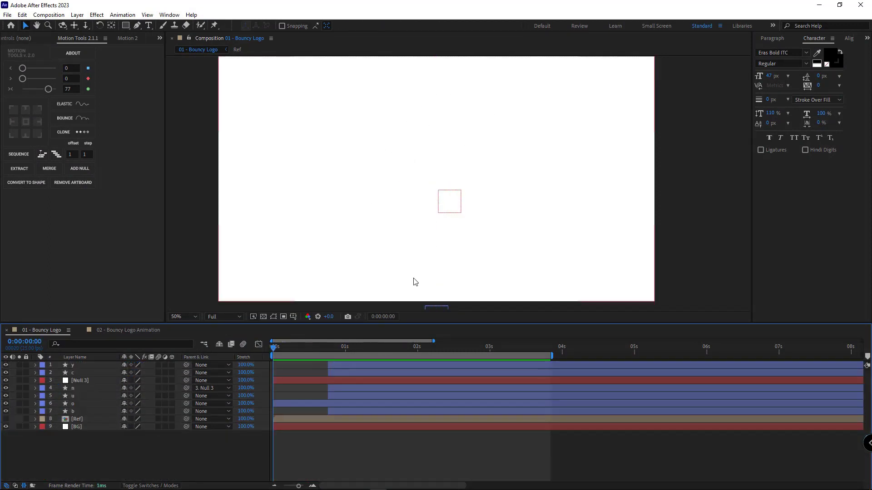
# Step: Draw a Pen path on a new shape layer, from below the composition's lower edge up to the peak of the ball's motion
pyautogui.moveTo(414, 265); pyautogui.dragTo(400, 221)
pyautogui.click(137, 25)
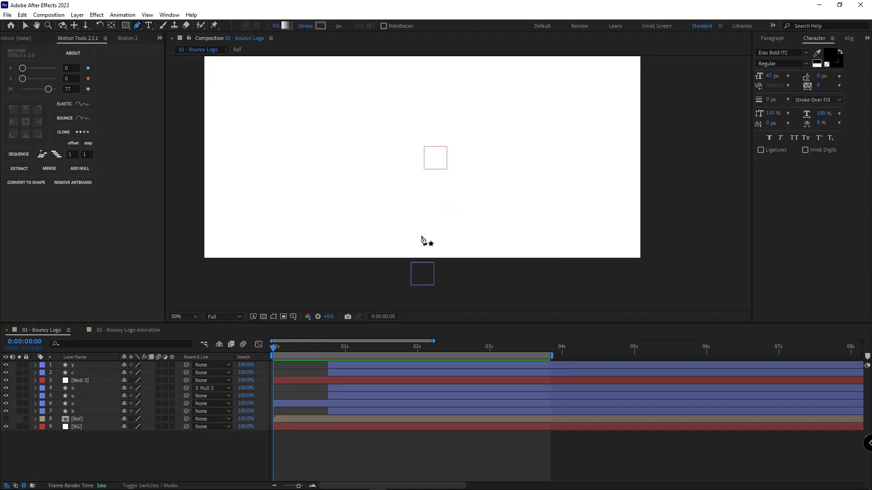
pyautogui.click(433, 268)
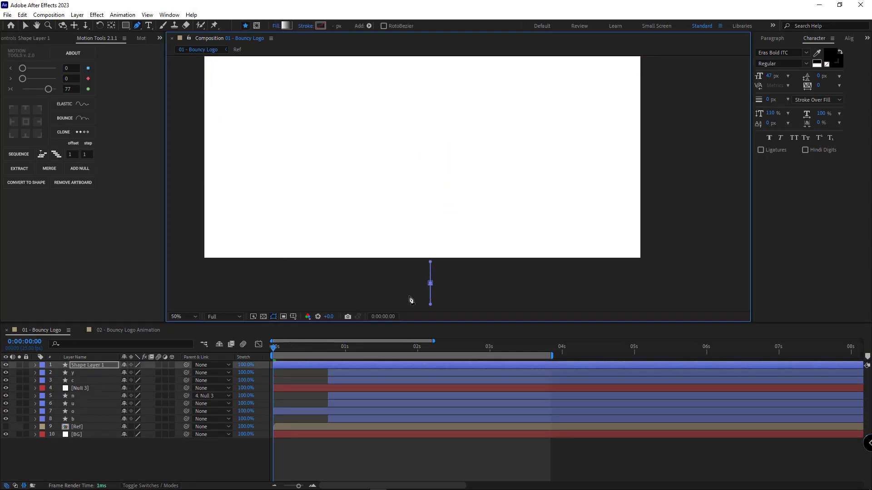
pyautogui.moveTo(277, 349); pyautogui.dragTo(296, 348)
pyautogui.moveTo(372, 203); pyautogui.dragTo(366, 225)
pyautogui.moveTo(300, 350); pyautogui.dragTo(303, 356)
pyautogui.moveTo(410, 91); pyautogui.dragTo(404, 68)
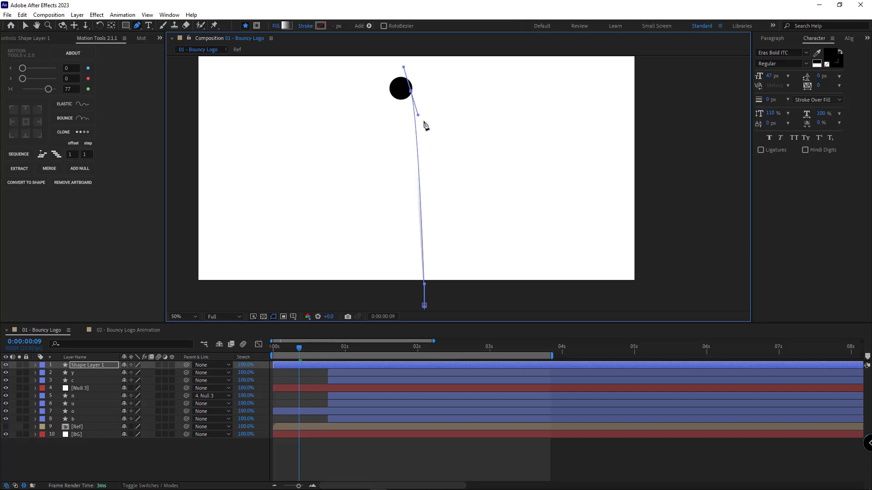
# Step: Adjust the curve handle of the path's upper point to match the ball's arc, comparing it with the ball at earlier frames
pyautogui.click(288, 349)
pyautogui.moveTo(425, 135); pyautogui.dragTo(433, 142)
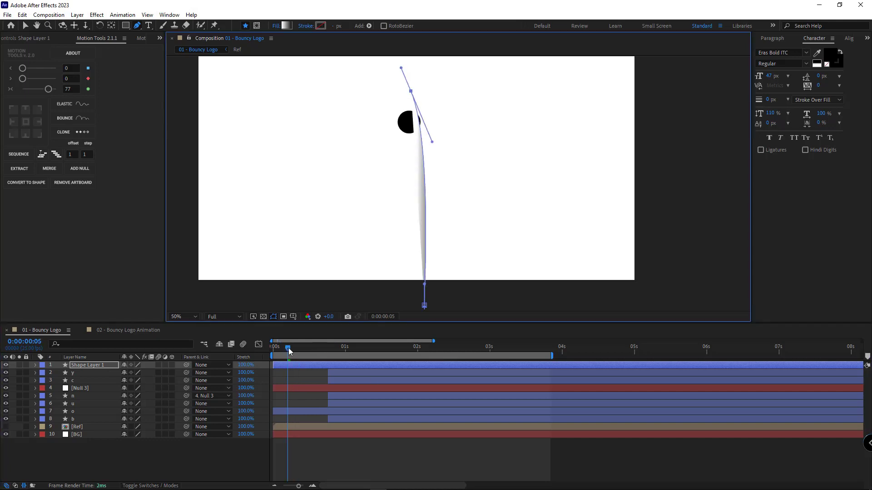
pyautogui.moveTo(289, 349); pyautogui.dragTo(280, 351)
pyautogui.moveTo(433, 141); pyautogui.dragTo(430, 143)
pyautogui.click(271, 348)
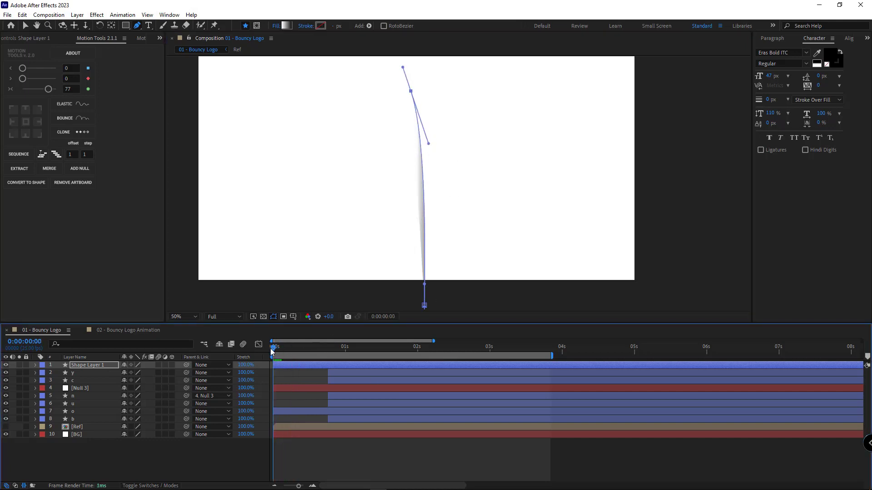
# Step: Delete the fill from Shape 1 in the new shape layer's contents
pyautogui.click(35, 365)
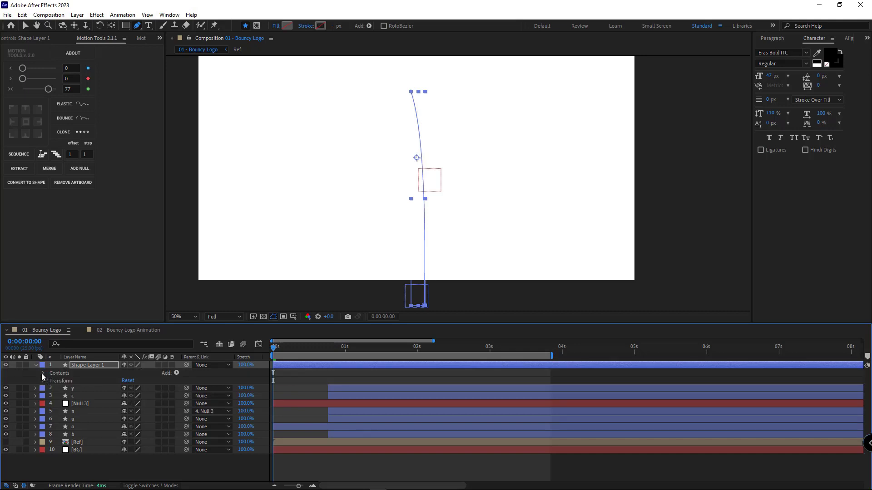
pyautogui.click(52, 382)
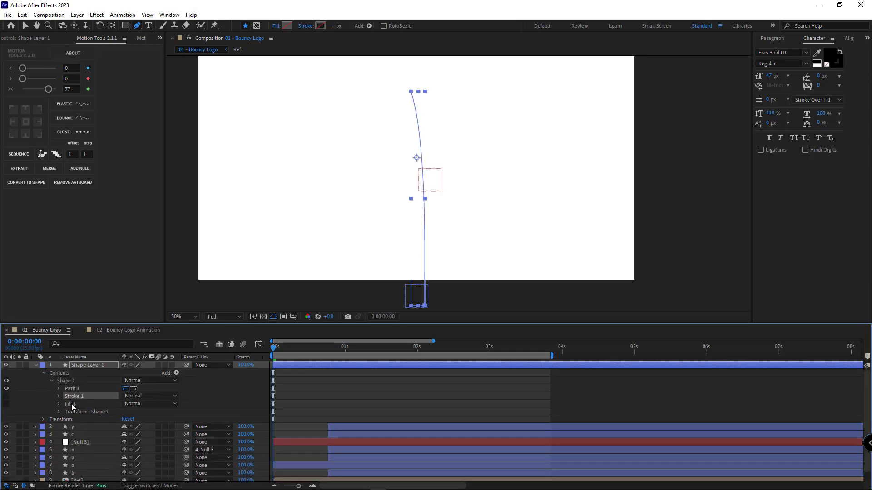
pyautogui.press('Delete')
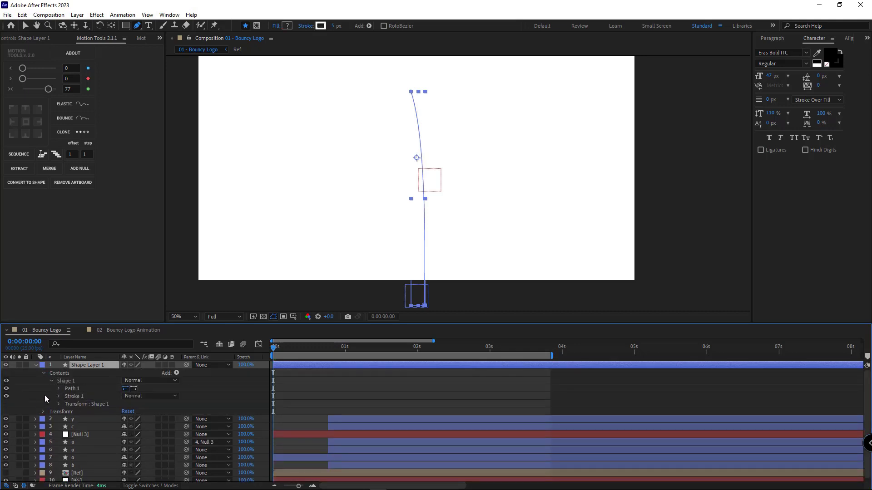
# Step: Set the new path's stroke colour to black (000000) and its line cap to Round Cap
pyautogui.click(321, 26)
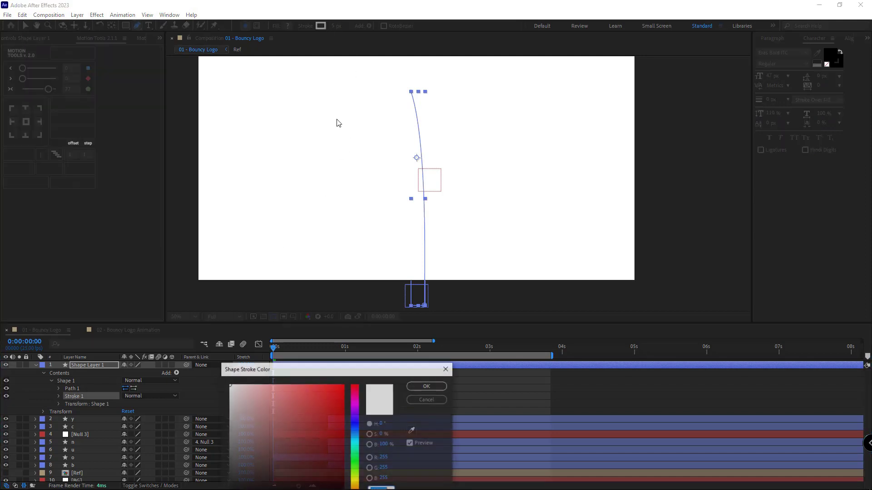
pyautogui.moveTo(289, 364); pyautogui.dragTo(289, 286)
pyautogui.moveTo(264, 358); pyautogui.dragTo(153, 470)
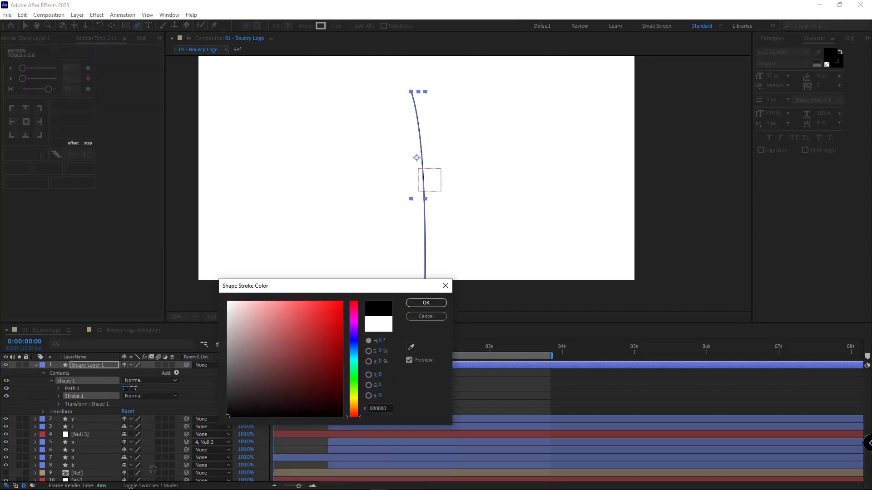
pyautogui.click(413, 307)
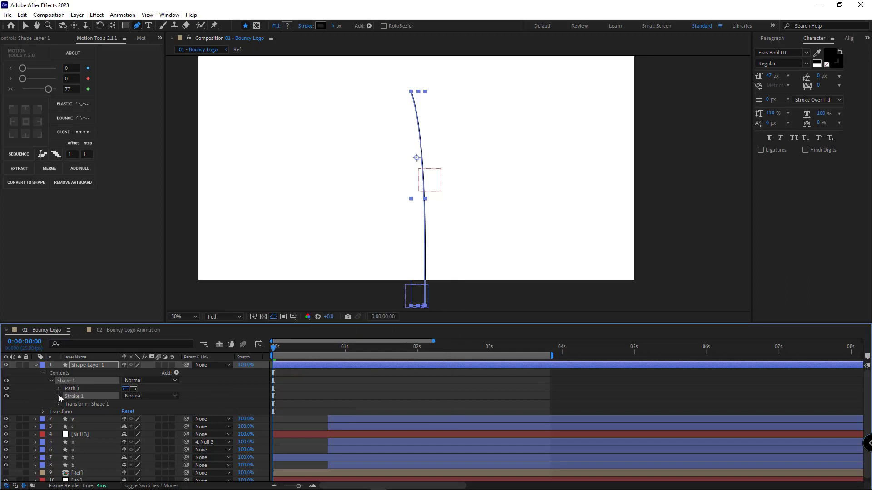
pyautogui.click(59, 397)
pyautogui.click(152, 435)
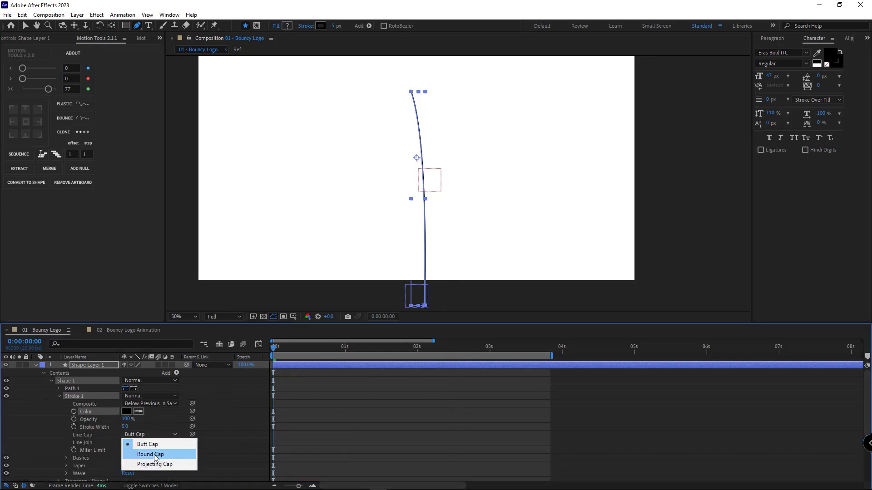
pyautogui.click(152, 455)
pyautogui.click(59, 397)
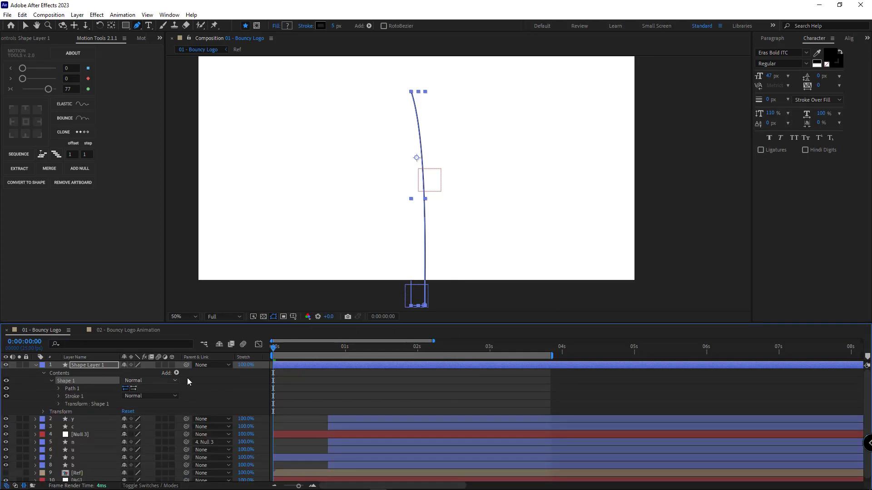
# Step: Add Trim Paths to the contents of Shape Layer 1 and expand its properties
pyautogui.click(176, 373)
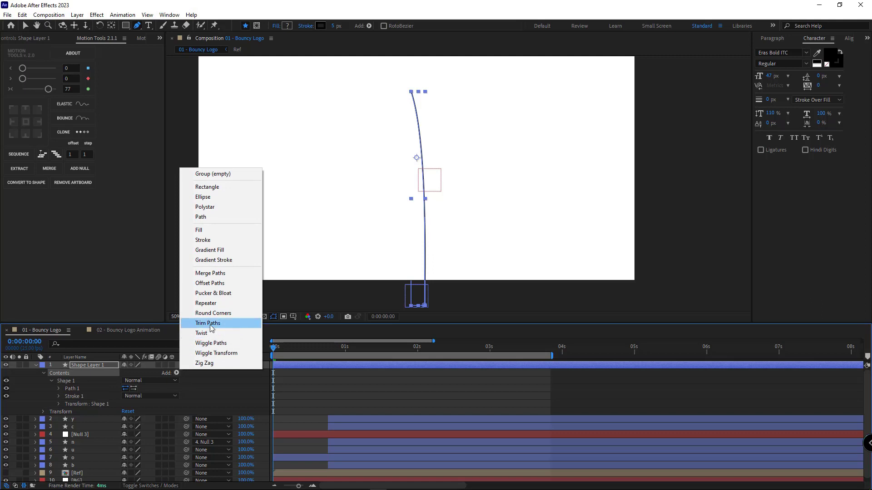
pyautogui.click(209, 325)
pyautogui.click(51, 412)
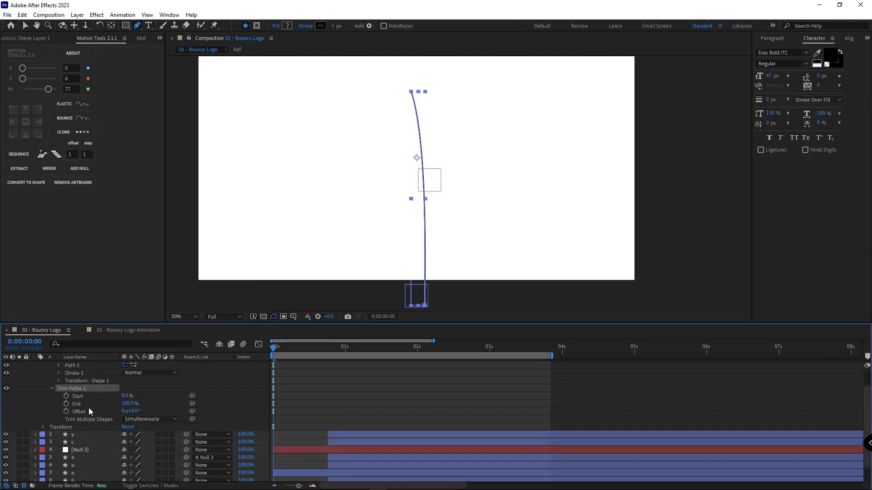
# Step: Set the Trim Paths End to 0% and add keyframes for Start and End at frame 0
pyautogui.moveTo(137, 405); pyautogui.dragTo(58, 403)
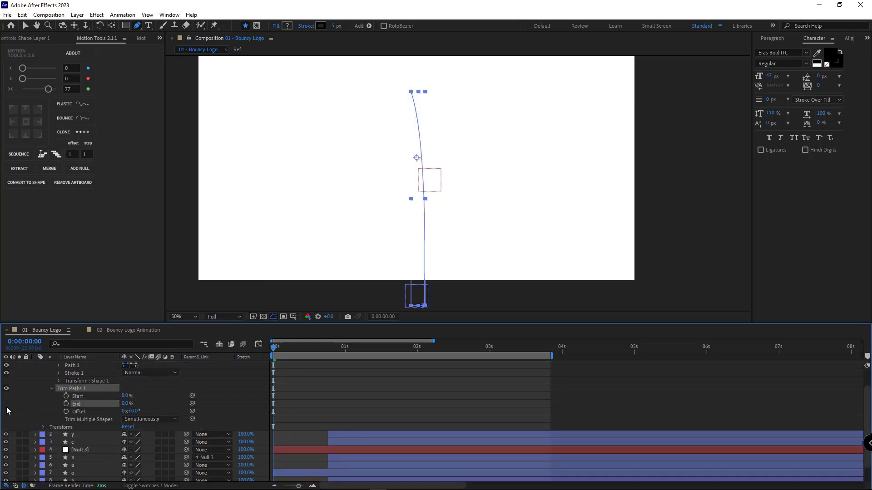
pyautogui.click(67, 396)
pyautogui.click(66, 404)
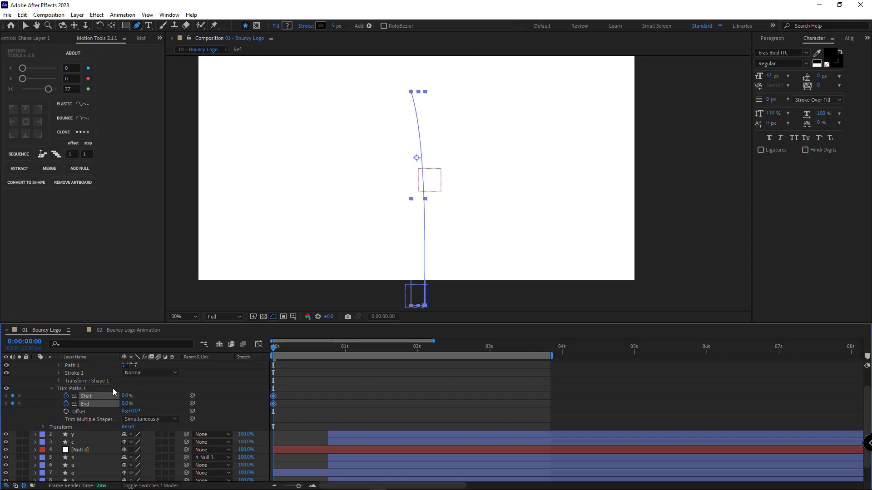
# Step: Show only the keyframed properties of Shape Layer 1 and apply Easy Ease to the first Start and End keyframes
pyautogui.press('u')
pyautogui.rightClick(273, 380)
pyautogui.moveTo(360, 375)
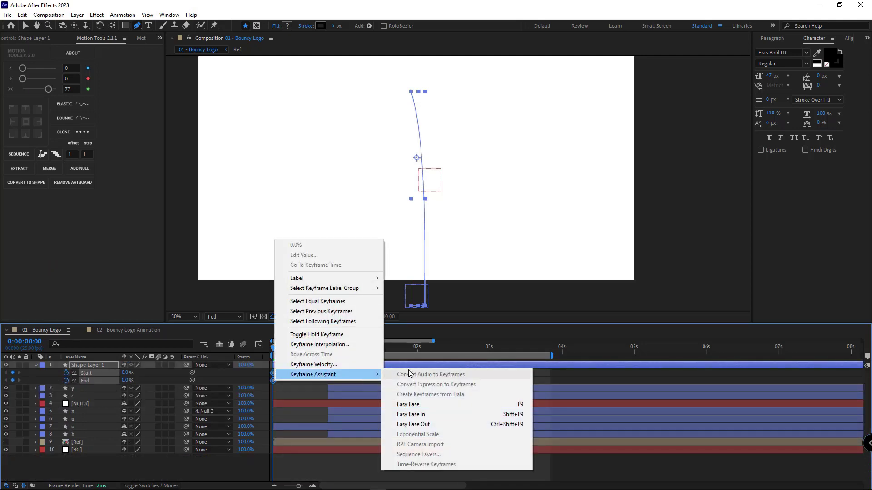
pyautogui.click(400, 402)
# Step: Keyframe the Trim Paths Start and End at 100% on frame 8
pyautogui.scroll(1, 293, 414)
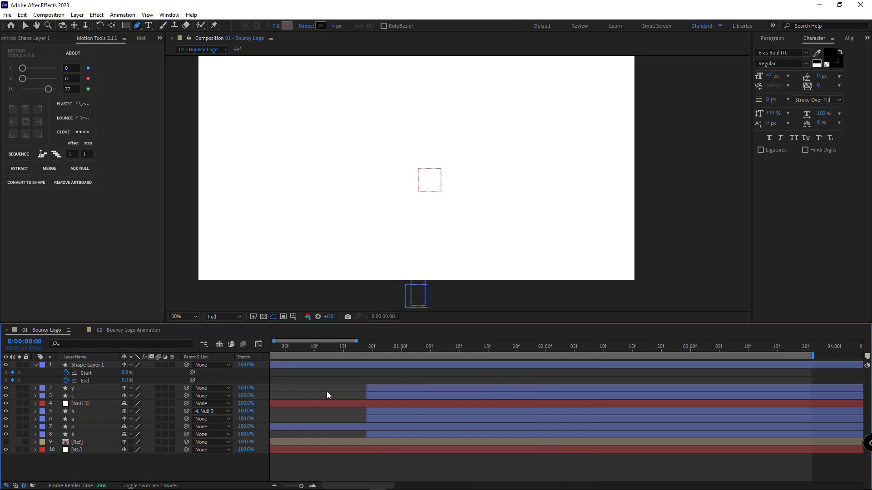
pyautogui.hscroll(-1, 326, 392)
pyautogui.moveTo(273, 349); pyautogui.dragTo(317, 350)
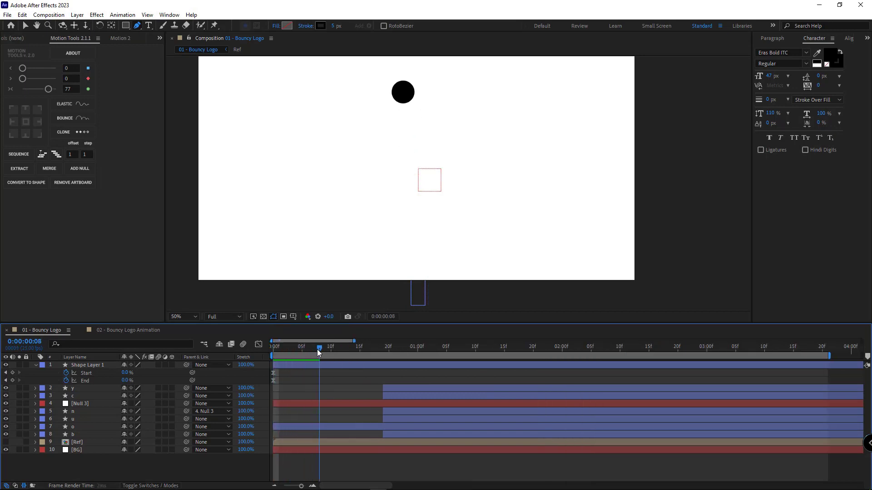
pyautogui.moveTo(125, 373); pyautogui.dragTo(160, 381)
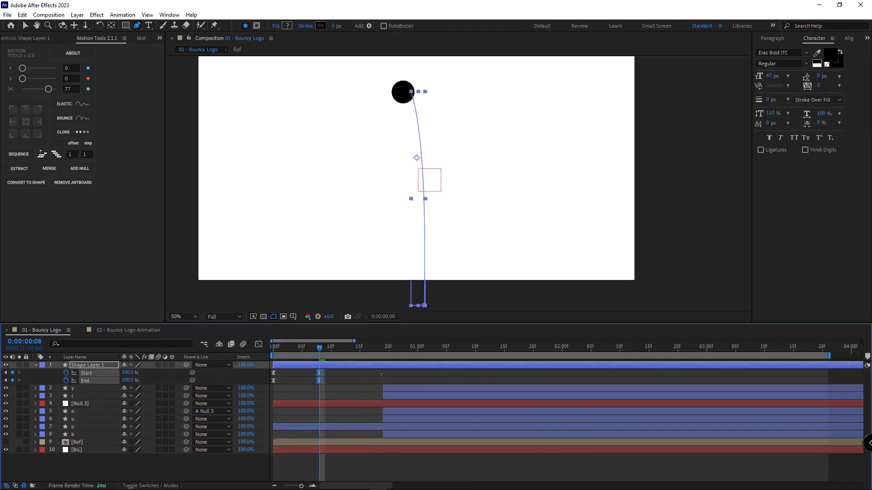
# Step: Move both End keyframes two frames later than the Start keyframes and preview the travelling line
pyautogui.moveTo(325, 380); pyautogui.dragTo(271, 385)
pyautogui.moveTo(279, 383); pyautogui.dragTo(285, 383)
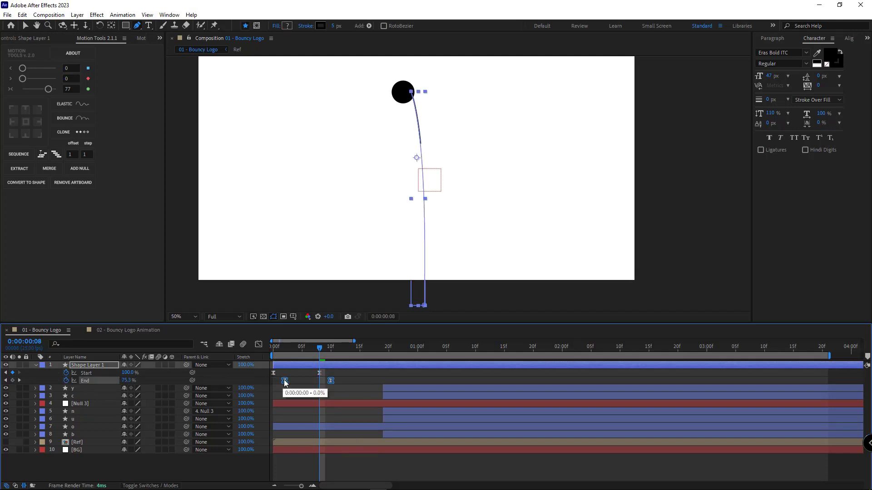
pyautogui.click(329, 388)
pyautogui.press('space')
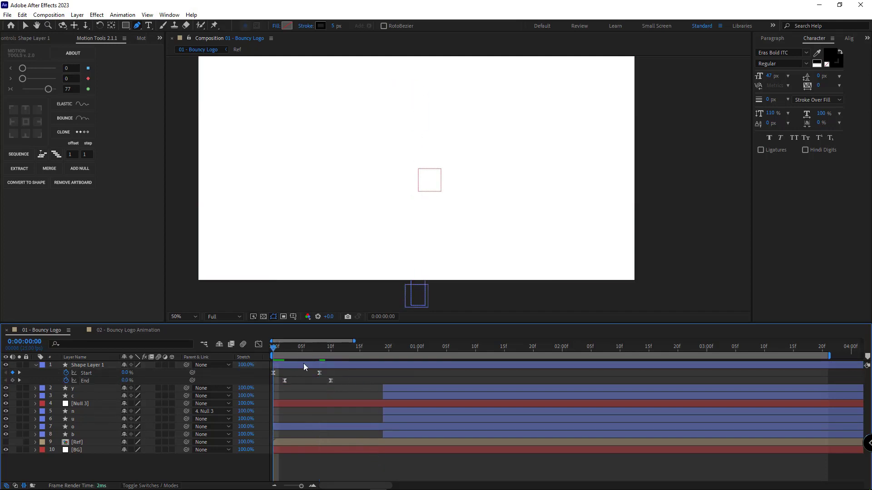
pyautogui.moveTo(279, 347); pyautogui.dragTo(303, 347)
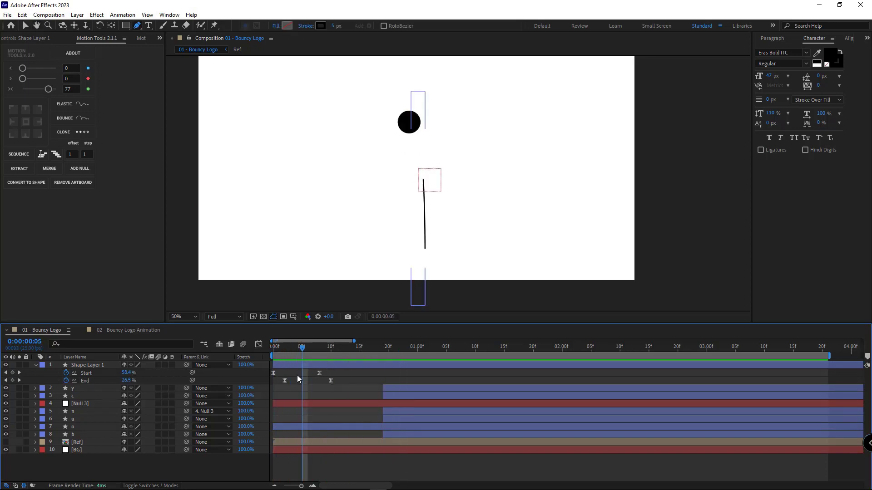
# Step: Apply a Motion Tools ease value of 70 to the final Start and End keyframes
pyautogui.moveTo(346, 383); pyautogui.dragTo(270, 373)
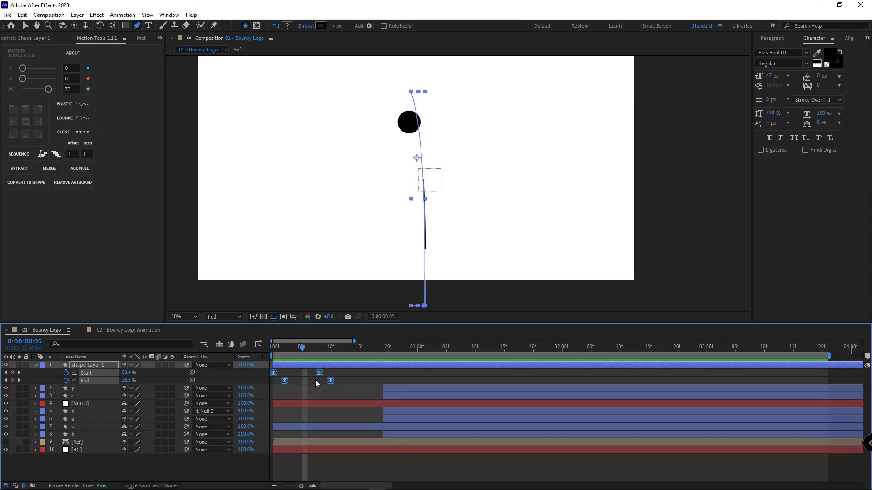
pyautogui.press('=')
pyautogui.click(329, 380)
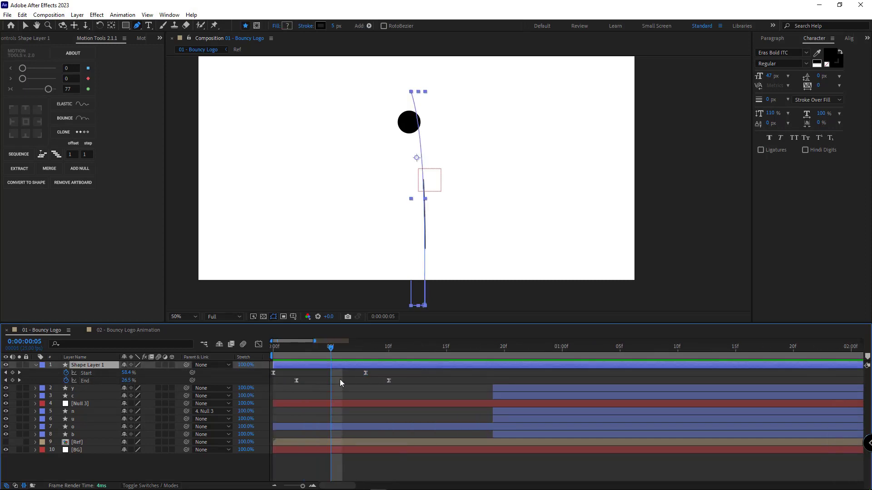
pyautogui.moveTo(401, 375); pyautogui.dragTo(354, 387)
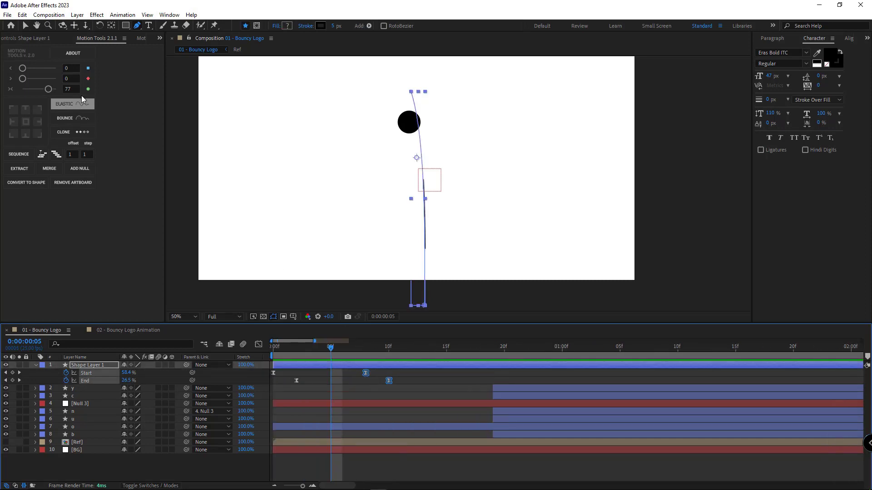
pyautogui.moveTo(76, 89); pyautogui.dragTo(47, 93)
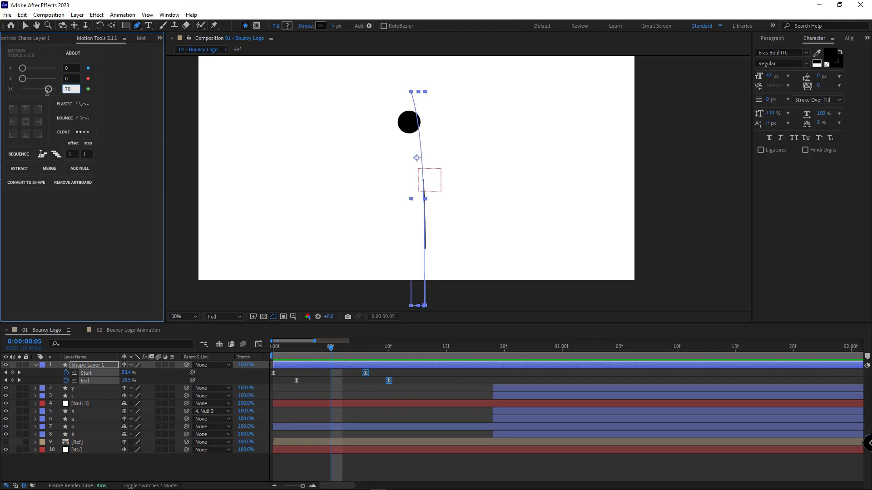
pyautogui.write('70')
pyautogui.press('Return')
pyautogui.click(423, 369)
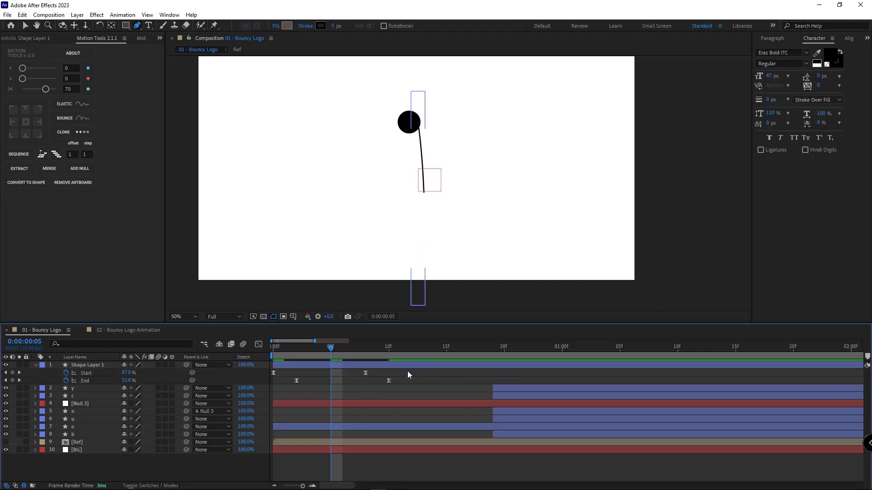
# Step: Shift Shape Layer 1 one frame later and scrub the timeline to check the line against the ball
pyautogui.moveTo(314, 365); pyautogui.dragTo(324, 365)
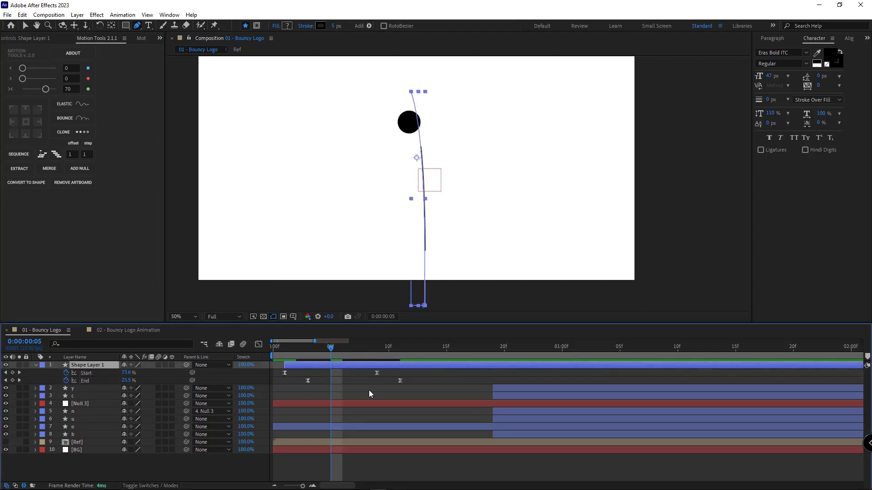
pyautogui.click(409, 461)
pyautogui.moveTo(279, 348); pyautogui.dragTo(352, 357)
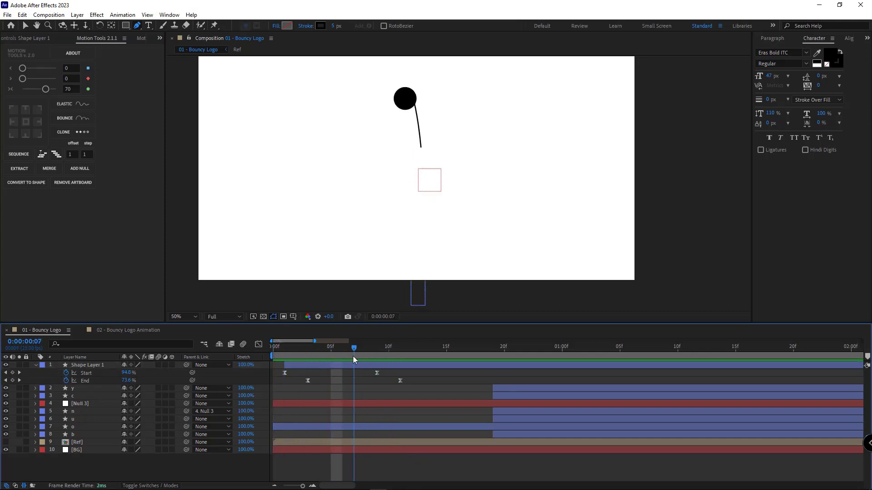
# Step: Move the upper end point of Shape Layer 1's path onto the ball's edge at frame 7 and preview the animation
pyautogui.click(369, 367)
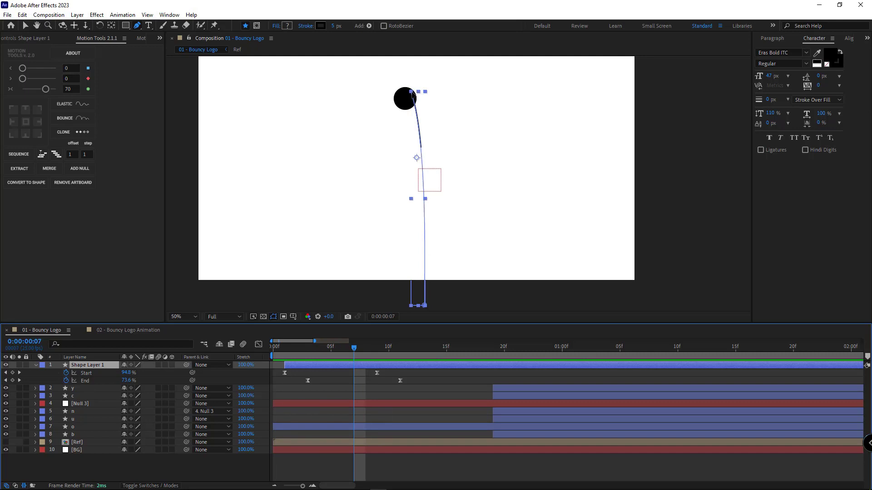
pyautogui.moveTo(412, 94); pyautogui.dragTo(418, 104)
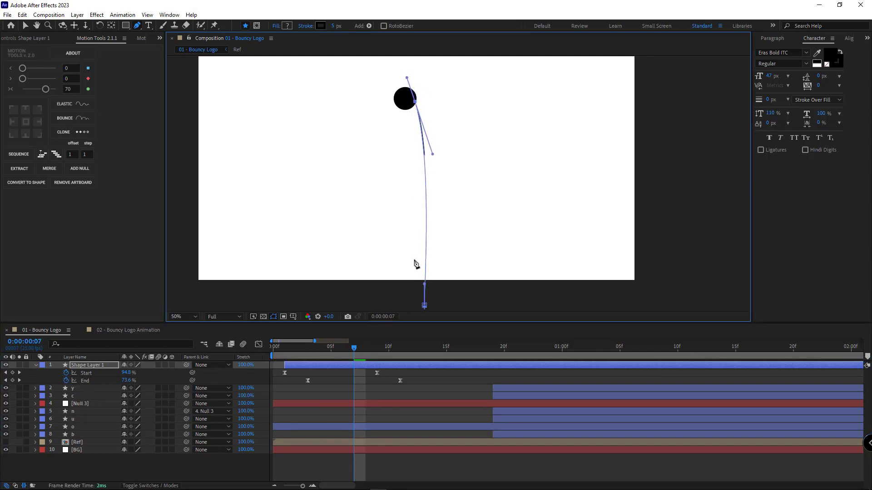
pyautogui.click(431, 386)
pyautogui.press('space')
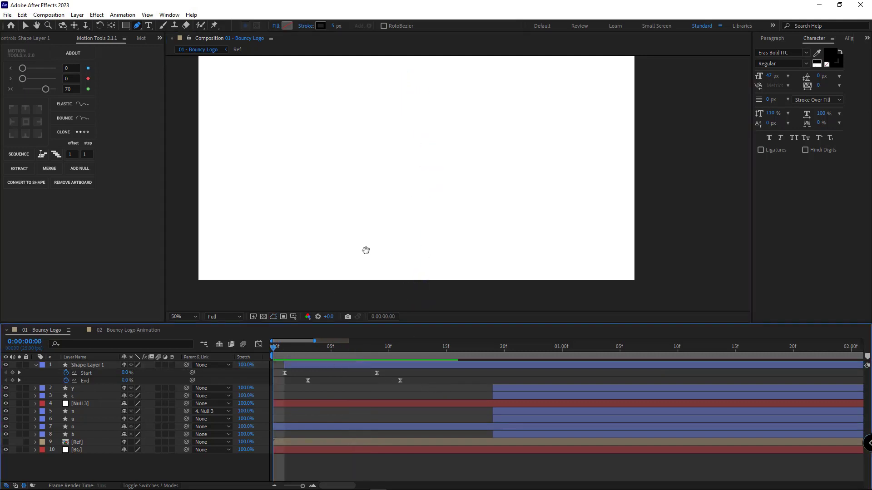
pyautogui.press('space')
# Step: Duplicate Shape Layer 1 and, at frame 12, move the copy's bottom path point up to the ball's upper-left edge
pyautogui.moveTo(306, 347); pyautogui.dragTo(413, 352)
pyautogui.click(417, 365)
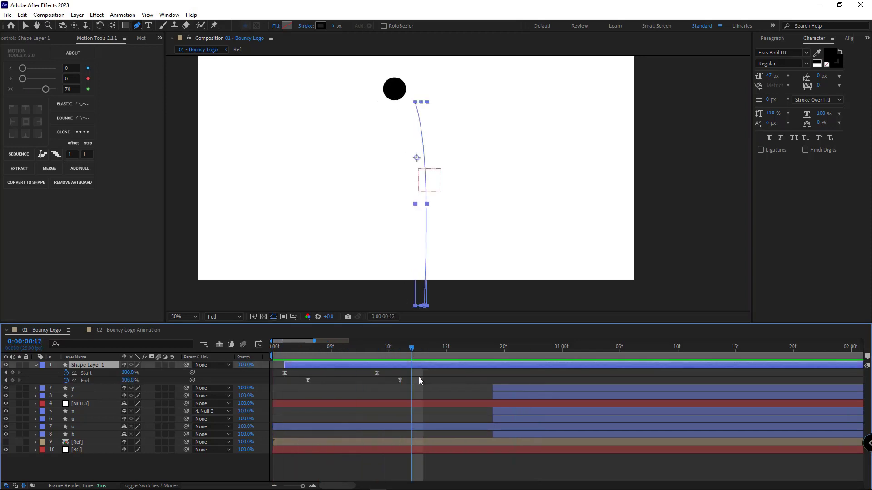
pyautogui.hotkey('ctrl', 'd')
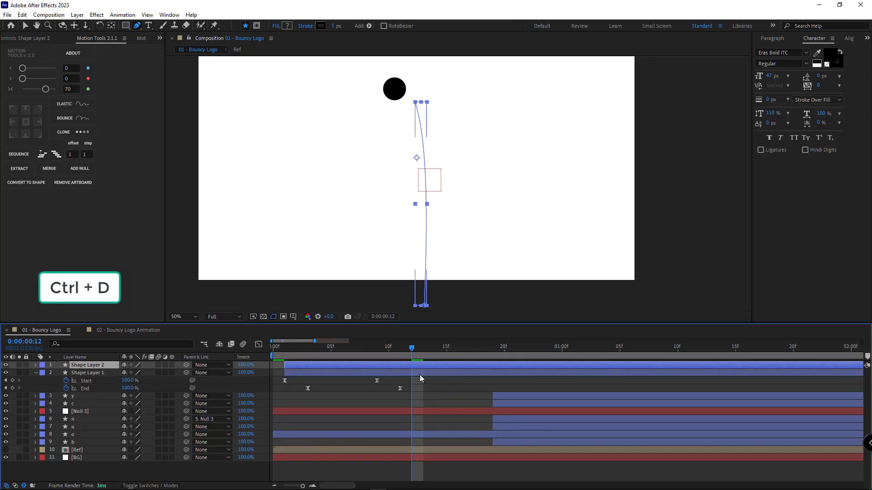
pyautogui.click(424, 306)
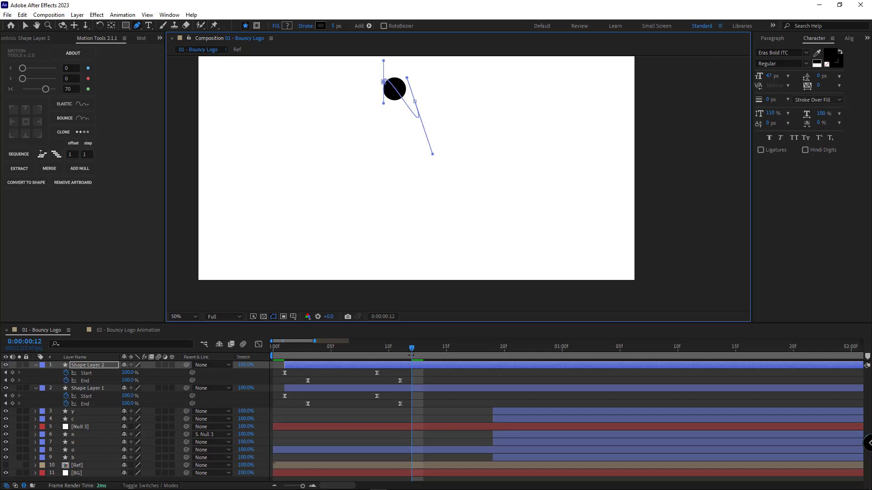
# Step: At frame 18, move Shape Layer 2's other path point to the ball's left edge and adjust the handles to follow the fall
pyautogui.moveTo(411, 345); pyautogui.dragTo(485, 356)
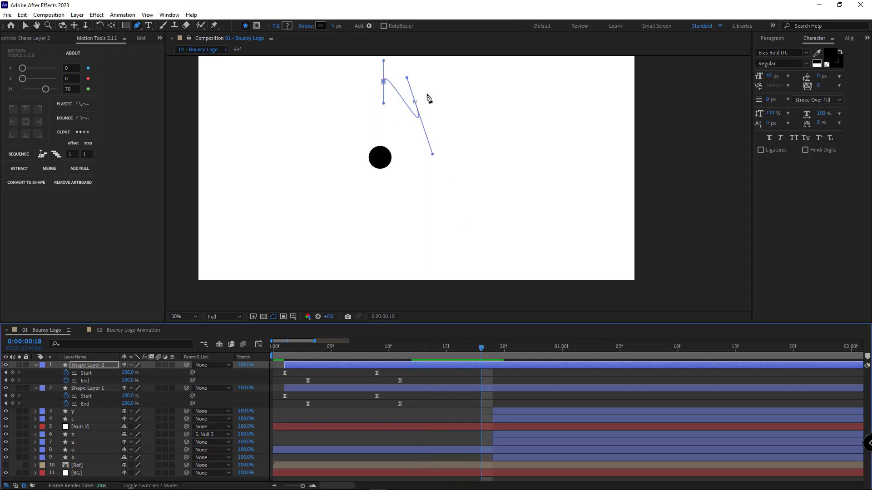
pyautogui.moveTo(414, 102); pyautogui.dragTo(368, 153)
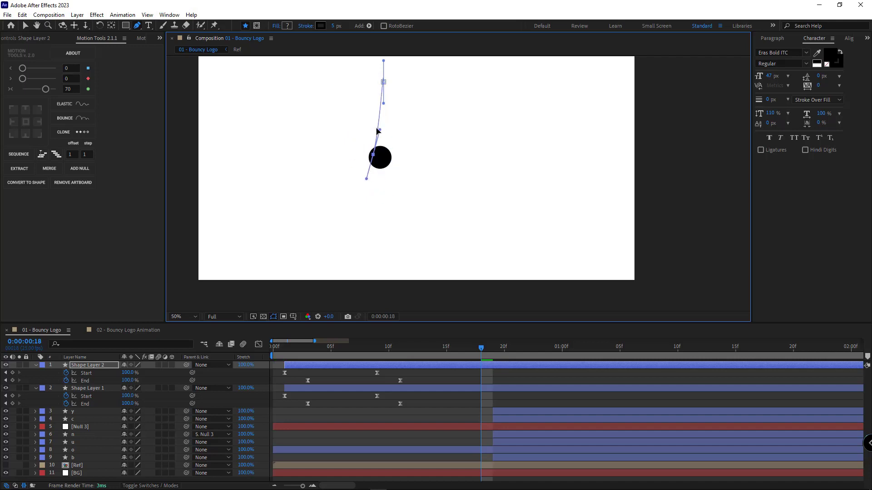
pyautogui.moveTo(385, 106); pyautogui.dragTo(394, 58)
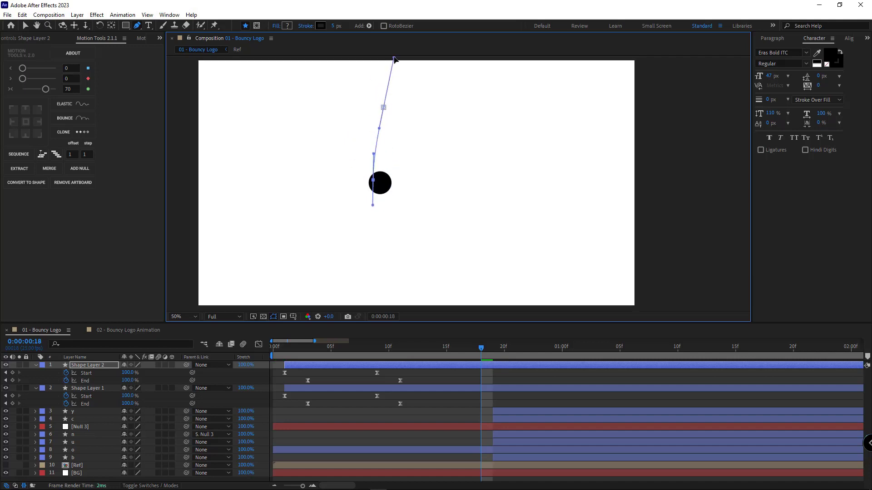
# Step: Shift Shape Layer 2 later in time to start at frame 13, checking the trail against the falling ball
pyautogui.click(390, 372)
pyautogui.moveTo(292, 350); pyautogui.dragTo(483, 370)
pyautogui.click(462, 373)
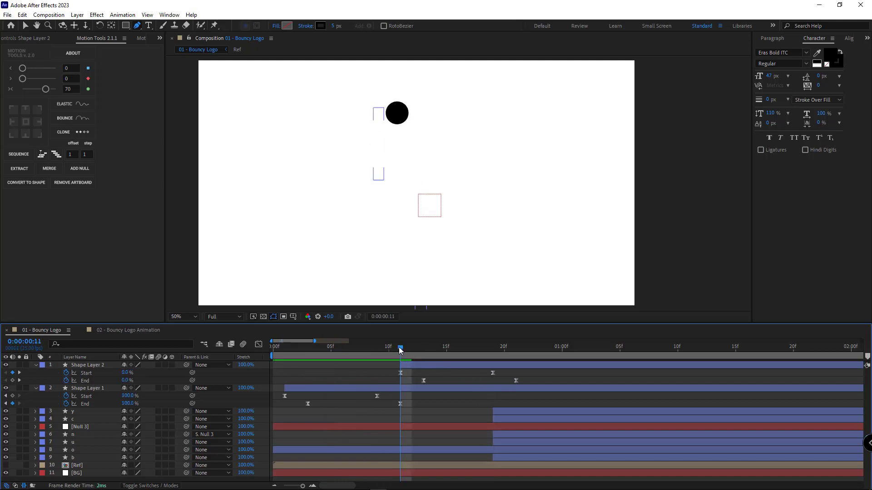
pyautogui.moveTo(448, 350); pyautogui.dragTo(383, 369)
pyautogui.press('F2')
pyautogui.press('space')
pyautogui.press('space')
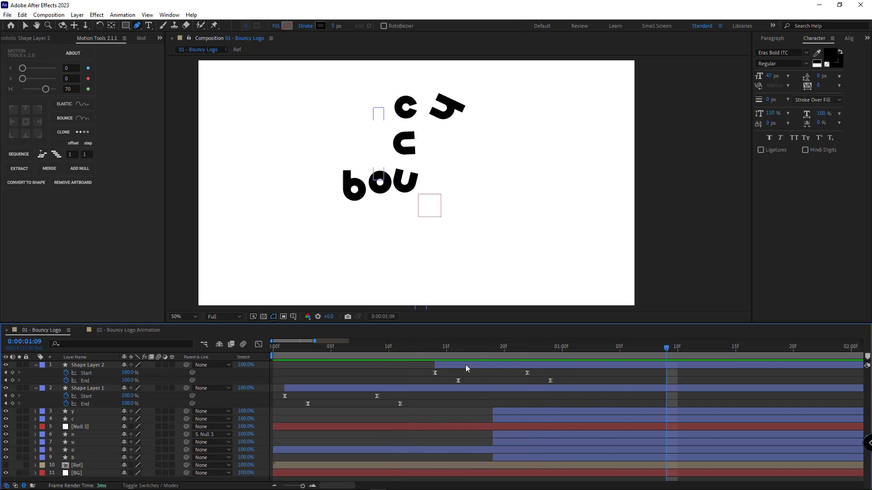
pyautogui.moveTo(465, 365); pyautogui.dragTo(454, 364)
pyautogui.click(399, 348)
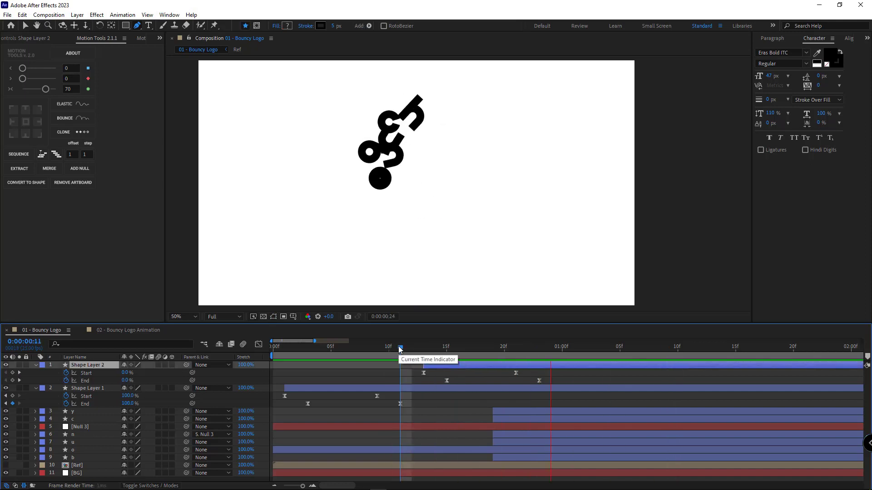
pyautogui.moveTo(399, 346); pyautogui.dragTo(454, 347)
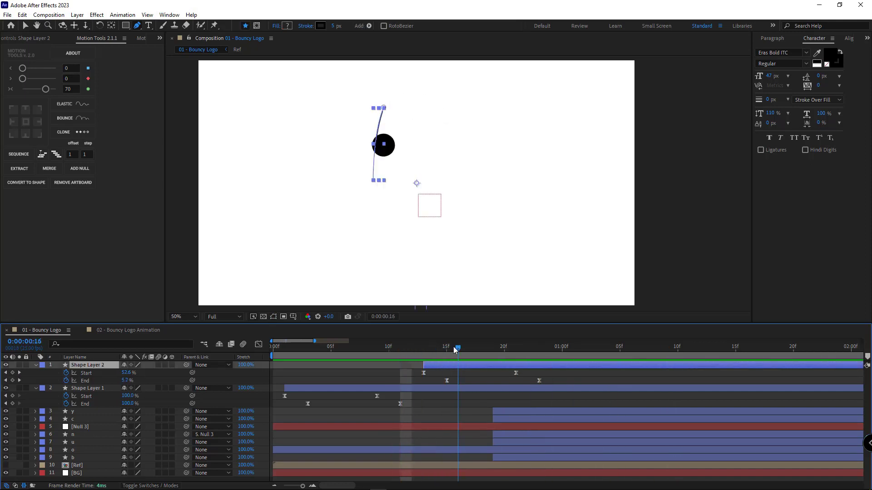
# Step: Nudge Shape Layer 2 slightly upward, raise its path's lower point at frame 17, and preview the animation
pyautogui.hotkey('shift', 'Up')
pyautogui.press('F2')
pyautogui.moveTo(444, 348); pyautogui.dragTo(473, 364)
pyautogui.click(467, 366)
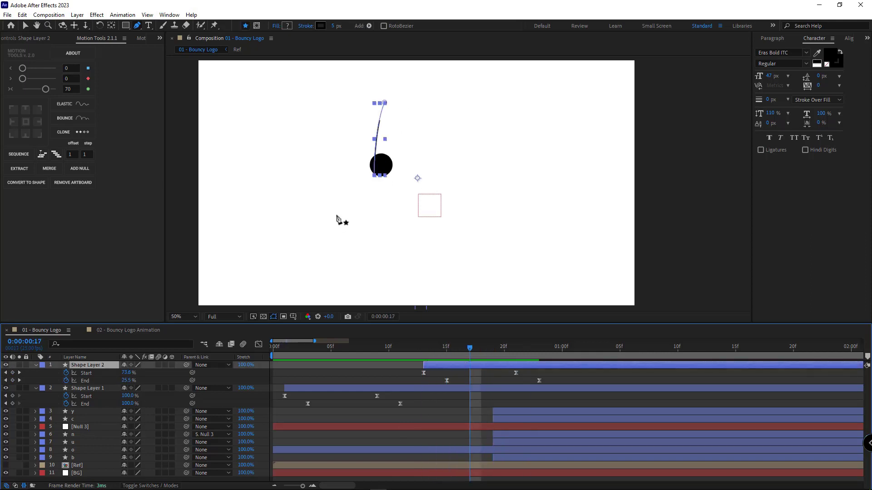
pyautogui.moveTo(375, 177); pyautogui.dragTo(375, 172)
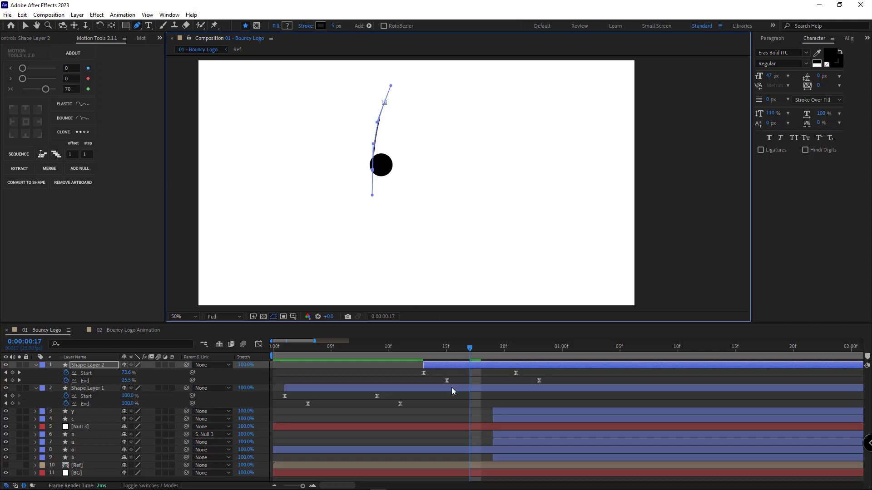
pyautogui.press('F2')
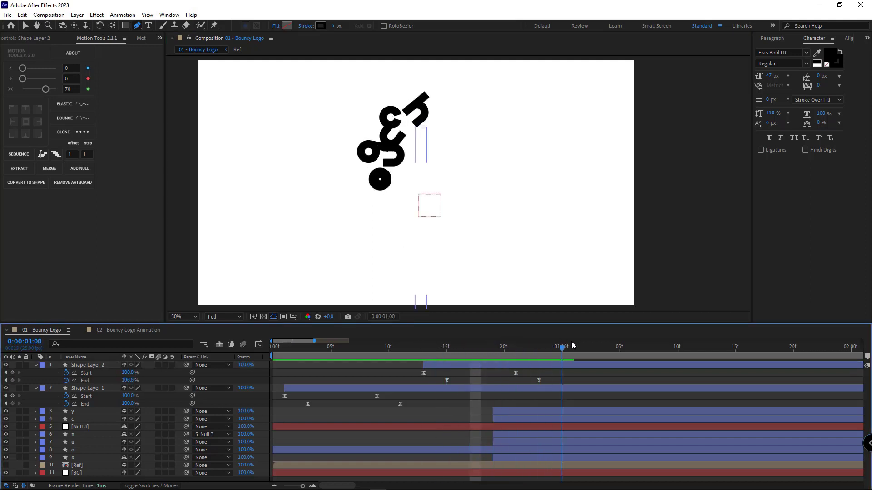
pyautogui.press(',')
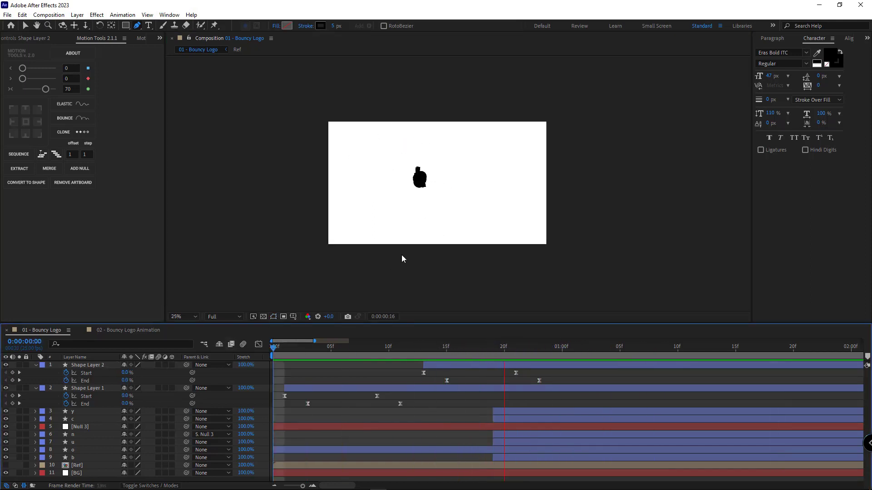
pyautogui.press('.')
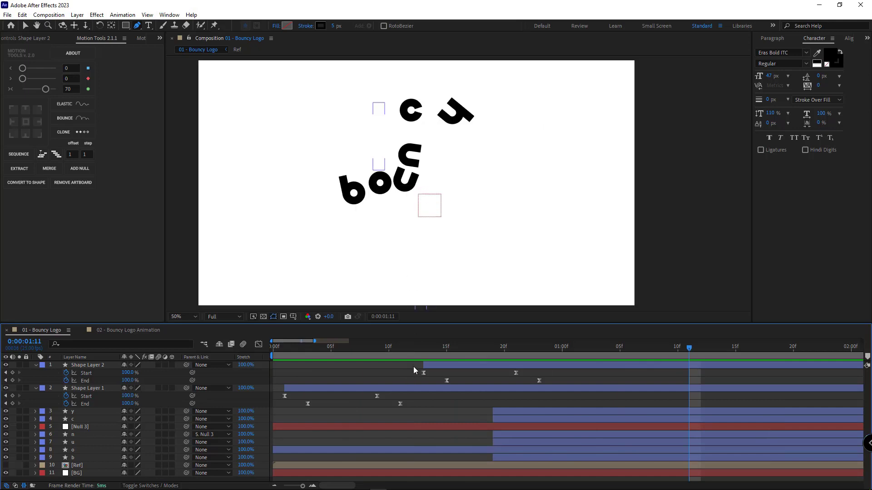
# Step: Duplicate Shape Layer 2 and move the copy's lower path point beside the letter b at 0:00:01:13
pyautogui.click(448, 368)
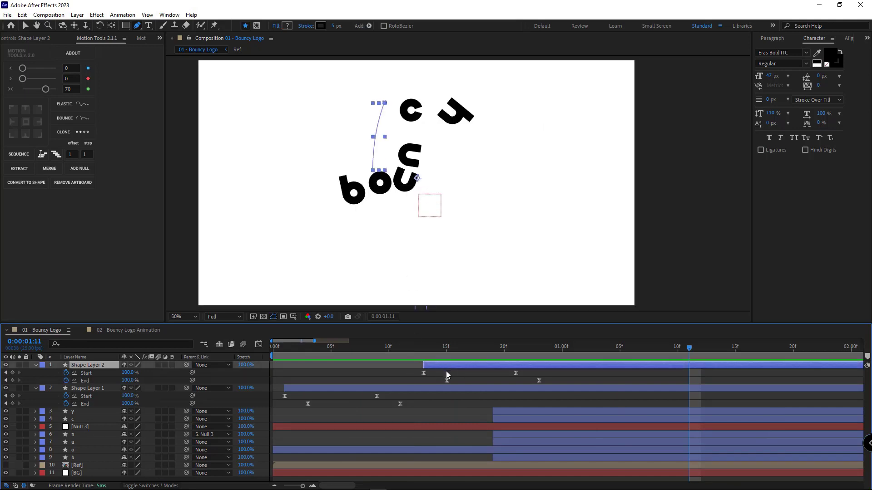
pyautogui.hotkey('ctrl', 'd')
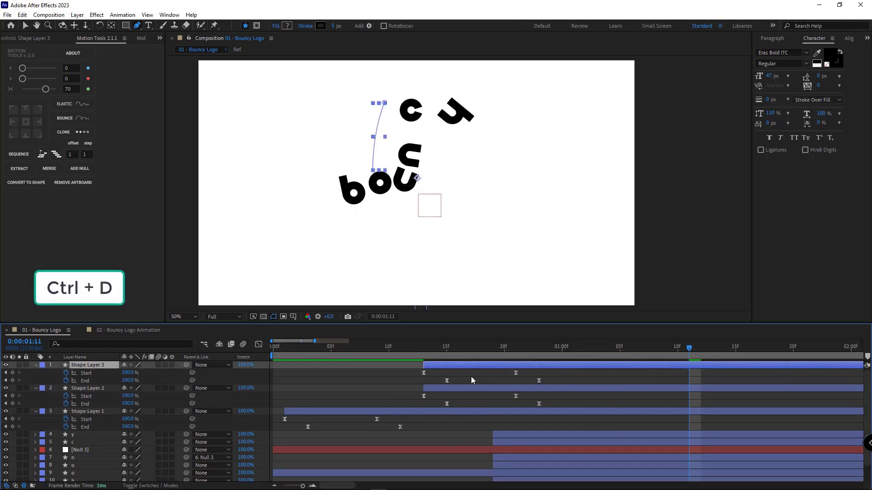
pyautogui.moveTo(468, 352); pyautogui.dragTo(707, 389)
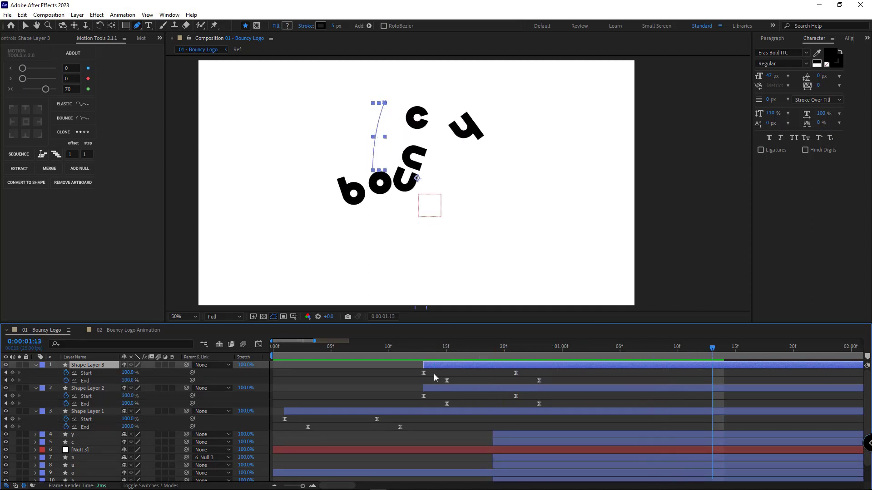
pyautogui.moveTo(374, 171); pyautogui.dragTo(334, 178)
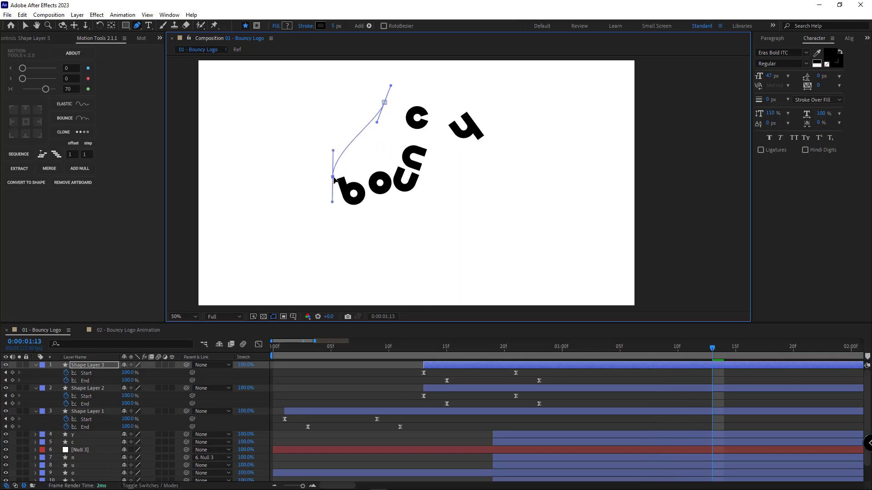
# Step: At frame 23, reposition Shape Layer 3's other path point and handle to form an arc over the letter b
pyautogui.moveTo(700, 349); pyautogui.dragTo(539, 359)
pyautogui.moveTo(385, 105); pyautogui.dragTo(366, 130)
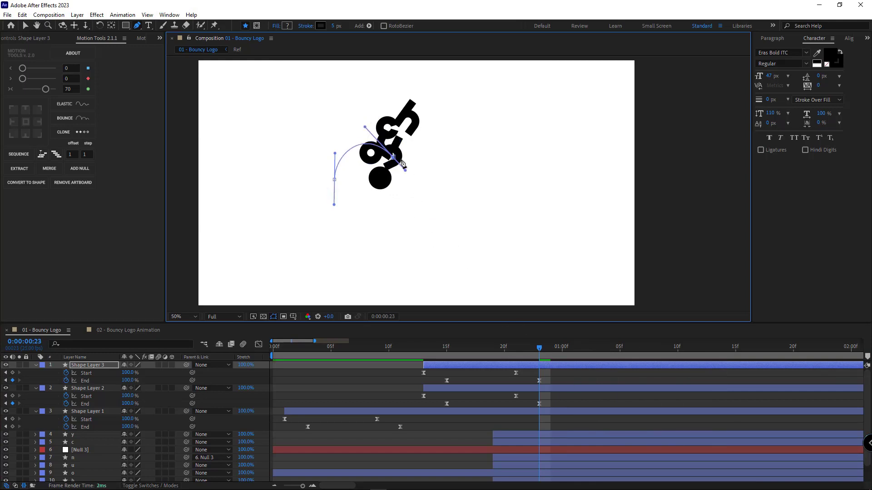
pyautogui.click(571, 381)
# Step: Shift Shape Layer 3 later in time to start at frame 23
pyautogui.scroll(1, 419, 269)
pyautogui.moveTo(451, 212); pyautogui.dragTo(547, 245)
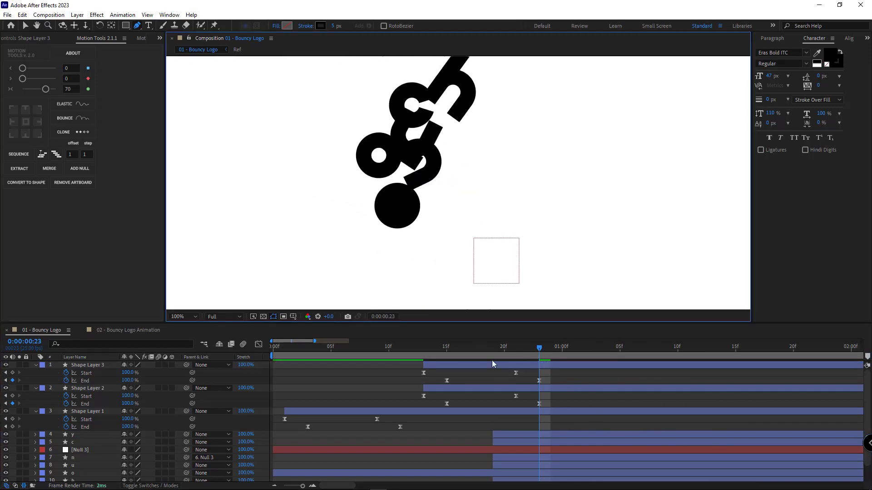
pyautogui.moveTo(438, 351); pyautogui.dragTo(544, 370)
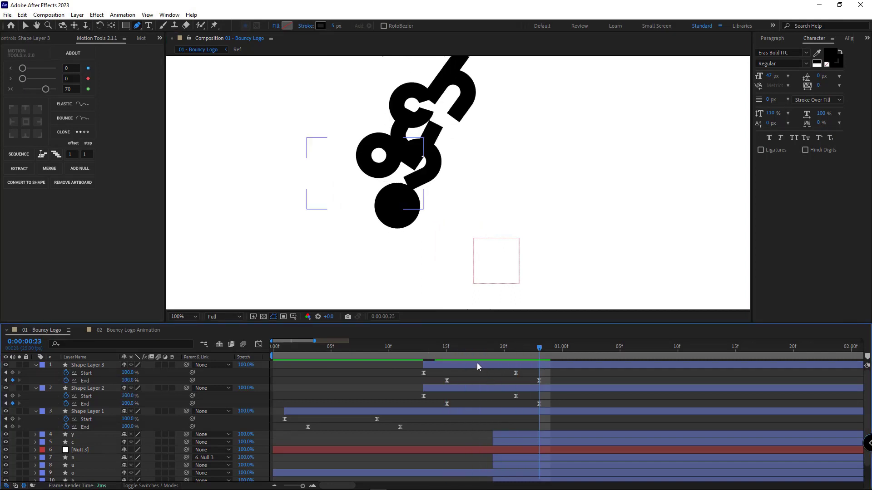
pyautogui.moveTo(477, 363); pyautogui.dragTo(593, 371)
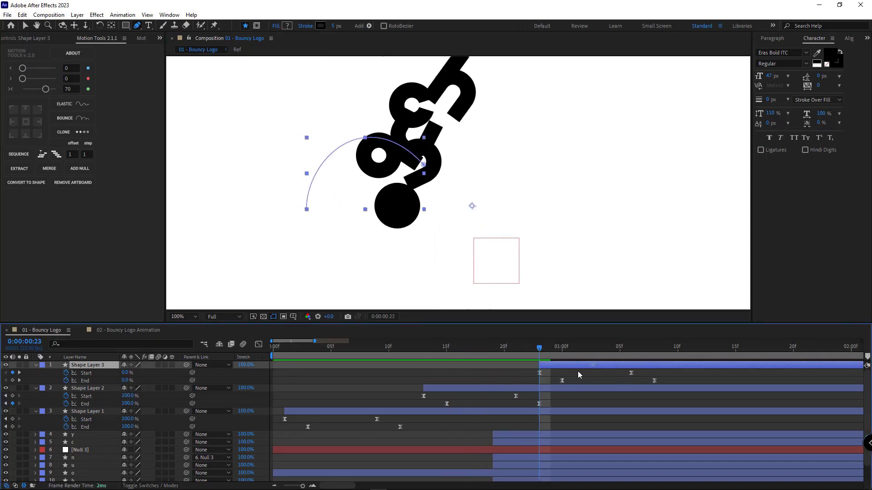
# Step: At 0:00:01:03, raise the starting point of Shape Layer 3's path so the arc clears the letter b
pyautogui.moveTo(540, 347); pyautogui.dragTo(629, 368)
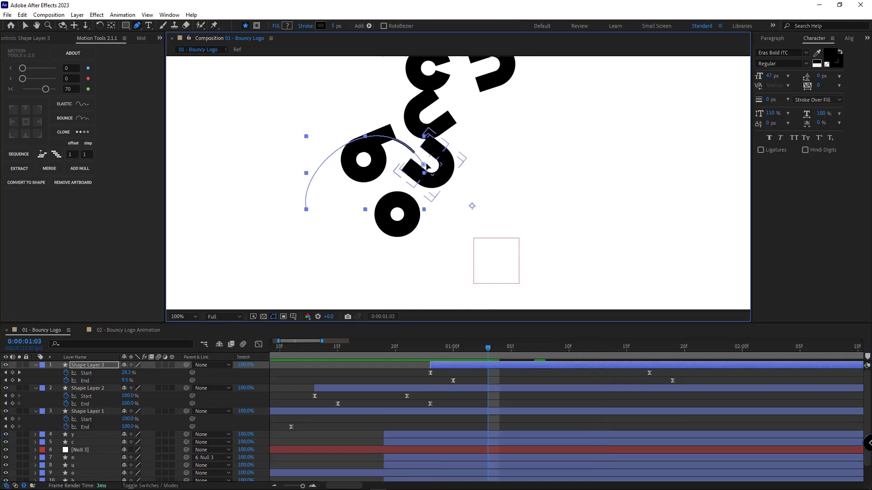
pyautogui.moveTo(424, 163); pyautogui.dragTo(425, 159)
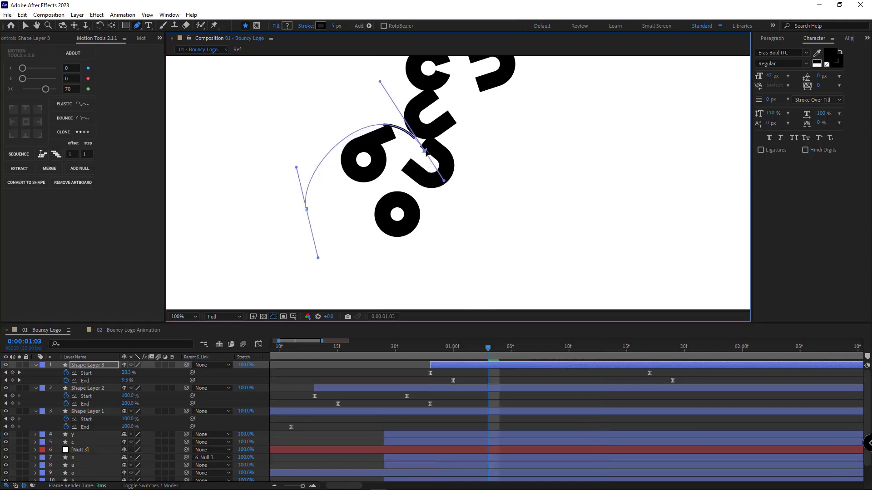
pyautogui.click(476, 366)
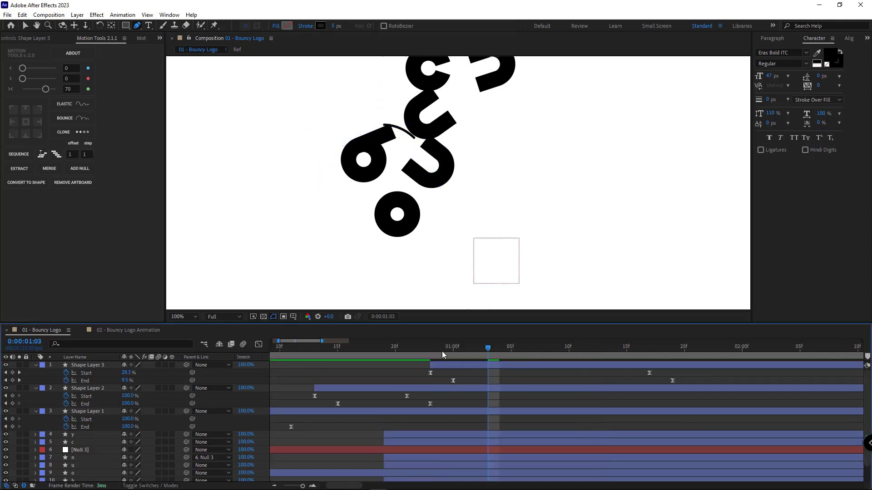
# Step: Shift Shape Layer 3 to start at frame 24 and move its first Start and End keyframes to 0:00:01:00 and 0:00:01:02
pyautogui.moveTo(442, 351); pyautogui.dragTo(510, 367)
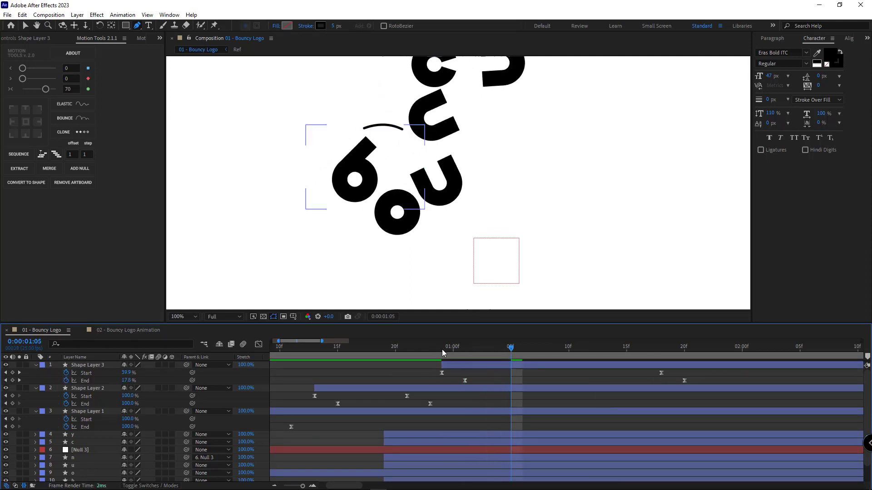
pyautogui.moveTo(443, 350); pyautogui.dragTo(534, 364)
pyautogui.moveTo(706, 375); pyautogui.dragTo(662, 376)
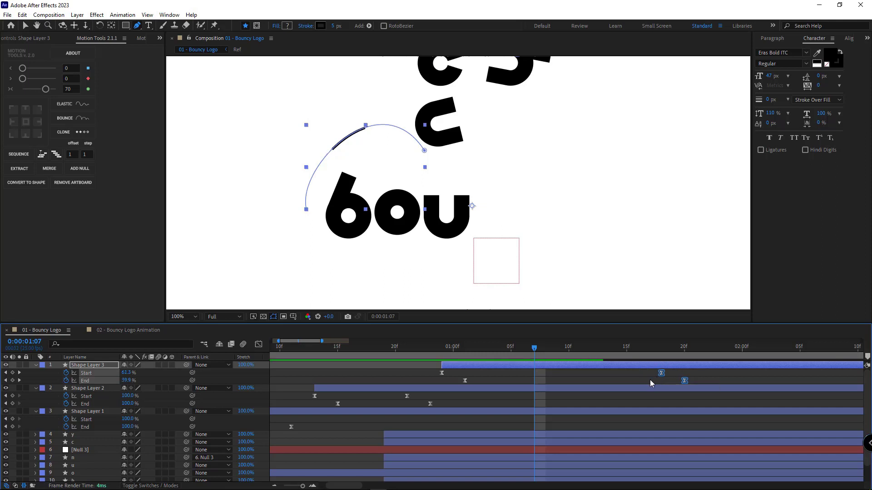
pyautogui.moveTo(475, 370); pyautogui.dragTo(453, 374)
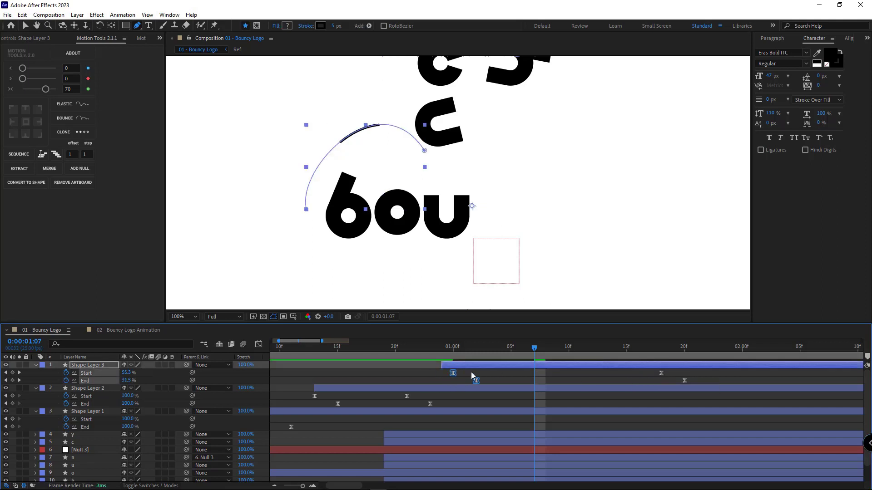
pyautogui.click(482, 373)
# Step: Scrub the arc trail against the letter b and play the whole animation from the first frame
pyautogui.click(461, 349)
pyautogui.press('space')
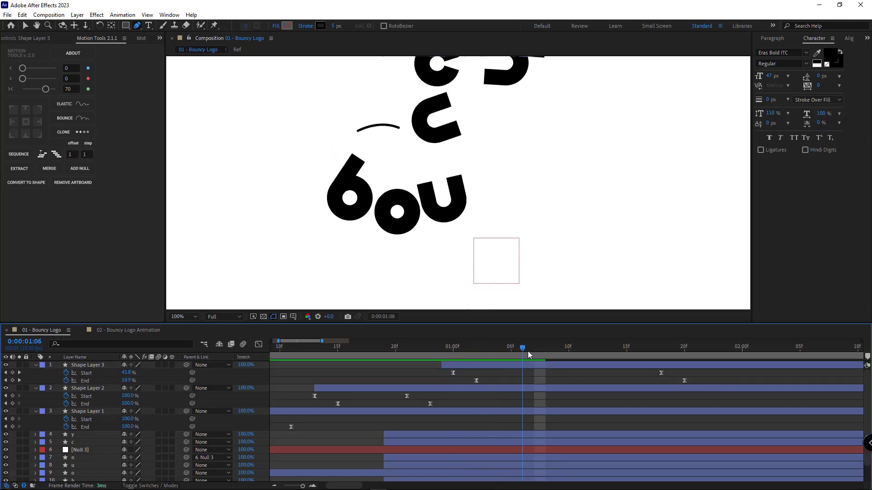
pyautogui.moveTo(610, 360); pyautogui.dragTo(511, 350)
pyautogui.press('v')
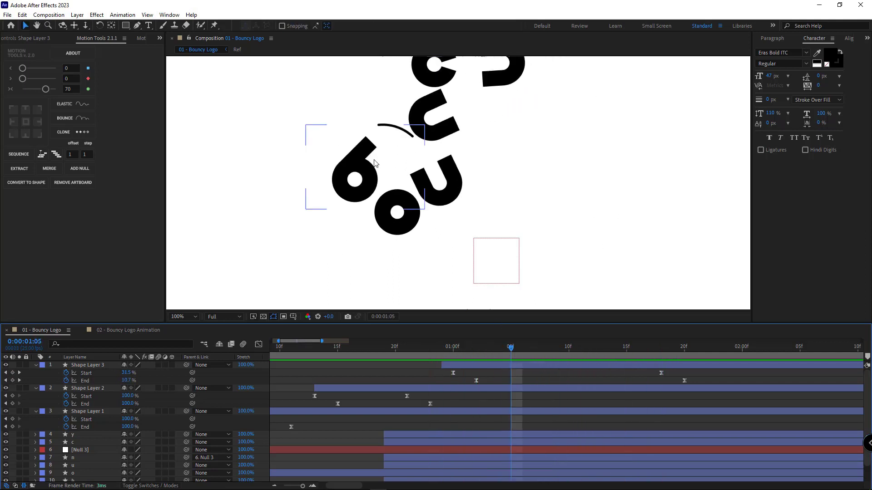
pyautogui.scroll(-1, 450, 398)
pyautogui.moveTo(376, 352); pyautogui.dragTo(273, 352)
pyautogui.press('space')
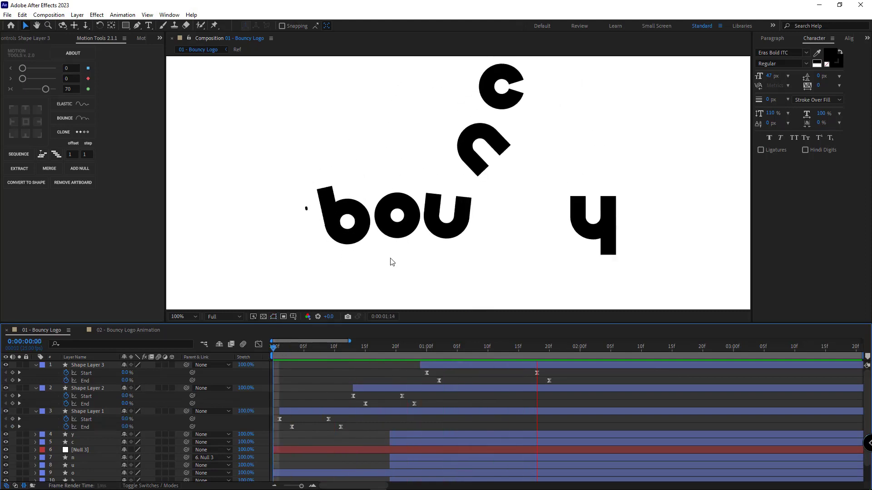
# Step: Convert Shape Layer 3's last Start and End keyframes to linear and move them to 0:00:01:14 and 0:00:01:16
pyautogui.moveTo(413, 355); pyautogui.dragTo(503, 384)
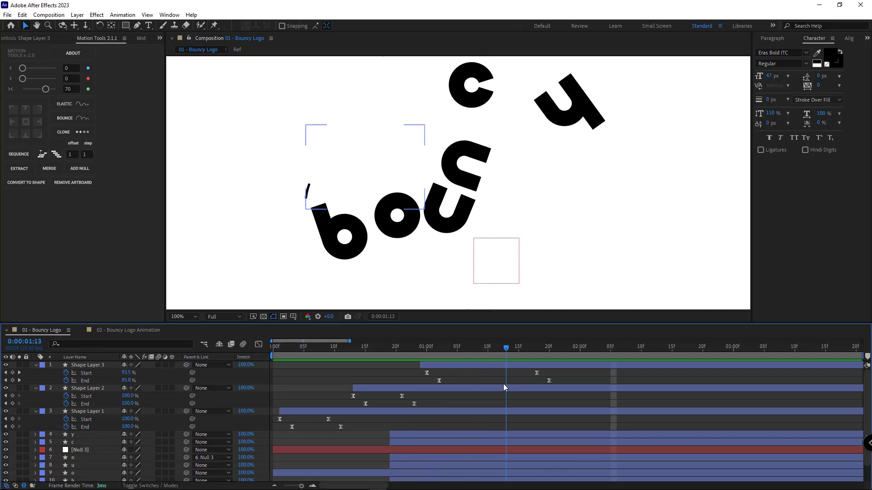
pyautogui.moveTo(555, 384); pyautogui.dragTo(533, 371)
pyautogui.keyDown('ctrl'); pyautogui.click(537, 374); pyautogui.keyUp('ctrl')
pyautogui.click(563, 380)
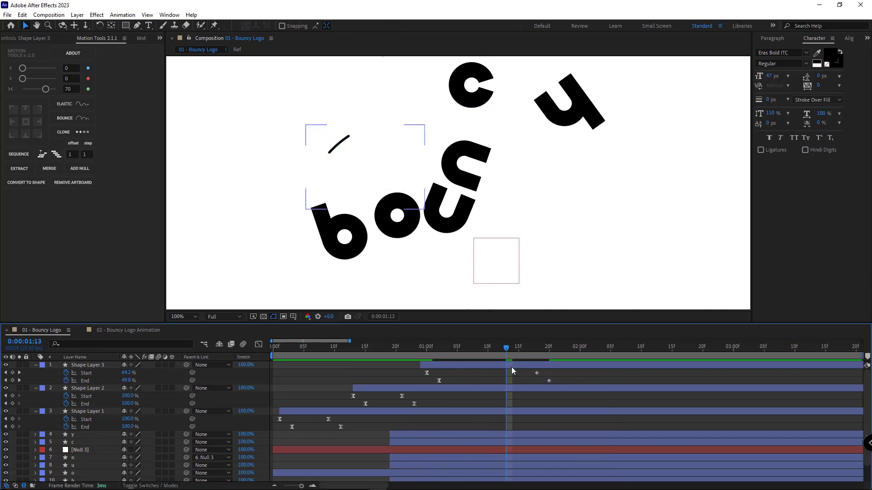
pyautogui.moveTo(568, 373); pyautogui.dragTo(510, 378)
pyautogui.click(508, 378)
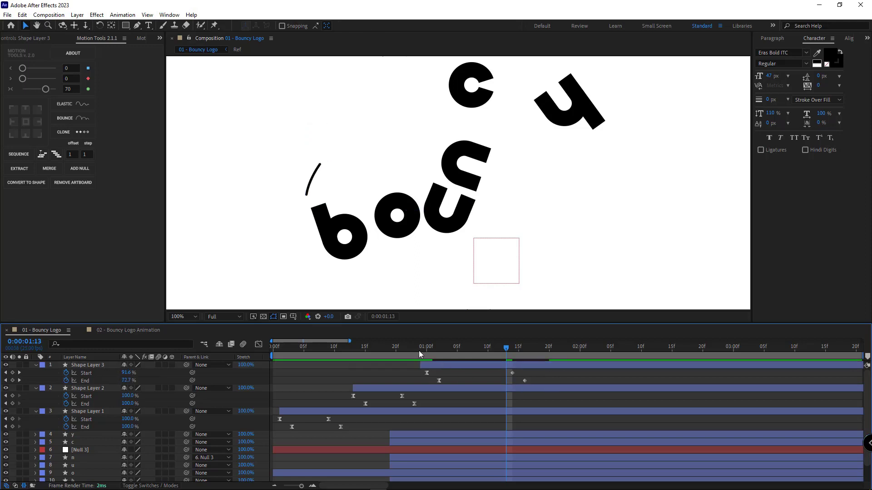
# Step: Shift Shape Layer 3 to start at frame 22 and move its End keyframes to 0:00:01:01 and 0:00:01:15
pyautogui.moveTo(422, 350); pyautogui.dragTo(473, 371)
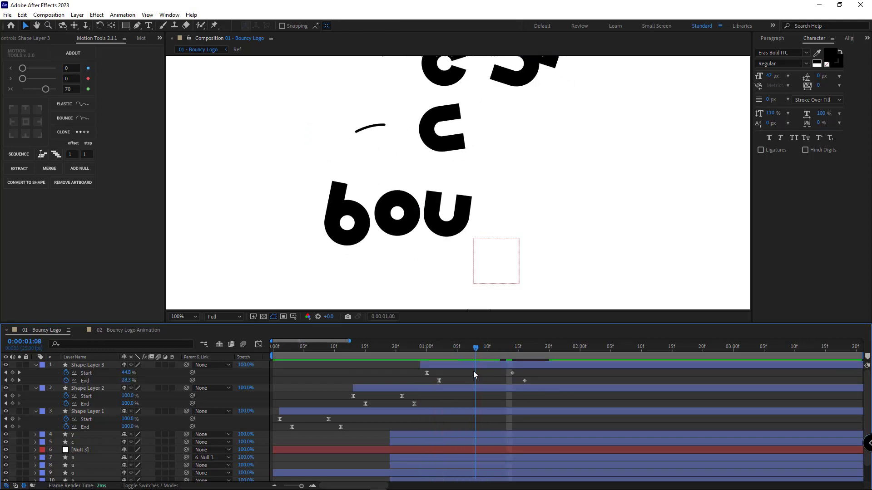
pyautogui.click(525, 381)
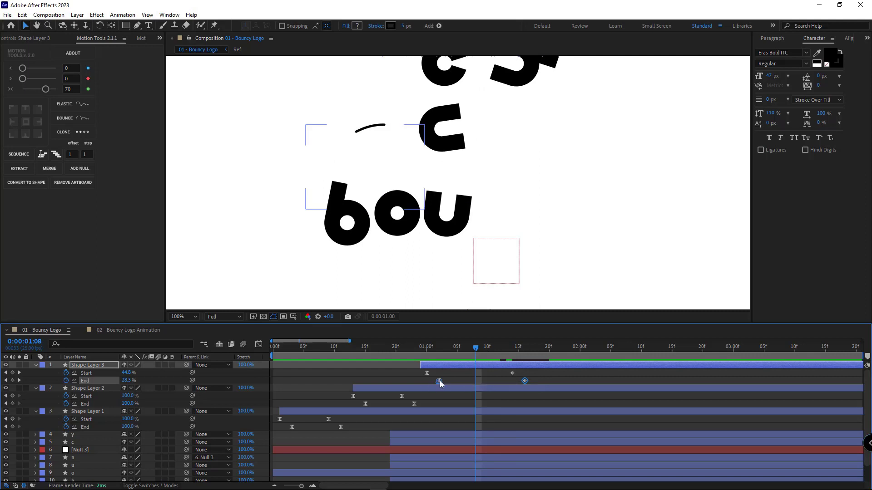
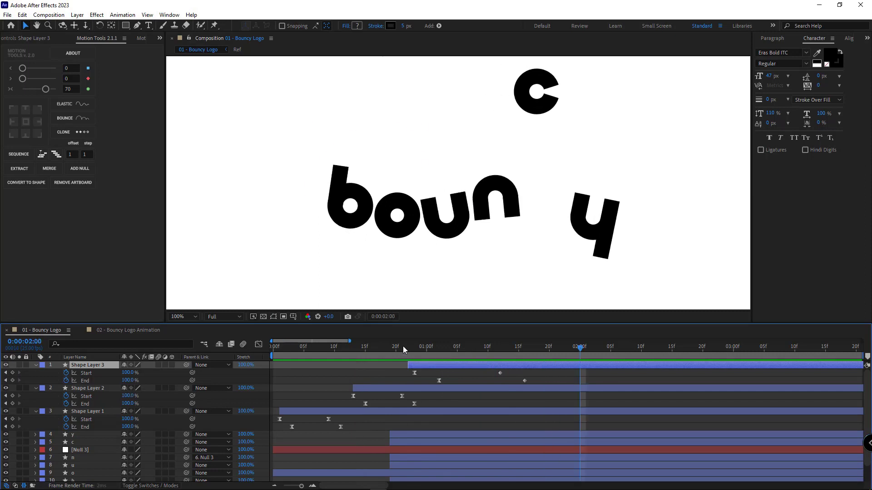
pyautogui.moveTo(537, 377); pyautogui.dragTo(431, 389)
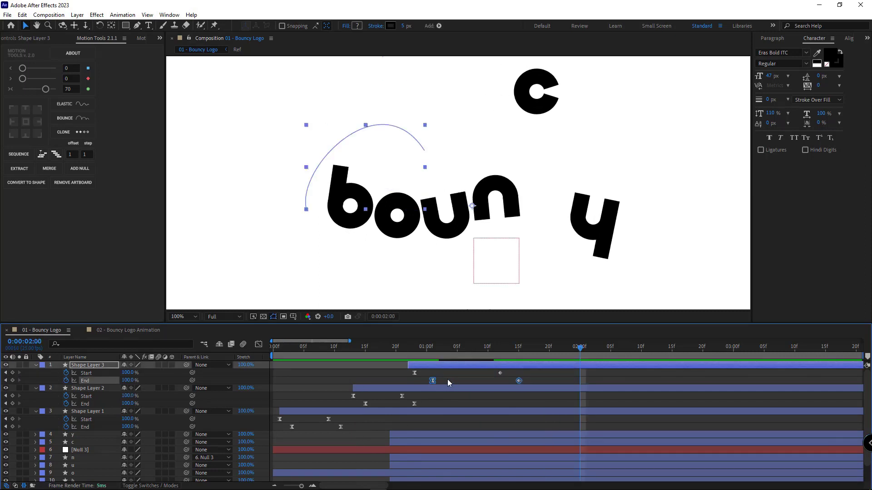
pyautogui.click(410, 346)
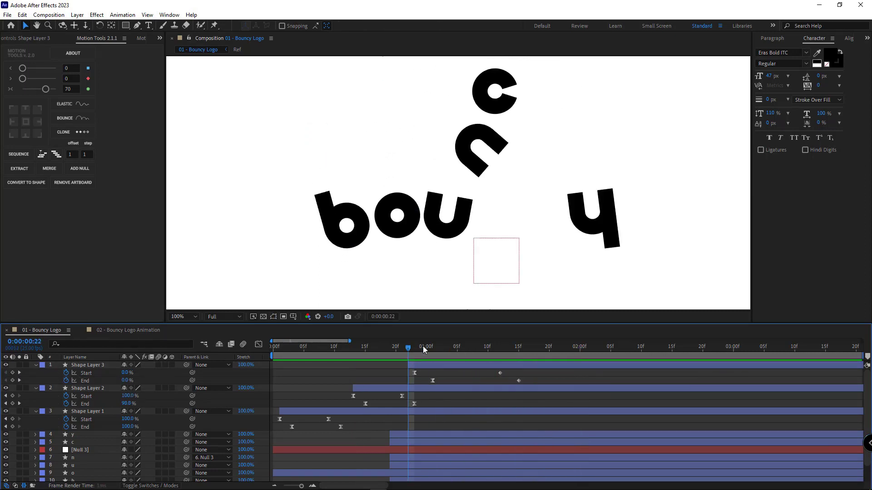
pyautogui.moveTo(423, 347); pyautogui.dragTo(503, 358)
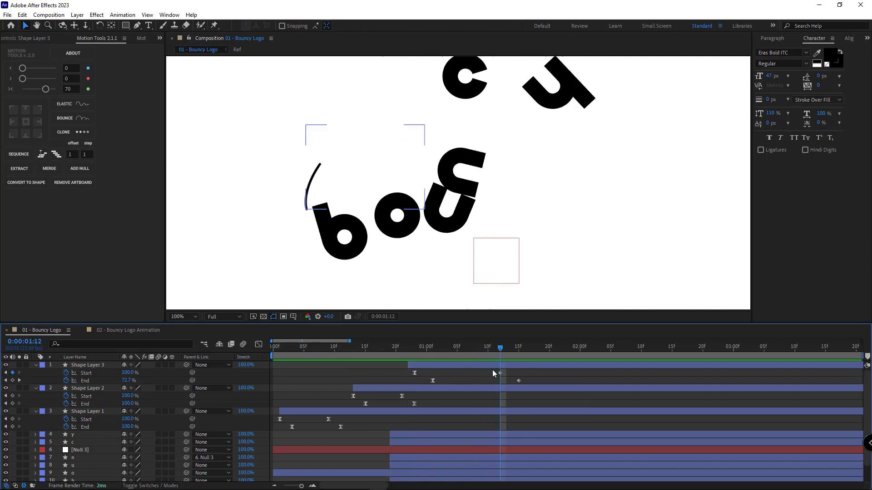
# Step: At 0:00:01:11, nudge Shape Layer 3's path point beside the b, make its handle nearly vertical, and play the animation
pyautogui.click(493, 366)
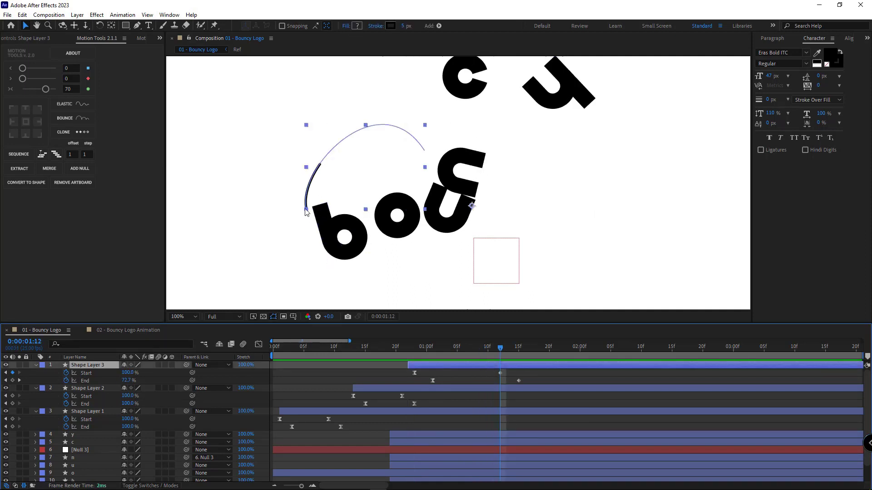
pyautogui.press('g')
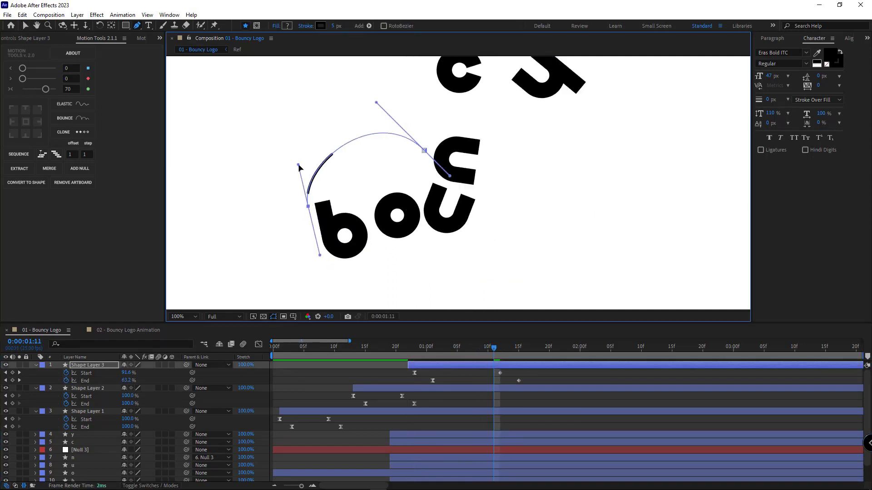
pyautogui.moveTo(298, 167); pyautogui.dragTo(306, 165)
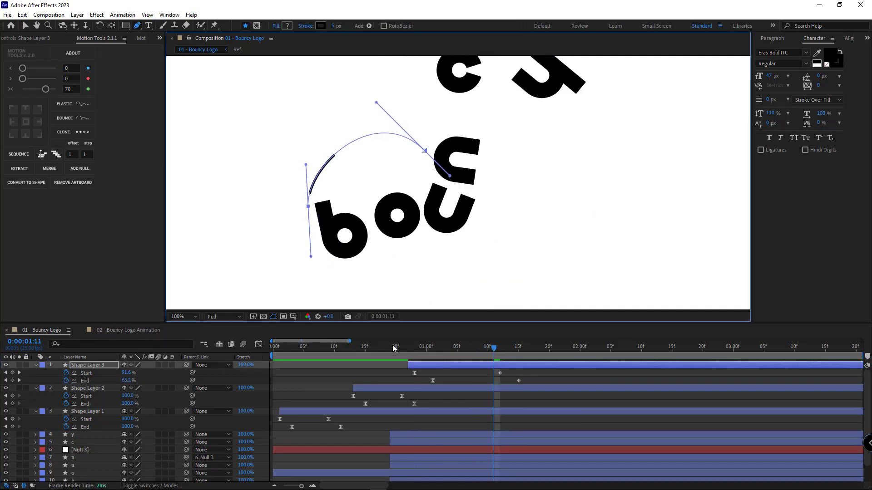
pyautogui.press('space')
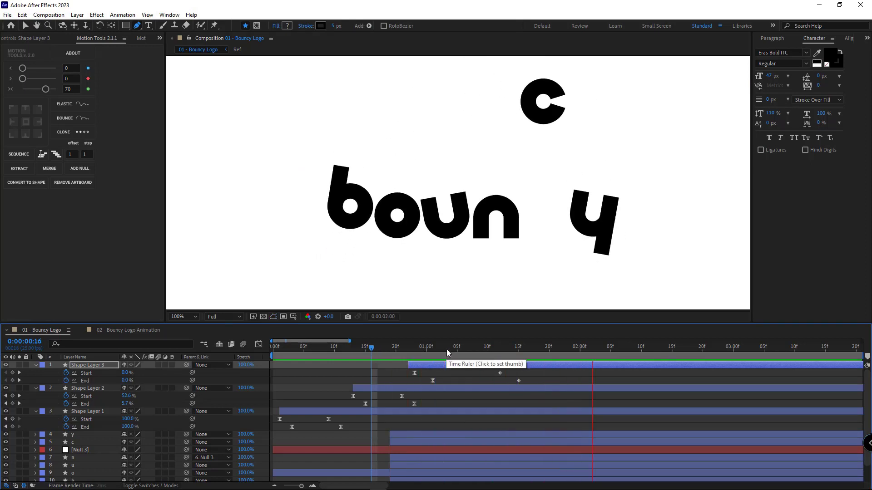
# Step: Duplicate Shape Layer 3 and reshape the copy's path into an arc reaching over the letters to the y
pyautogui.press(',')
pyautogui.click(484, 366)
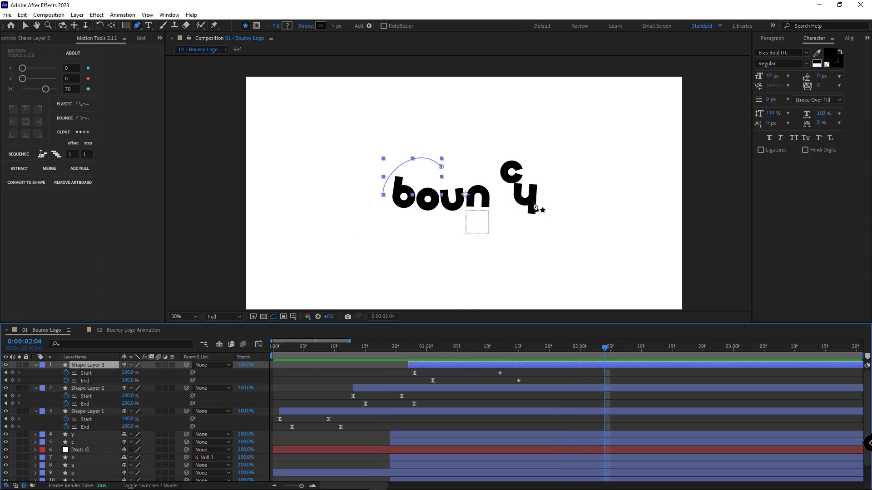
pyautogui.hotkey('ctrl', 'd')
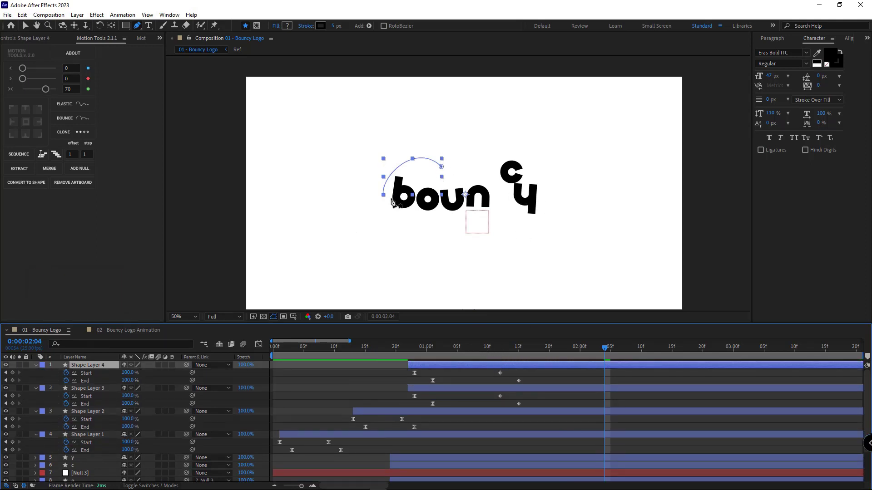
pyautogui.moveTo(384, 196); pyautogui.dragTo(534, 147)
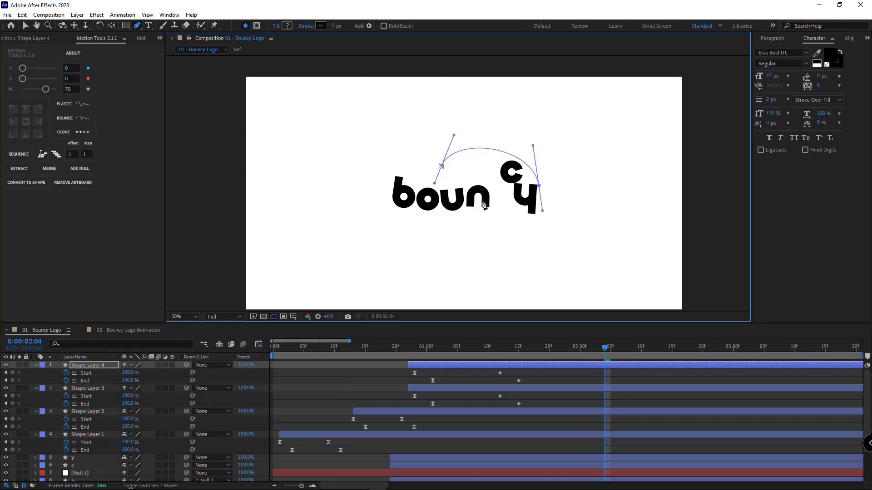
# Step: Start Shape Layer 4 at frame 19 with its path beginning above the stacked letters, and move its last keyframes to 0:00:01:15 and 0:00:01:18
pyautogui.moveTo(432, 346); pyautogui.dragTo(411, 365)
pyautogui.moveTo(439, 144); pyautogui.dragTo(428, 151)
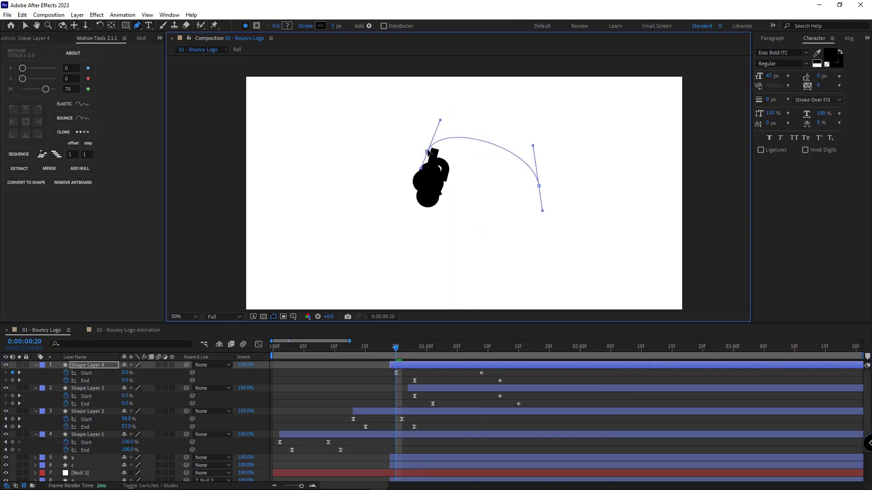
pyautogui.moveTo(445, 349)
pyautogui.mouseDown()
pyautogui.moveTo(465, 347)
pyautogui.moveTo(457, 348)
pyautogui.mouseUp()
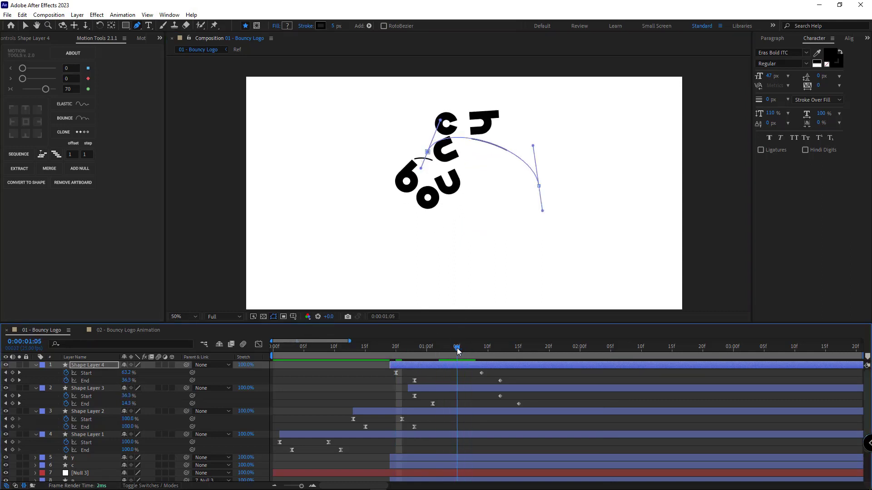
pyautogui.moveTo(506, 385)
pyautogui.mouseDown()
pyautogui.moveTo(478, 371)
pyautogui.moveTo(516, 377)
pyautogui.mouseUp()
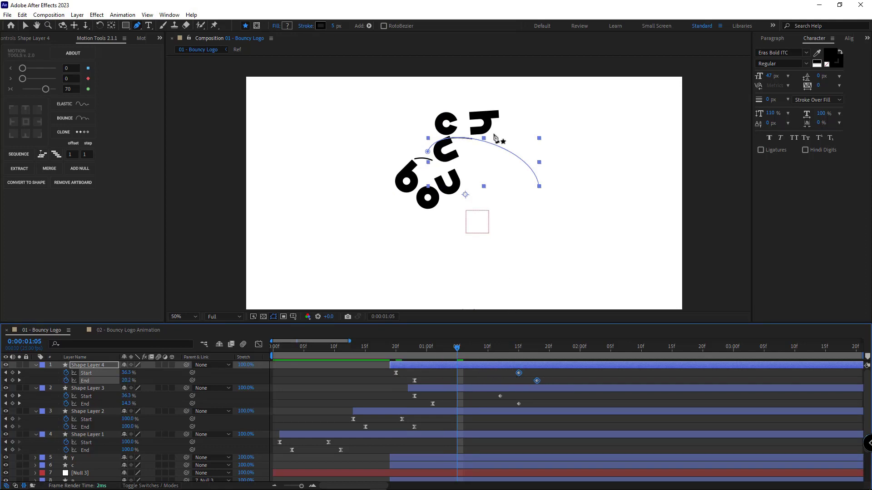
# Step: Add a point midway along Shape Layer 4's path, raise it above the y, and widen its handles into a rounded arc
pyautogui.click(490, 143)
pyautogui.moveTo(491, 144); pyautogui.dragTo(451, 93)
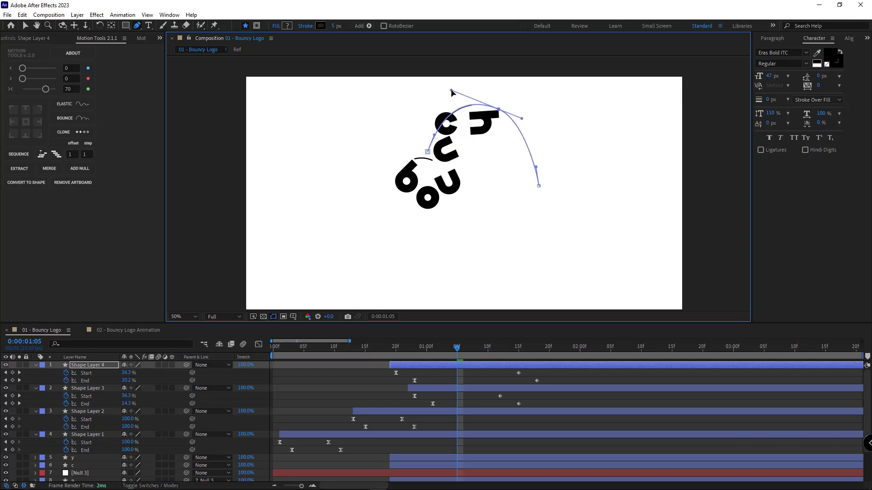
pyautogui.moveTo(523, 118); pyautogui.dragTo(534, 122)
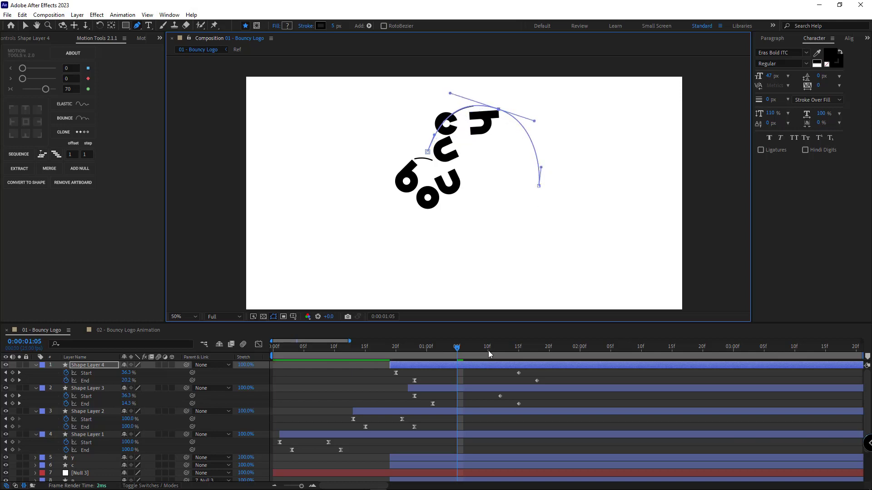
# Step: At 0:00:01:22, extend the end point of Shape Layer 4's path down beside the y and curve it inward
pyautogui.moveTo(488, 350); pyautogui.dragTo(561, 353)
pyautogui.click(552, 210)
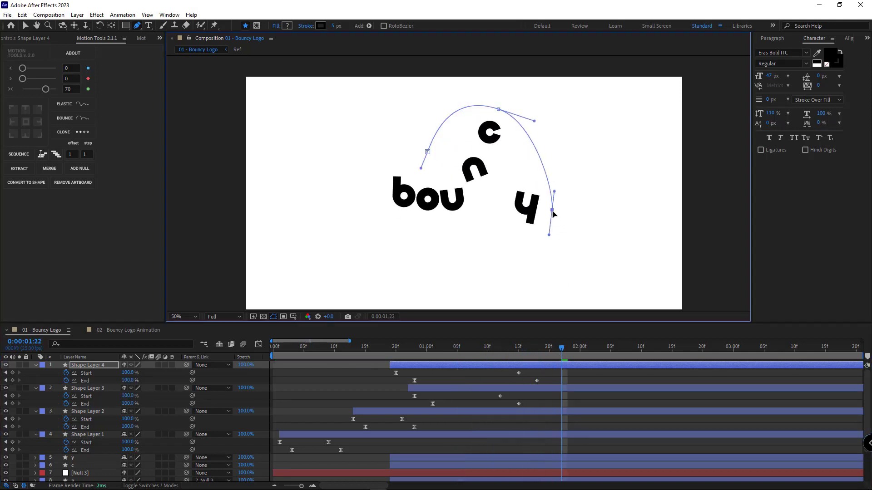
pyautogui.moveTo(553, 210); pyautogui.dragTo(561, 171)
pyautogui.click(428, 152)
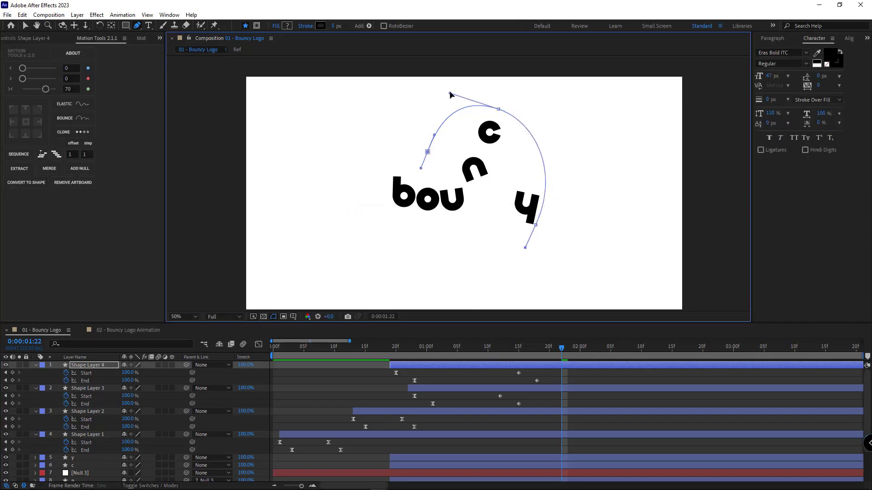
# Step: Move Shape Layer 4's last Start and End keyframes to 0:00:01:18 and 0:00:01:21, checking the trail against the y
pyautogui.click(590, 380)
pyautogui.click(390, 347)
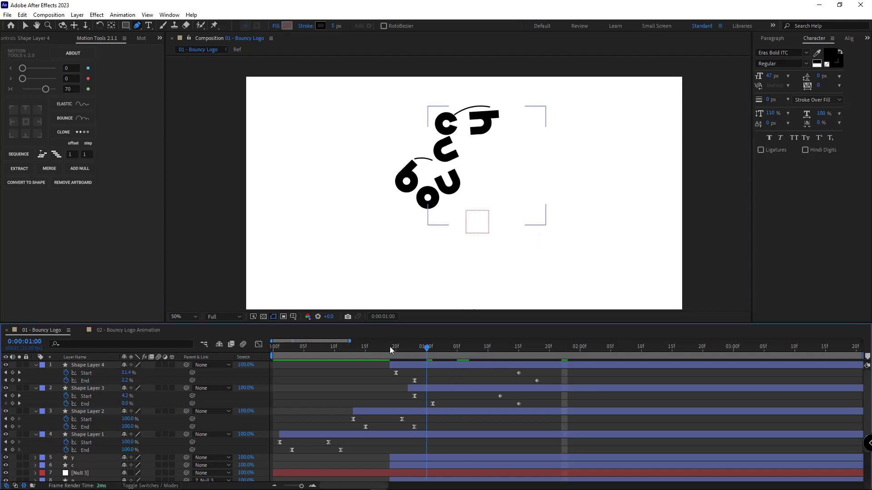
pyautogui.moveTo(423, 344); pyautogui.dragTo(537, 376)
pyautogui.click(531, 366)
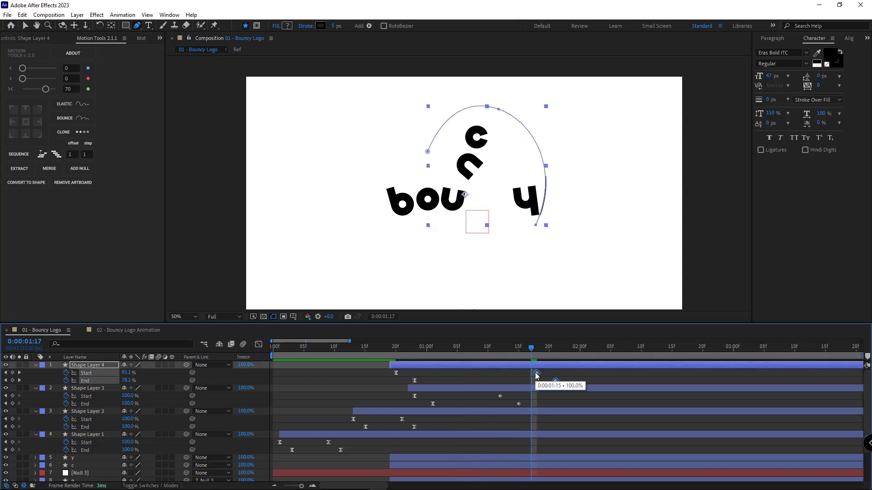
pyautogui.click(577, 380)
pyautogui.moveTo(396, 351); pyautogui.dragTo(445, 351)
# Step: Hide the mask and shape path outlines and shift Shape Layer 4 to start at frame 15
pyautogui.click(274, 317)
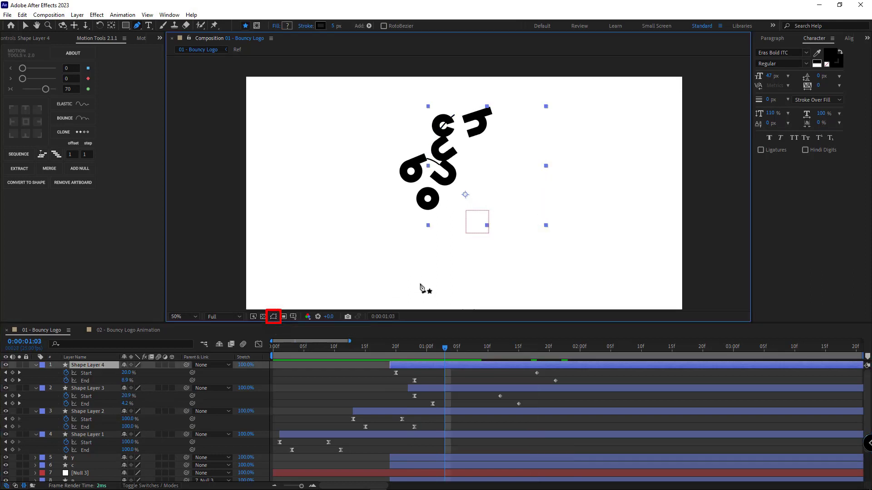
pyautogui.scroll(3, 445, 177)
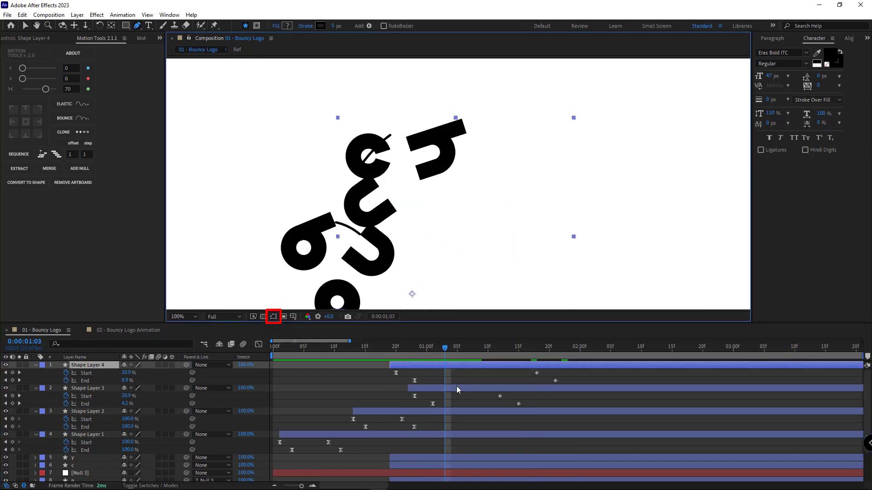
pyautogui.click(414, 349)
pyautogui.click(425, 375)
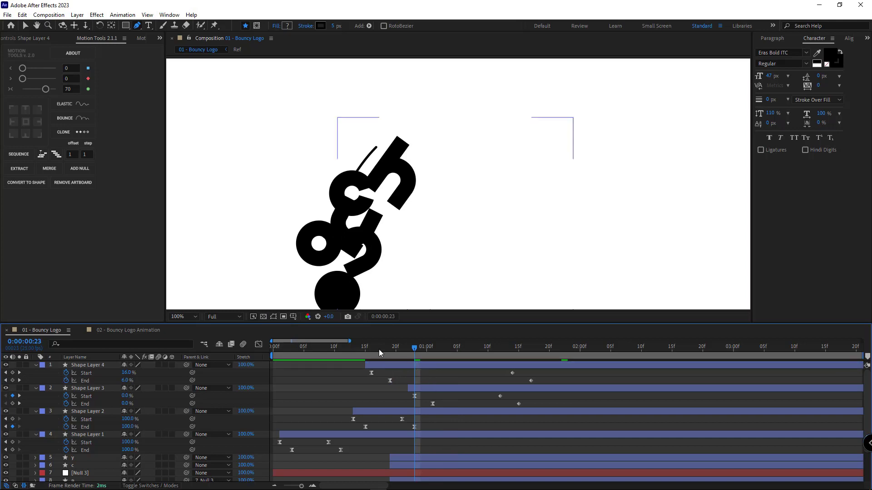
# Step: Scrub the trail to 0:00:01:08 and move Shape Layer 4's last Start and End keyframes to 0:00:01:21 and 0:00:01:24
pyautogui.moveTo(372, 349); pyautogui.dragTo(475, 360)
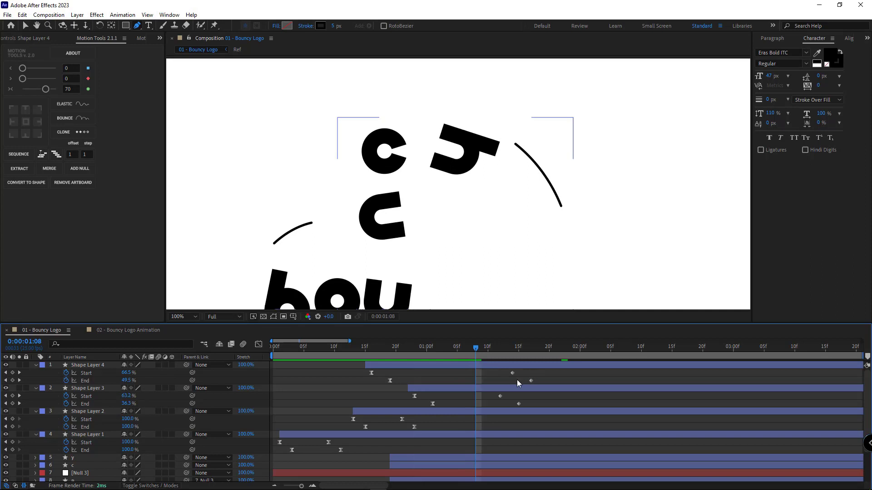
pyautogui.moveTo(538, 385)
pyautogui.mouseDown()
pyautogui.moveTo(507, 370)
pyautogui.moveTo(541, 376)
pyautogui.mouseUp()
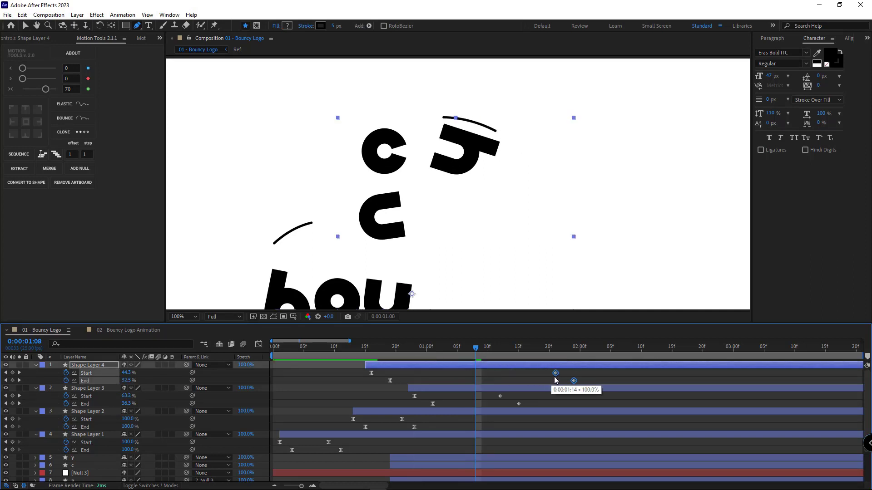
pyautogui.click(461, 366)
# Step: At 0:00:00:23, keyframe Shape Layer 4's Start at 18.4% and End at 6.4%, and switch both keyframes to Auto Bezier
pyautogui.moveTo(377, 351); pyautogui.dragTo(414, 385)
pyautogui.moveTo(127, 373)
pyautogui.mouseDown()
pyautogui.moveTo(143, 373)
pyautogui.moveTo(138, 380)
pyautogui.mouseUp()
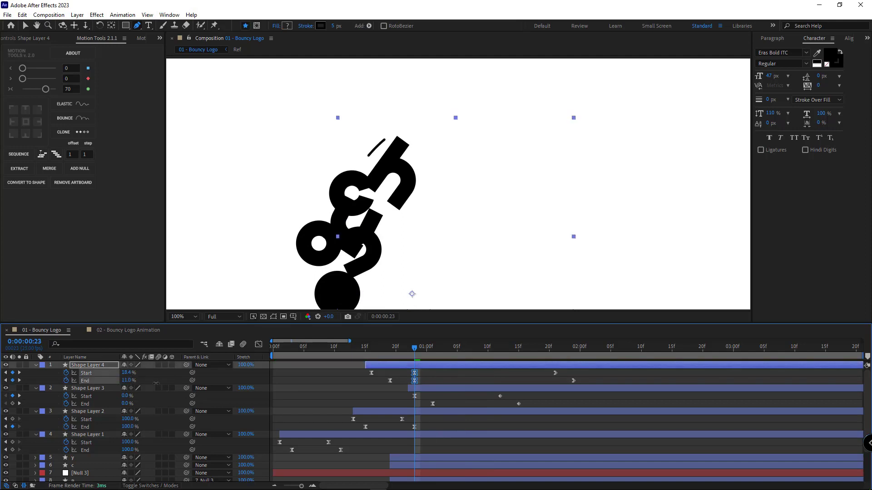
pyautogui.moveTo(429, 372); pyautogui.dragTo(404, 386)
pyautogui.keyDown('ctrl'); pyautogui.click(414, 381); pyautogui.keyUp('ctrl')
pyautogui.keyDown('ctrl'); pyautogui.click(415, 381); pyautogui.keyUp('ctrl')
pyautogui.click(438, 385)
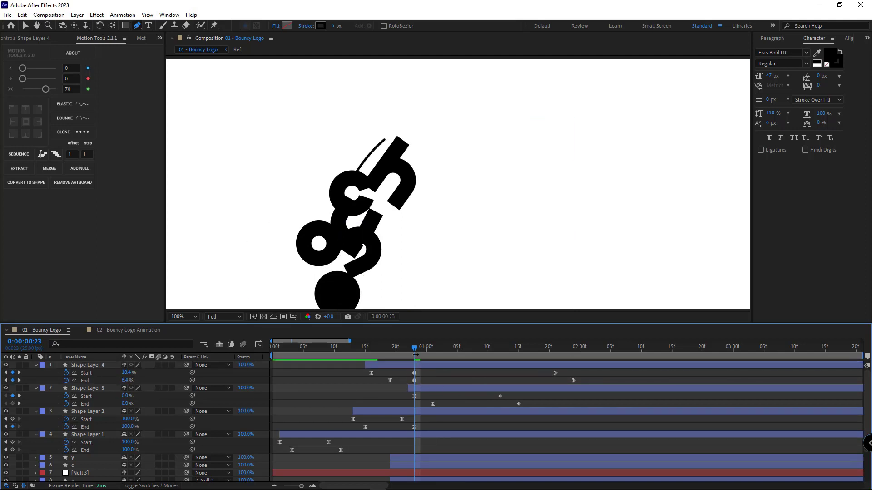
# Step: At 0:00:01:12, keyframe Shape Layer 4's Start at 57.2% and End at 43.7%, and scrub the trail to 0:00:01:18
pyautogui.moveTo(414, 349); pyautogui.dragTo(395, 355)
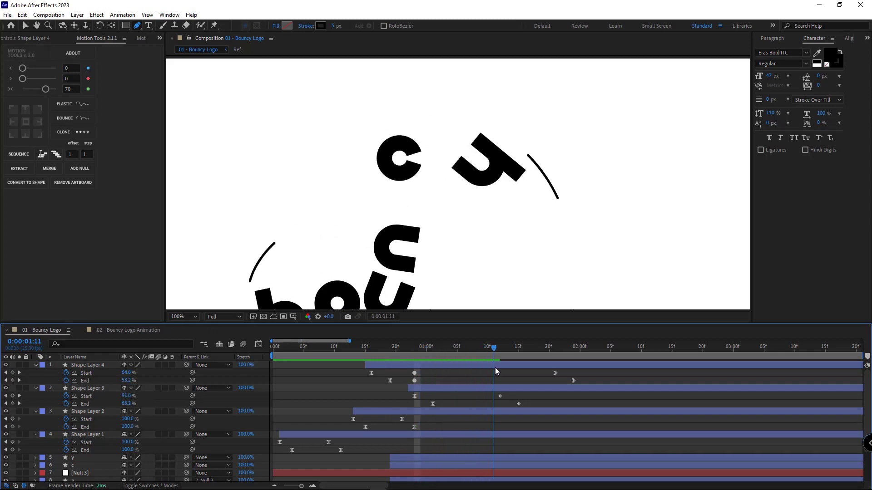
pyautogui.moveTo(133, 381); pyautogui.dragTo(97, 373)
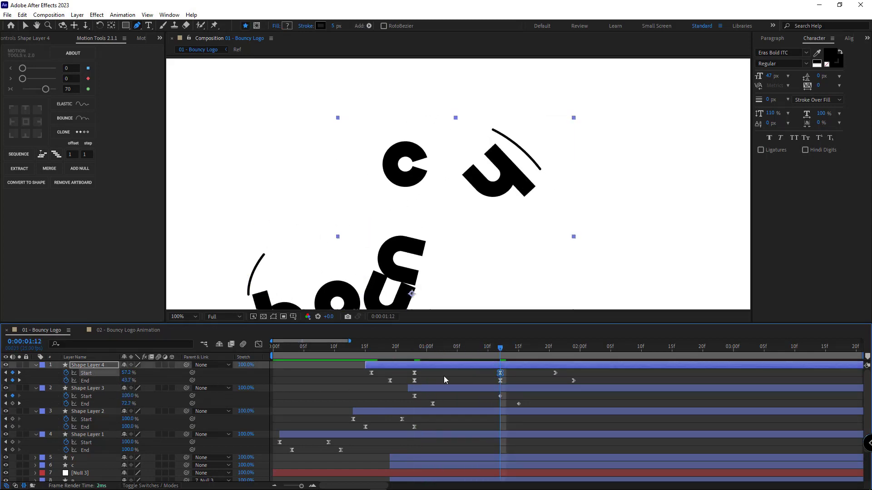
pyautogui.click(557, 375)
pyautogui.moveTo(501, 348); pyautogui.dragTo(532, 350)
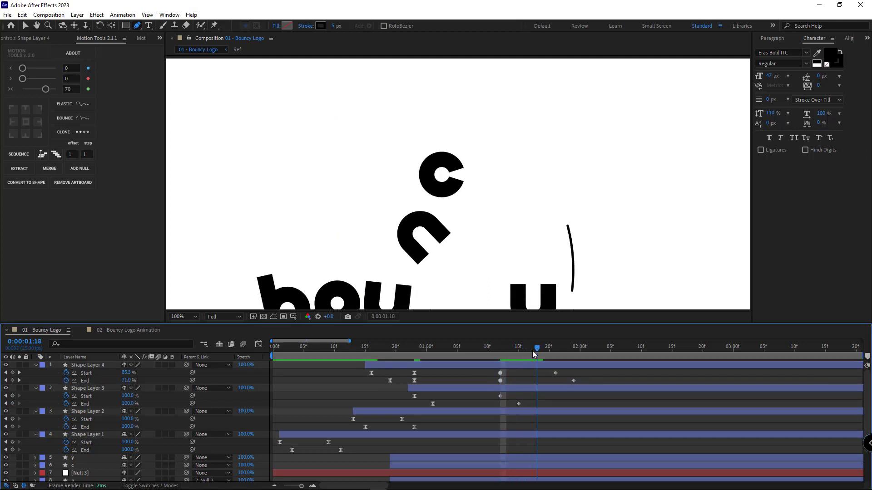
# Step: Move Shape Layer 4's last Start and End keyframes two frames earlier, to 0:00:01:19 and 0:00:01:22
pyautogui.scroll(-3, 551, 228)
pyautogui.moveTo(586, 375); pyautogui.dragTo(553, 387)
pyautogui.click(604, 380)
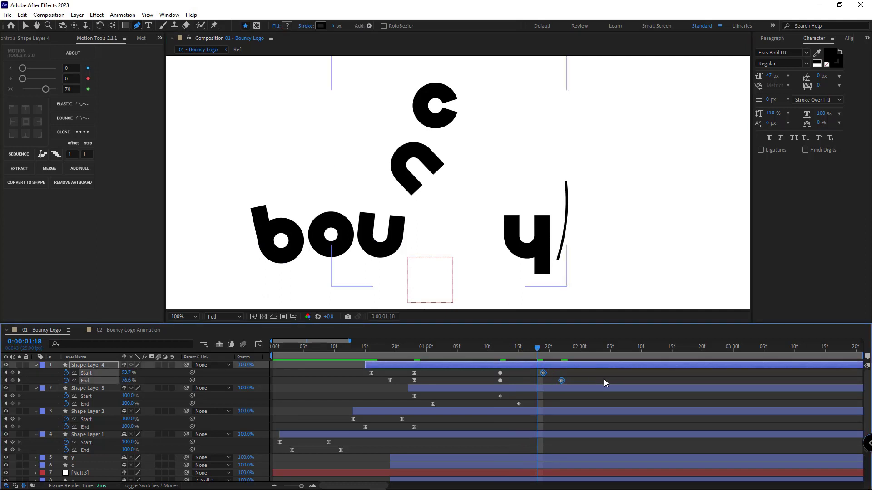
# Step: Switch Shape Layer 4's Start and End keyframes at 0:00:00:23 to Auto Bezier
pyautogui.click(375, 350)
pyautogui.moveTo(375, 351); pyautogui.dragTo(390, 351)
pyautogui.moveTo(428, 370); pyautogui.dragTo(413, 382)
pyautogui.keyDown('ctrl'); pyautogui.click(414, 381); pyautogui.keyUp('ctrl')
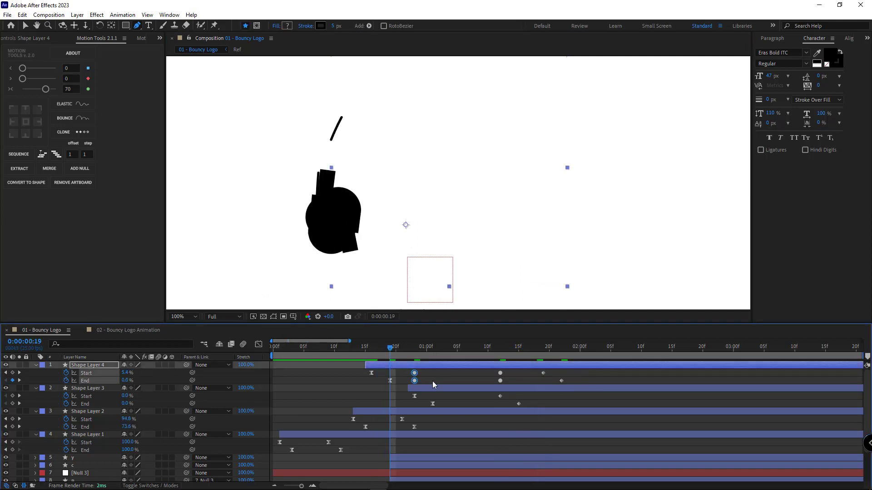
pyautogui.click(432, 381)
# Step: Trim Shape Layer 4's in point to 0:00:00:22 and deselect the layer
pyautogui.moveTo(371, 350); pyautogui.dragTo(407, 356)
pyautogui.click(408, 366)
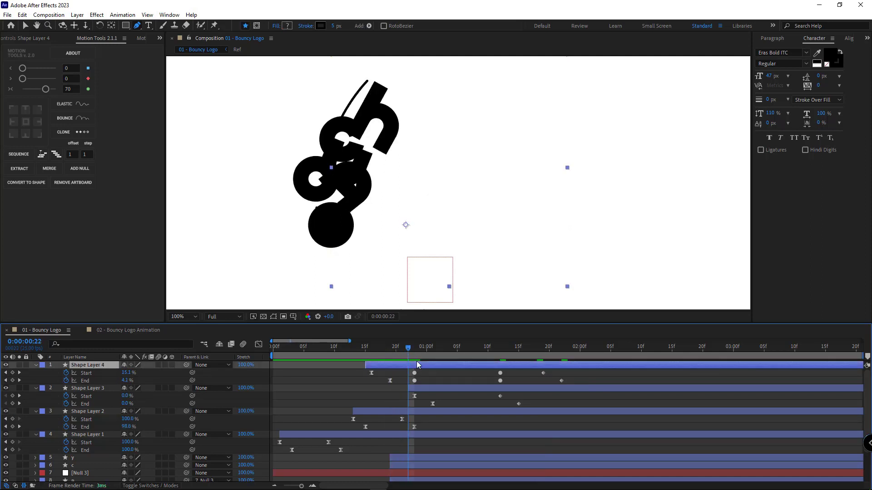
pyautogui.hotkey('alt', '[')
pyautogui.press('F2')
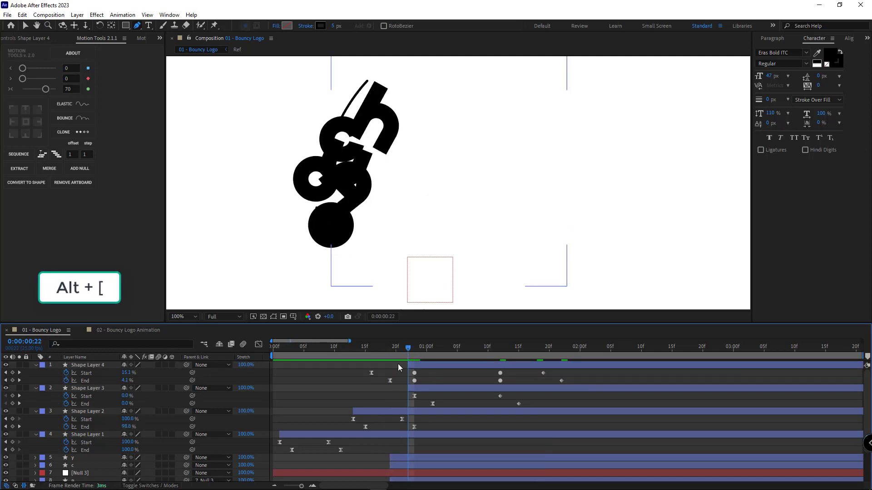
# Step: Play the animation from 0:00:00:15 to check the timing of the trail lines
pyautogui.moveTo(377, 353)
pyautogui.mouseDown()
pyautogui.moveTo(406, 349)
pyautogui.moveTo(353, 354)
pyautogui.moveTo(365, 349)
pyautogui.mouseUp()
pyautogui.scroll(-2, 473, 249)
pyautogui.press('space')
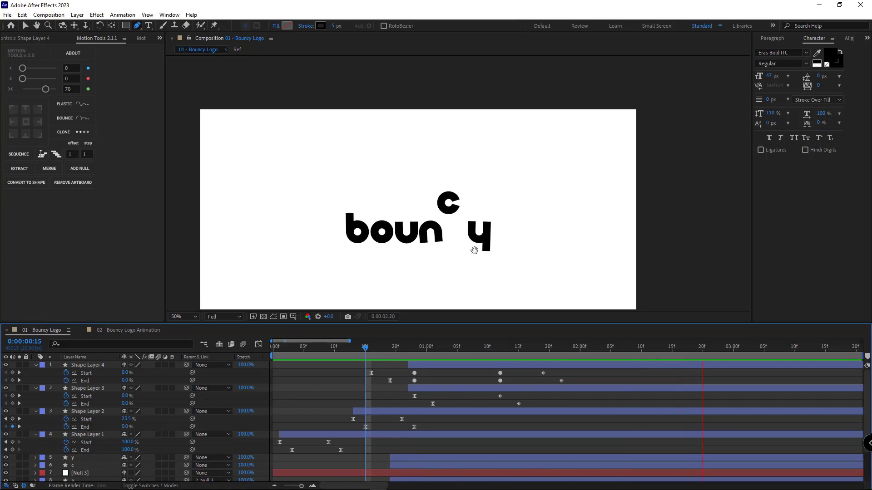
pyautogui.press('space')
pyautogui.click(365, 350)
pyautogui.press('space')
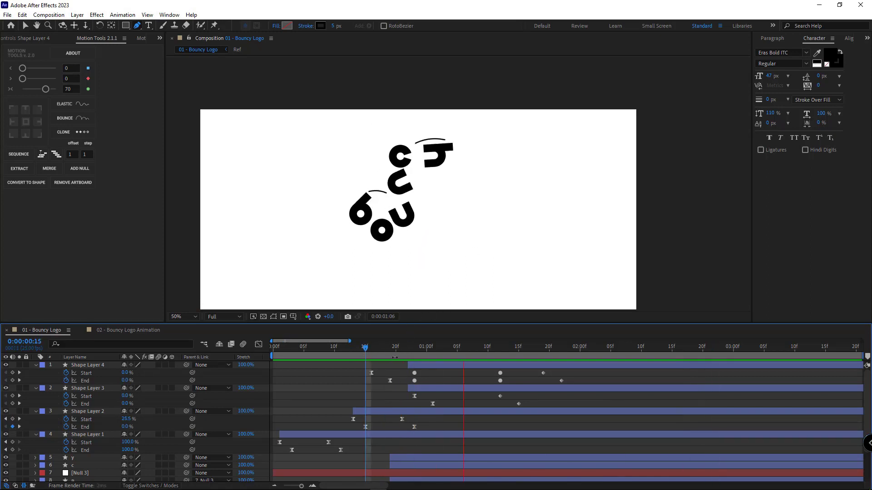
pyautogui.press('space')
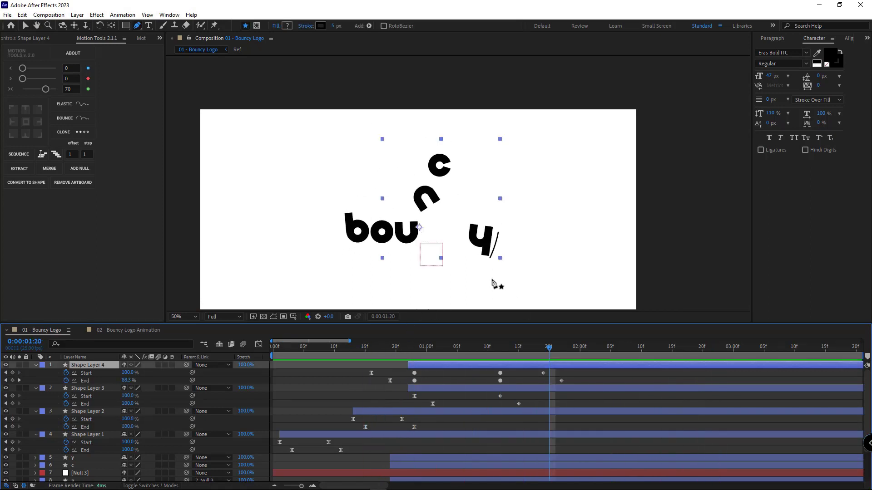
# Step: At 0:00:01:20, nudge the end point of Shape Layer 4's path slightly upward beside the foot of the y
pyautogui.moveTo(477, 266); pyautogui.dragTo(481, 225)
pyautogui.press('/')
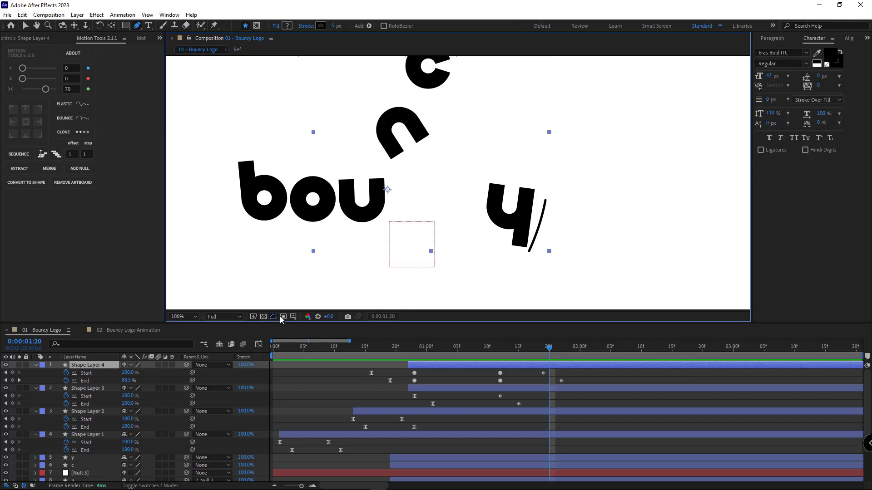
pyautogui.click(530, 251)
pyautogui.moveTo(532, 245); pyautogui.dragTo(533, 243)
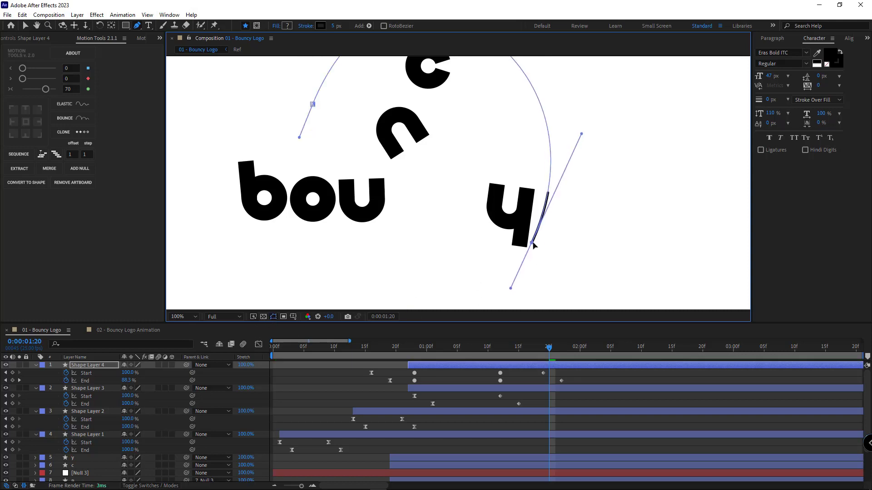
pyautogui.press(',')
# Step: Play the whole animation from 0:00:00:00 to check all the trail lines
pyautogui.press('space')
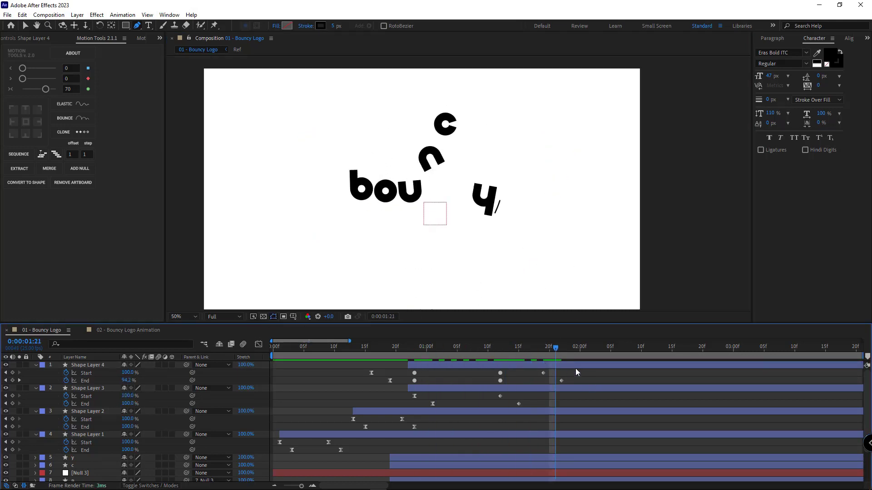
pyautogui.moveTo(681, 380); pyautogui.dragTo(271, 364)
pyautogui.scroll(-1, 430, 264)
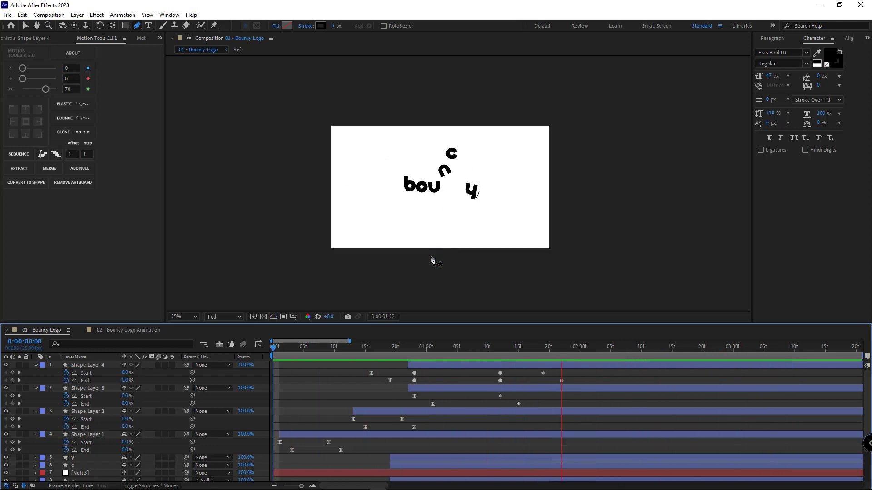
pyautogui.scroll(-1, 420, 287)
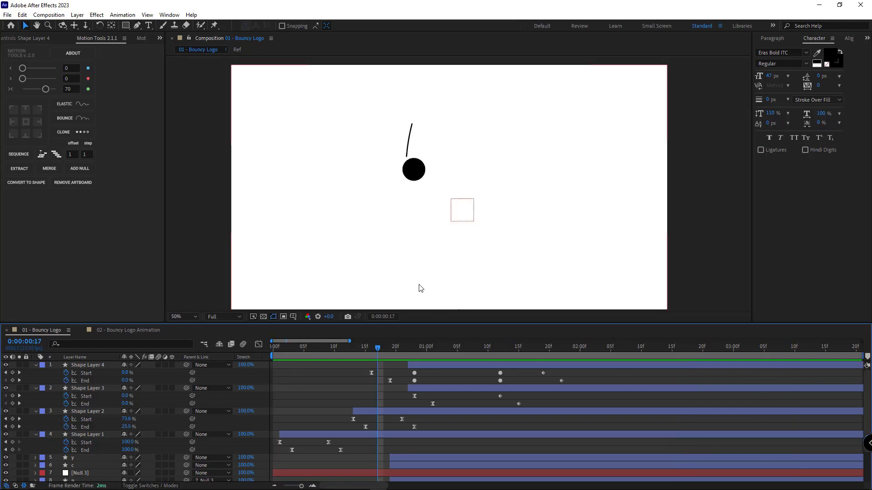
# Step: Go to 0:00:01:12 and collapse the properties of all layers
pyautogui.moveTo(318, 346); pyautogui.dragTo(500, 347)
pyautogui.press('.')
pyautogui.moveTo(441, 183); pyautogui.dragTo(485, 237)
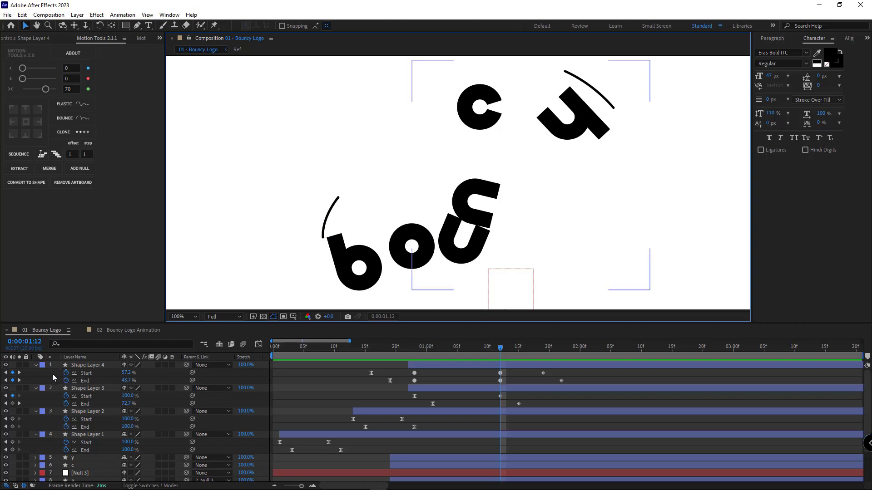
pyautogui.hotkey('ctrl', 'a')
pyautogui.click(37, 365)
pyautogui.hotkey('ctrl', 'shift', 'a')
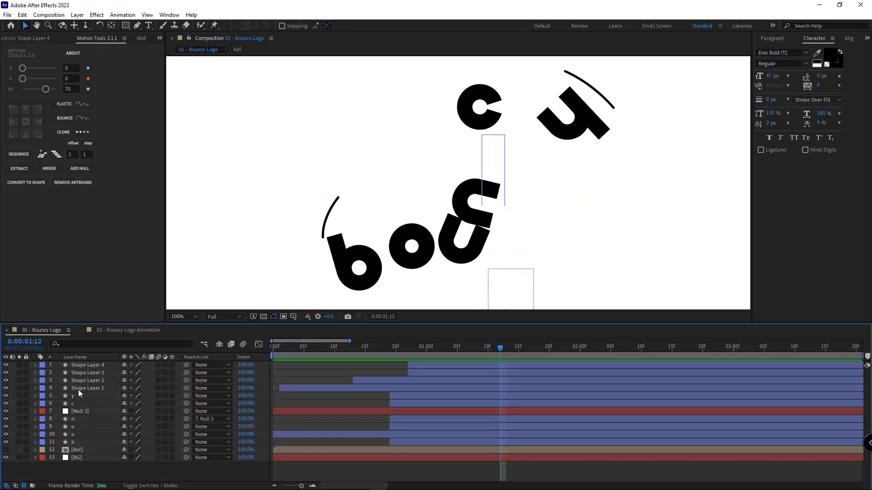
# Step: Set the label color of Shape Layers 1 to 4 to Sandstone
pyautogui.click(78, 388)
pyautogui.keyDown('shift'); pyautogui.click(86, 366); pyautogui.keyUp('shift')
pyautogui.click(41, 384)
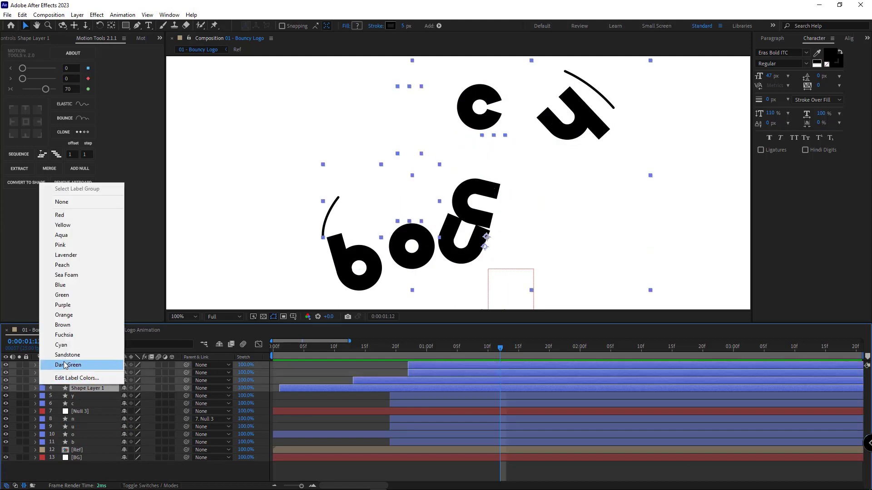
pyautogui.click(59, 356)
pyautogui.press('F2')
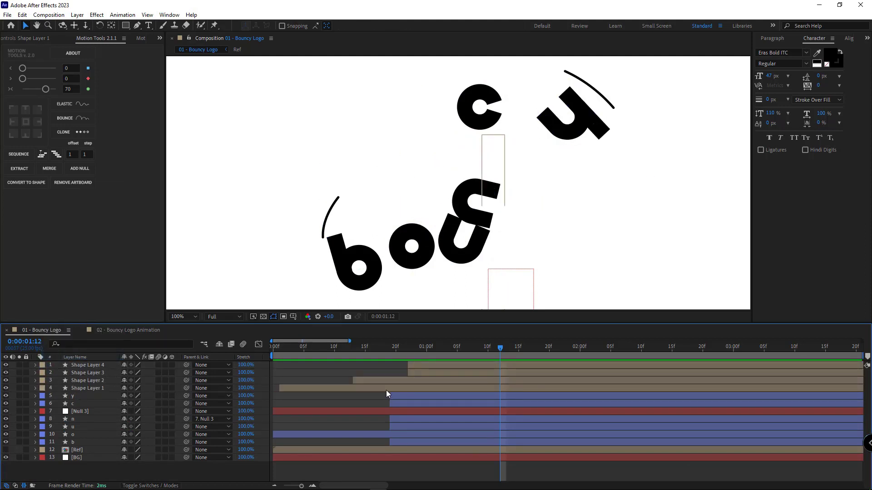
# Step: Rename Shape Layer 1 as Speed Line 01 and Shape Layer 2 as Speed Line 02
pyautogui.click(100, 389)
pyautogui.press('Return')
pyautogui.write('S')
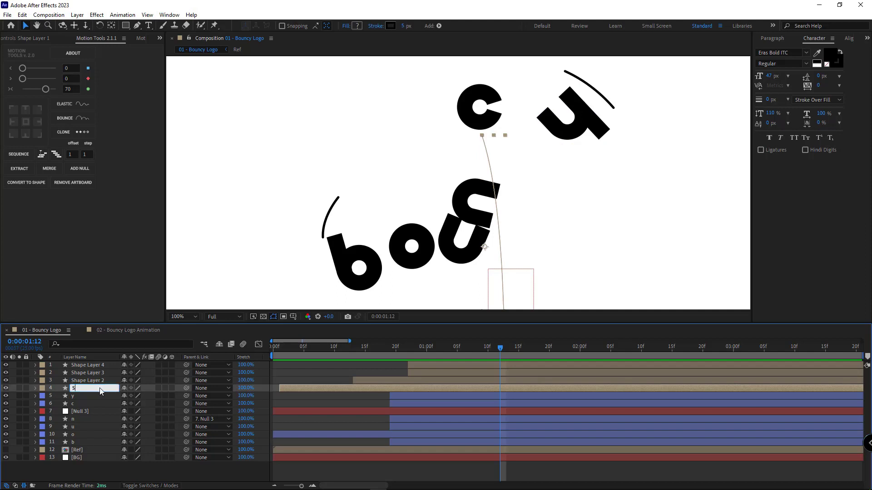
pyautogui.write('peed Line 01')
pyautogui.click(96, 382)
pyautogui.press('BackSpace')
pyautogui.write('2')
pyautogui.press('Return')
# Step: Rename Shape Layer 3 as Speed Line 03 and Shape Layer 4 as Speed Line 04
pyautogui.click(86, 376)
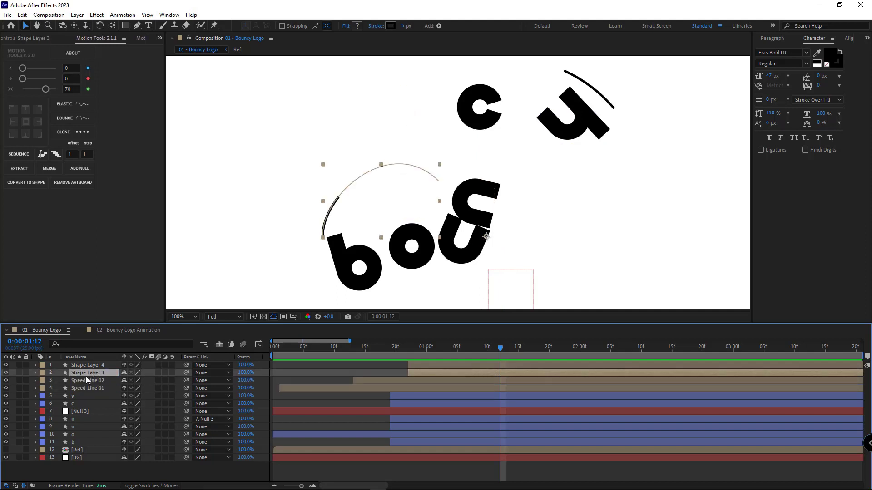
pyautogui.press('Return')
pyautogui.write('Speed Line 01')
pyautogui.press('BackSpace')
pyautogui.write('3')
pyautogui.press('Return')
pyautogui.click(91, 366)
pyautogui.press('Return')
pyautogui.write('Speed Line 04')
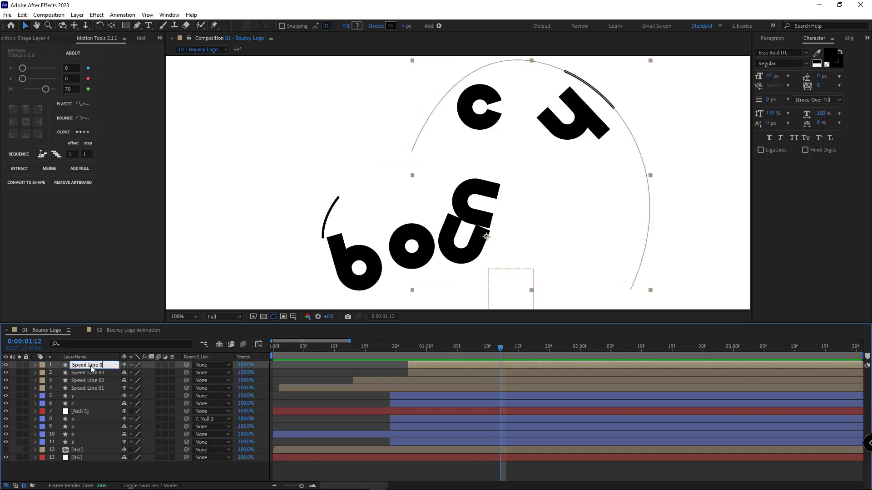
pyautogui.press('Return')
# Step: With the Pen tool, draw a small closed triangle where the n touches the u at 0:00:01:12
pyautogui.scroll(4, 486, 236)
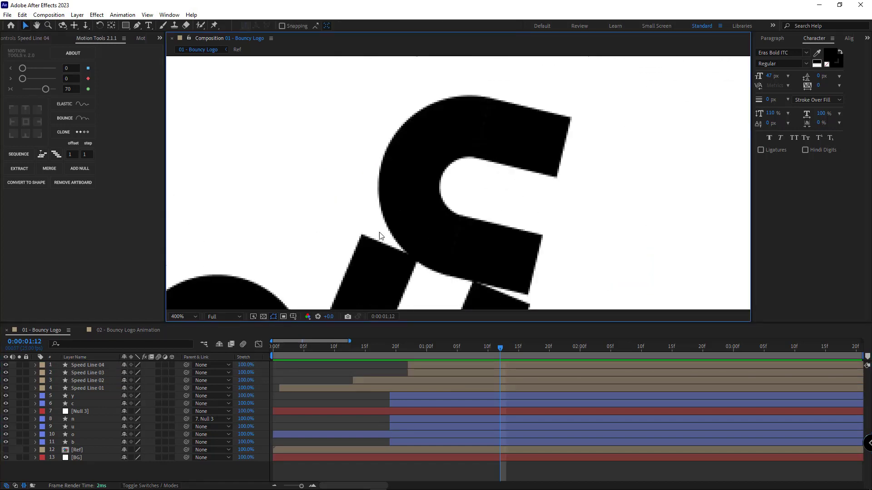
pyautogui.press('g')
pyautogui.click(390, 242)
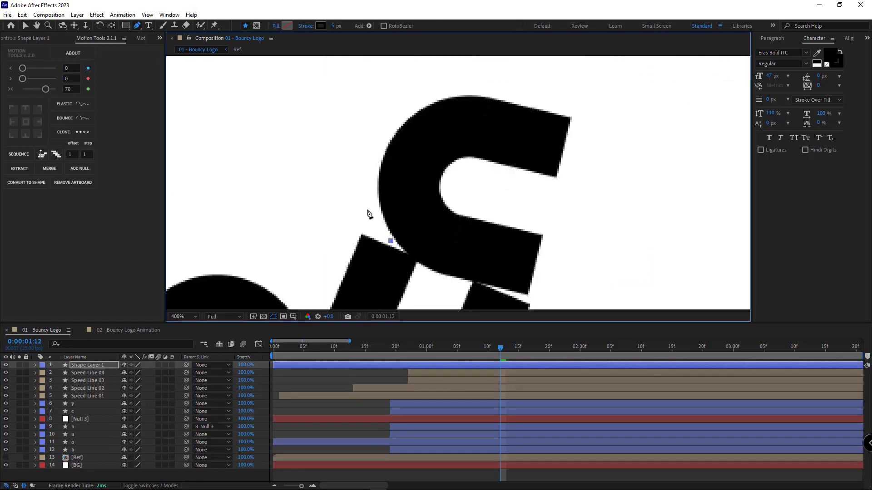
pyautogui.click(391, 241)
# Step: Remove the triangle's stroke and set its fill color to 000000
pyautogui.click(36, 365)
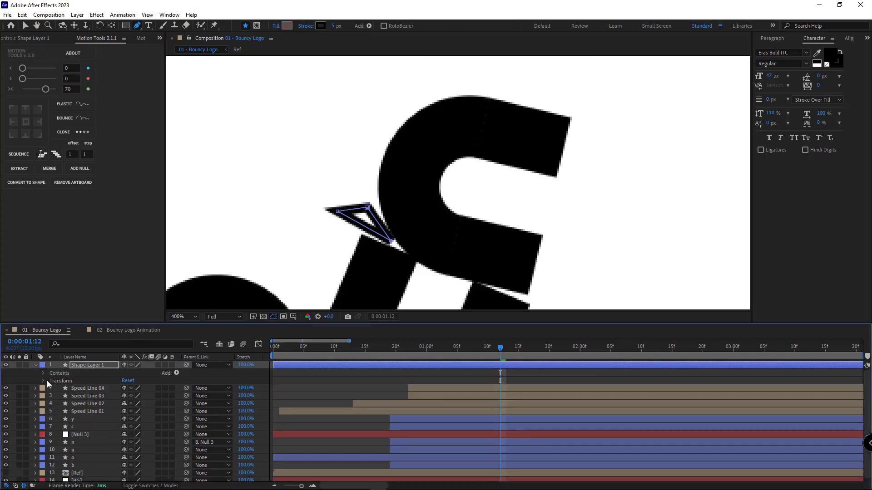
pyautogui.click(44, 374)
pyautogui.click(50, 380)
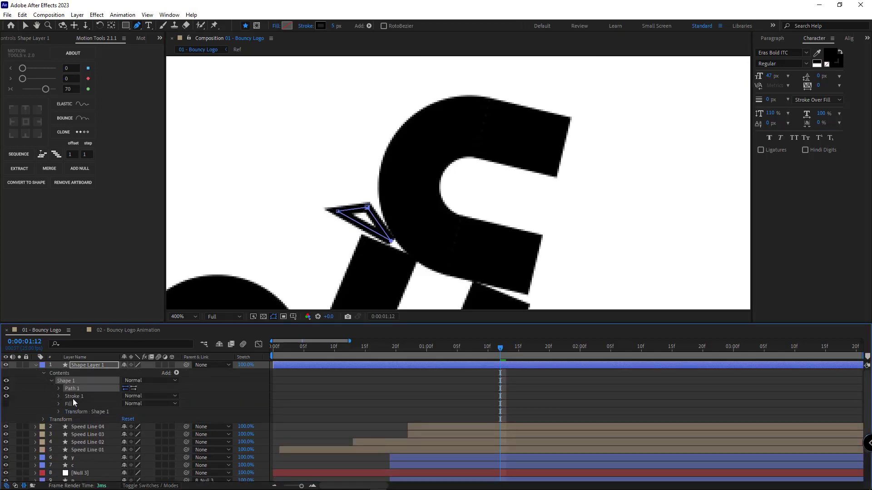
pyautogui.click(6, 396)
pyautogui.click(287, 26)
pyautogui.write('000000')
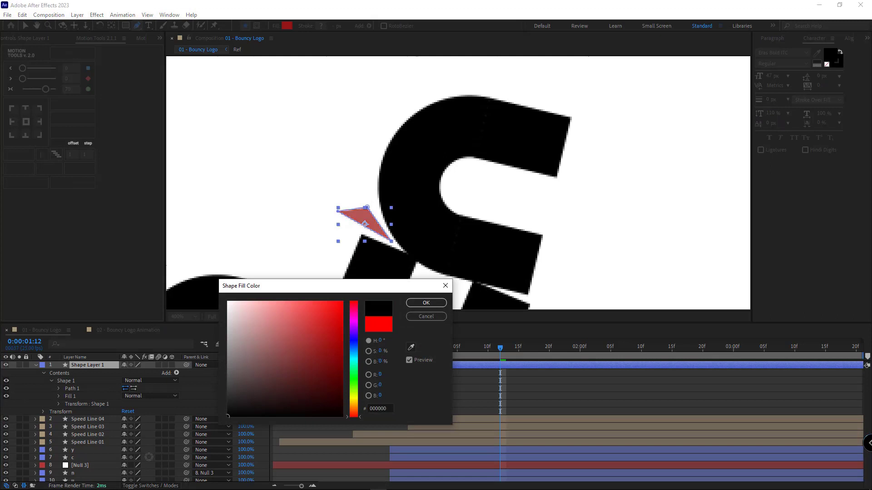
pyautogui.click(427, 303)
pyautogui.click(312, 234)
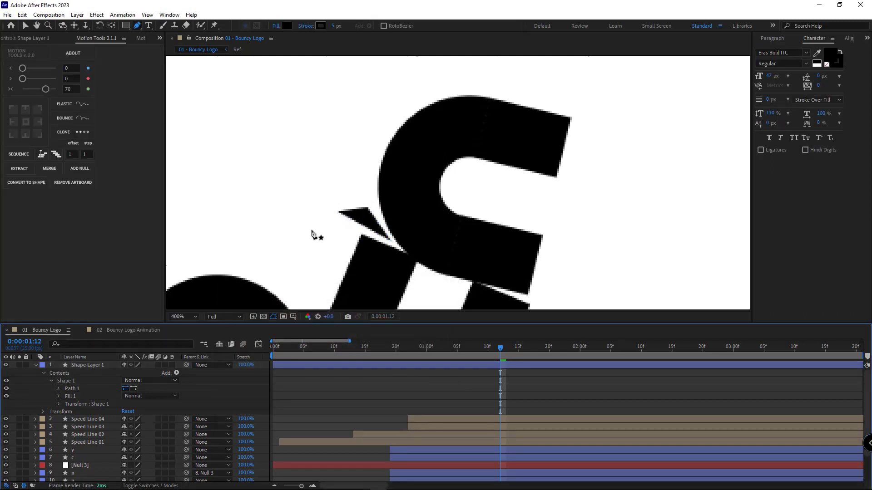
# Step: Rename the triangle's shape layer as Sparkle 01
pyautogui.press(',')
pyautogui.click(107, 367)
pyautogui.press('Return')
pyautogui.write('Sparkle 01')
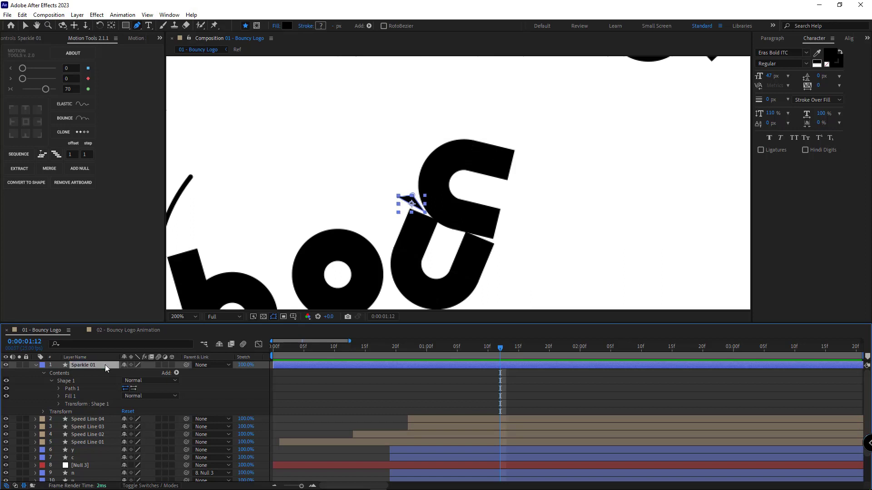
# Step: Keyframe Sparkle 01's Position and Scale at 0:00:01:12 and trim its in point to that frame
pyautogui.write('p')
pyautogui.hotkey('shift', 's')
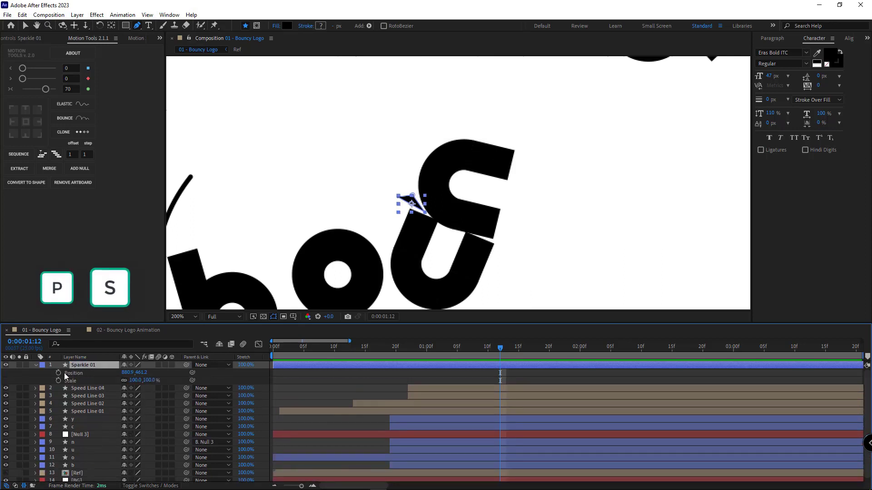
pyautogui.click(59, 374)
pyautogui.hotkey('alt', '[')
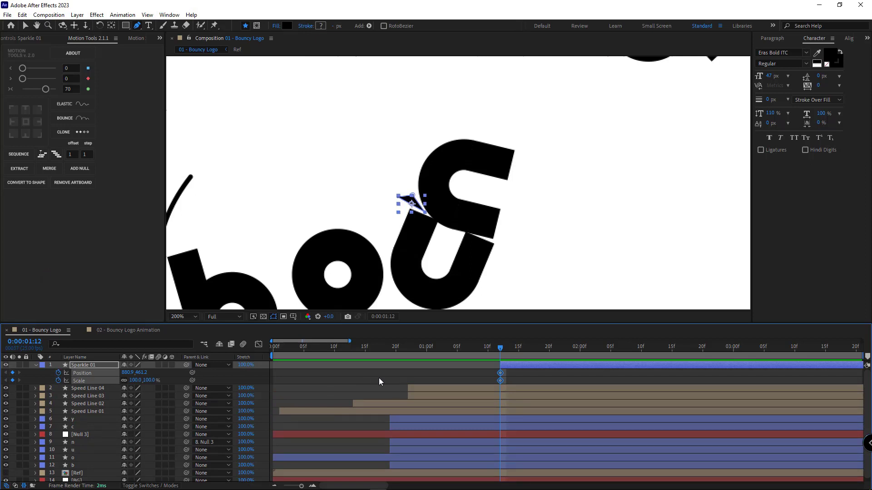
# Step: Center Sparkle 01's anchor point and move the triangle up and left to position 797.4, 392.0 at 0:00:01:17
pyautogui.scroll(2, 402, 222)
pyautogui.click(26, 127)
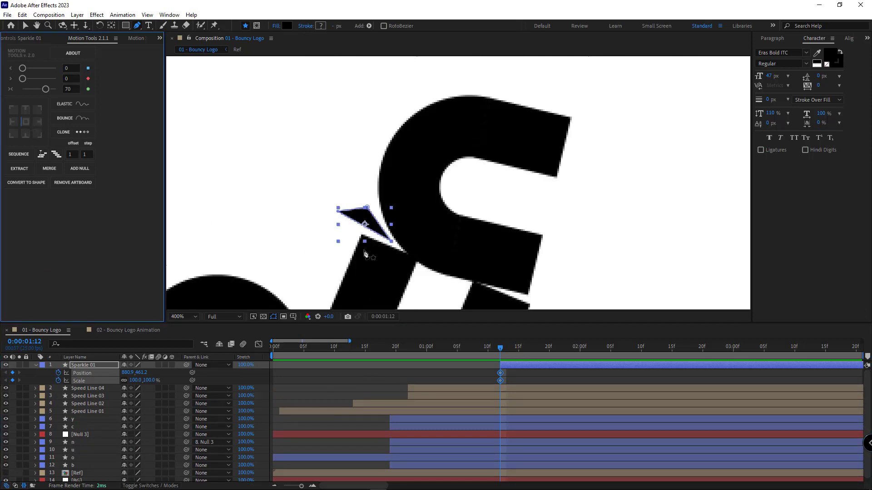
pyautogui.click(538, 381)
pyautogui.press('pagedown')
pyautogui.press('pagedown')
pyautogui.press('pagedown')
pyautogui.press('pagedown')
pyautogui.press('pagedown')
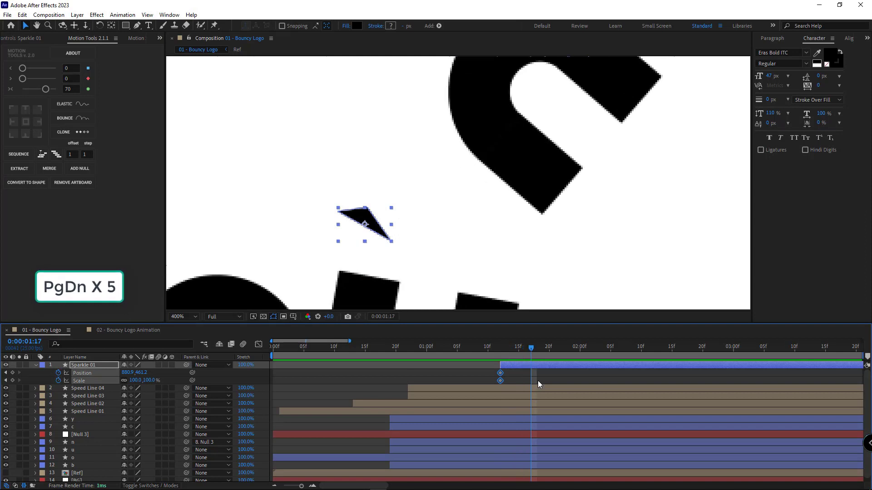
pyautogui.moveTo(366, 224); pyautogui.dragTo(217, 96)
# Step: Move Sparkle 01's second Position keyframe to 0:00:01:19 and apply Easy Ease to it
pyautogui.click(542, 354)
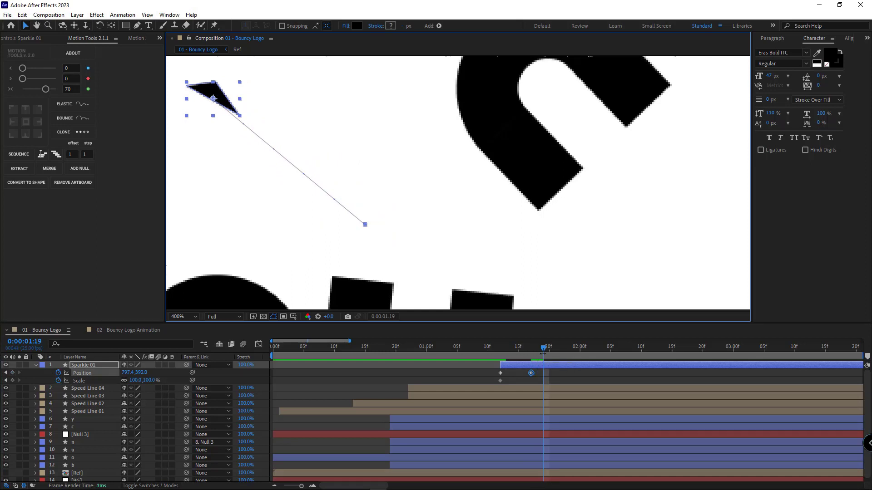
pyautogui.moveTo(532, 374); pyautogui.dragTo(544, 375)
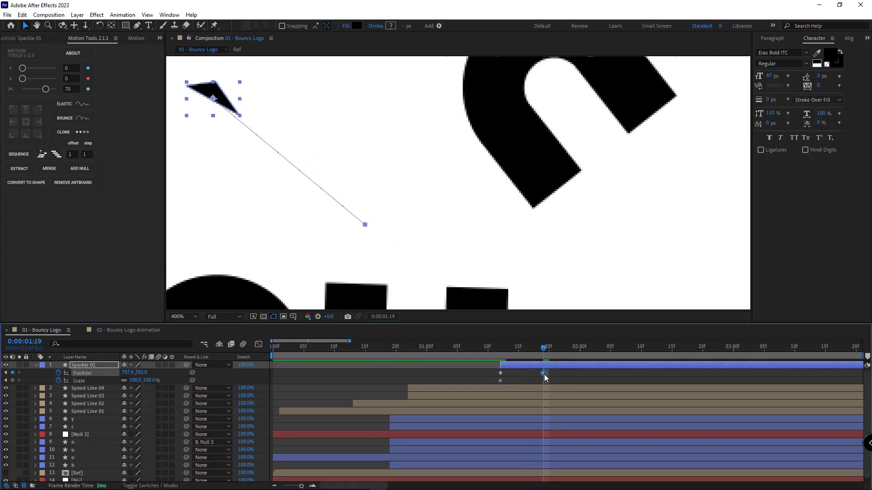
pyautogui.rightClick(544, 374)
pyautogui.moveTo(606, 371)
pyautogui.click(690, 398)
pyautogui.click(583, 373)
# Step: Set Sparkle 01's Scale to 0% at 0:00:01:18 and return to 0:00:01:12
pyautogui.moveTo(501, 349); pyautogui.dragTo(536, 351)
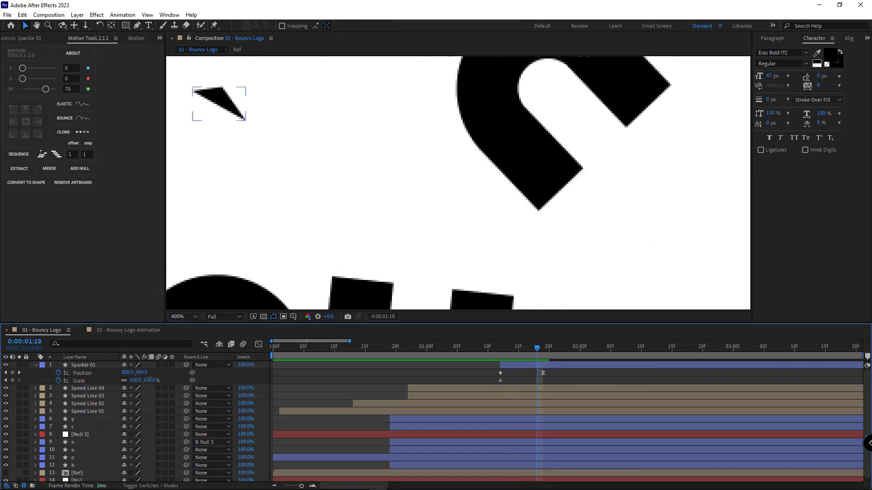
pyautogui.write('0')
pyautogui.press('Return')
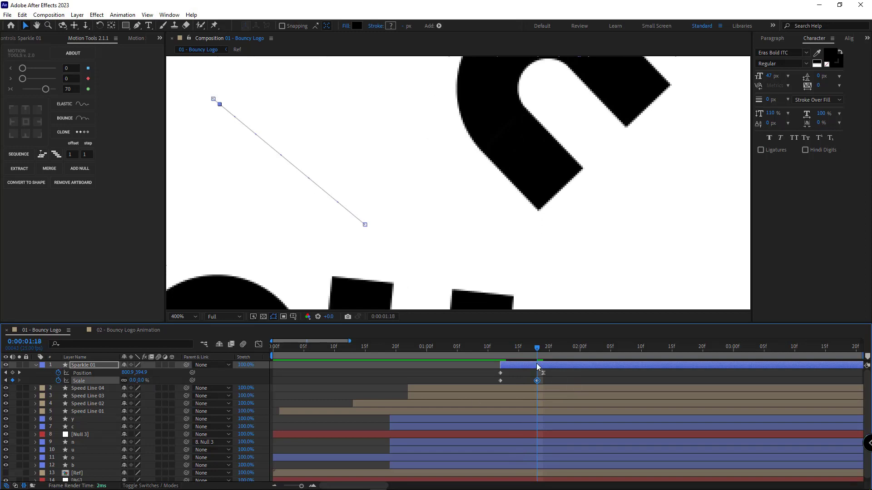
pyautogui.click(501, 347)
pyautogui.scroll(-5, 445, 231)
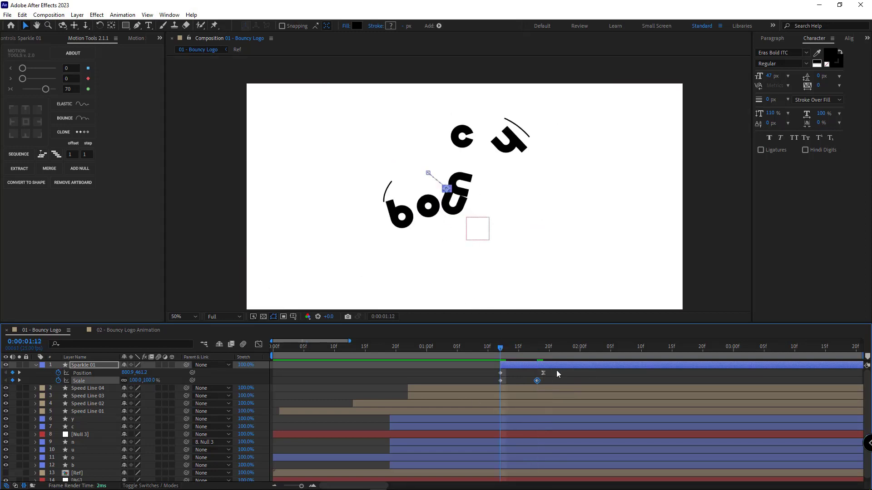
# Step: Shorten Sparkle 01's motion path by moving its Position at 0:00:01:19 to 830.9, 420.5, and preview the animation
pyautogui.click(549, 376)
pyautogui.click(470, 347)
pyautogui.press('space')
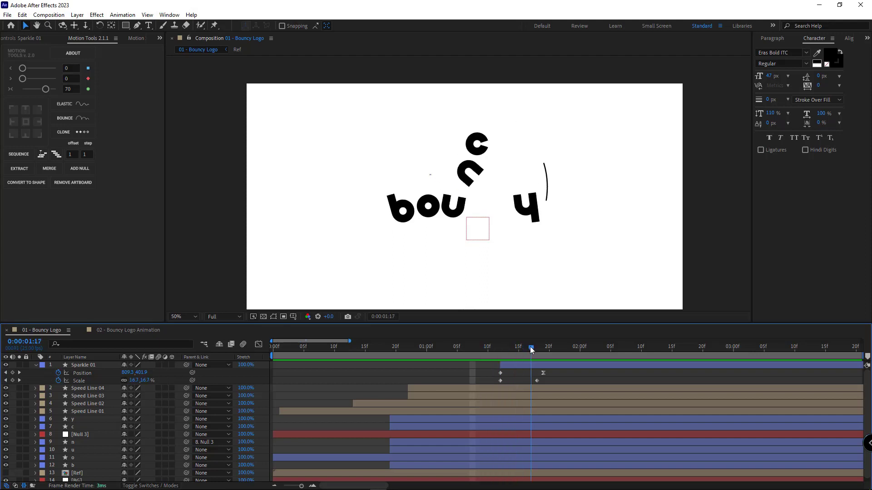
pyautogui.click(559, 366)
pyautogui.press('.')
pyautogui.press('.')
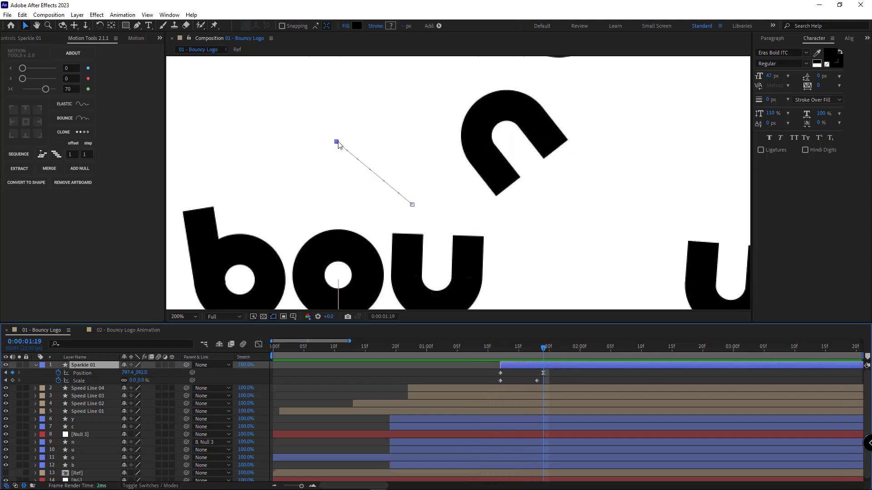
pyautogui.moveTo(338, 143); pyautogui.dragTo(355, 157)
pyautogui.press(',')
pyautogui.press('space')
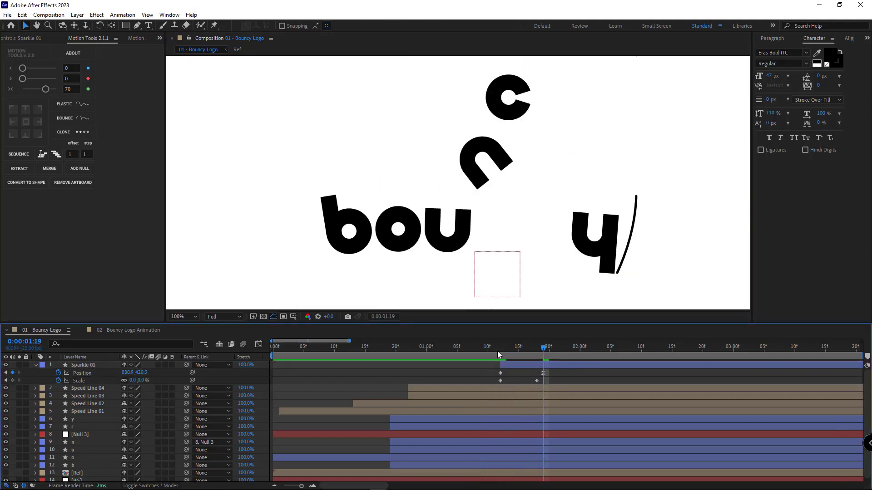
pyautogui.press(',')
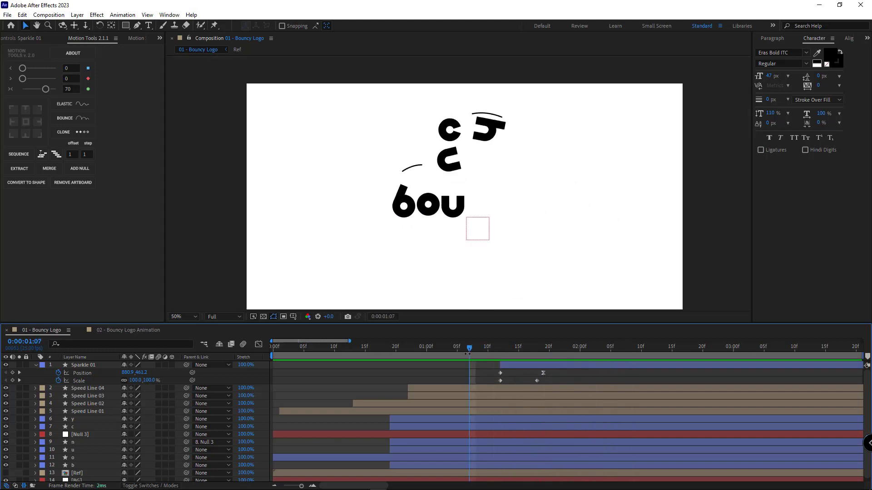
# Step: At 0:00:01:15, where the c meets the n, duplicate Sparkle 01 and show the copy's keyframes
pyautogui.moveTo(486, 354); pyautogui.dragTo(547, 347)
pyautogui.click(519, 348)
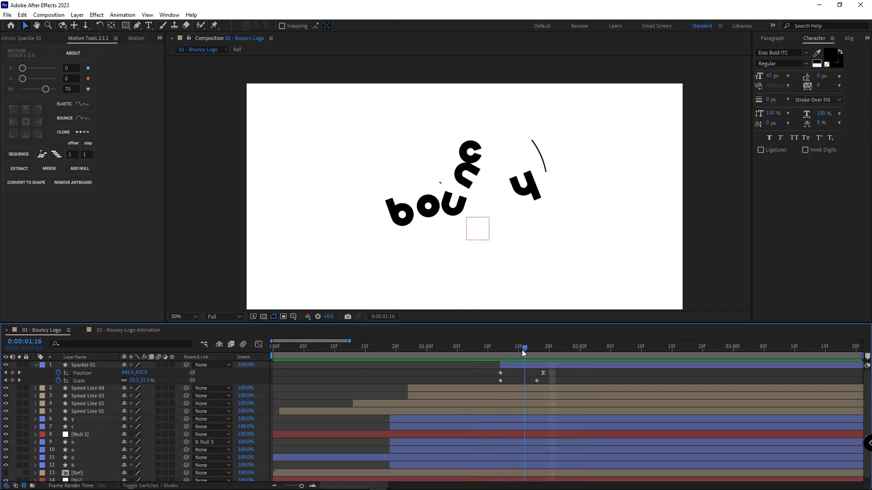
pyautogui.scroll(4, 468, 258)
pyautogui.moveTo(468, 254); pyautogui.dragTo(462, 214)
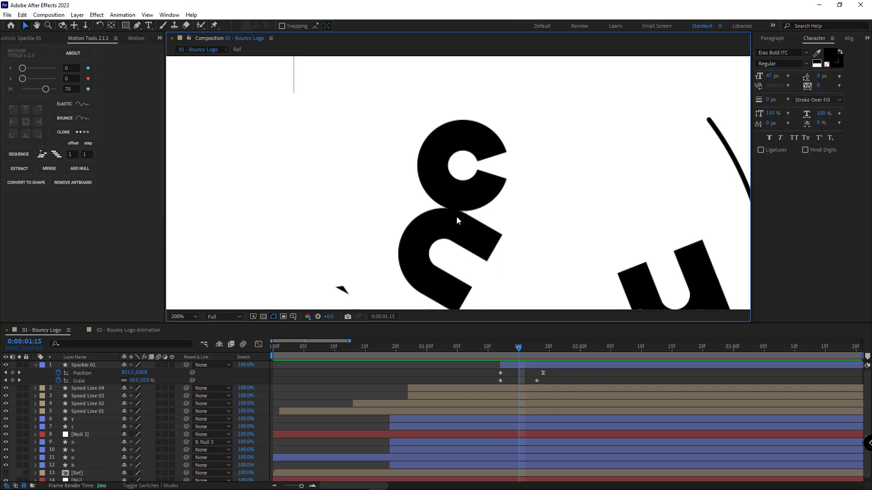
pyautogui.click(84, 366)
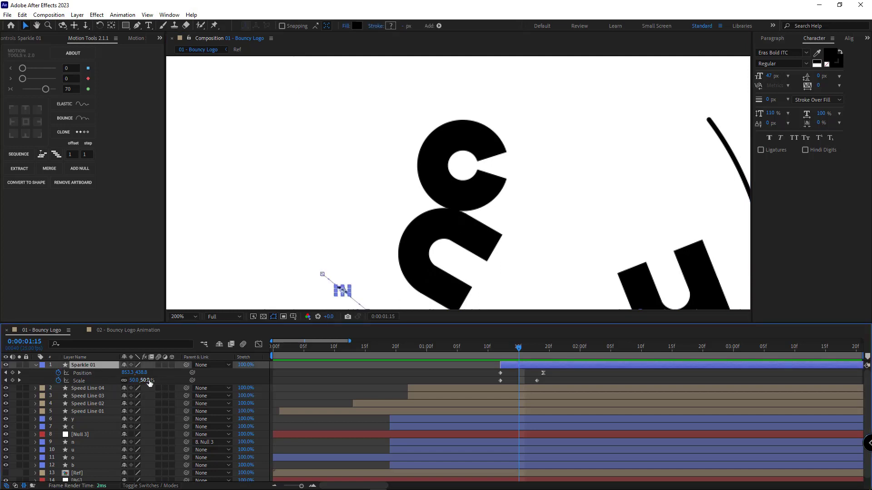
pyautogui.hotkey('ctrl', 'd')
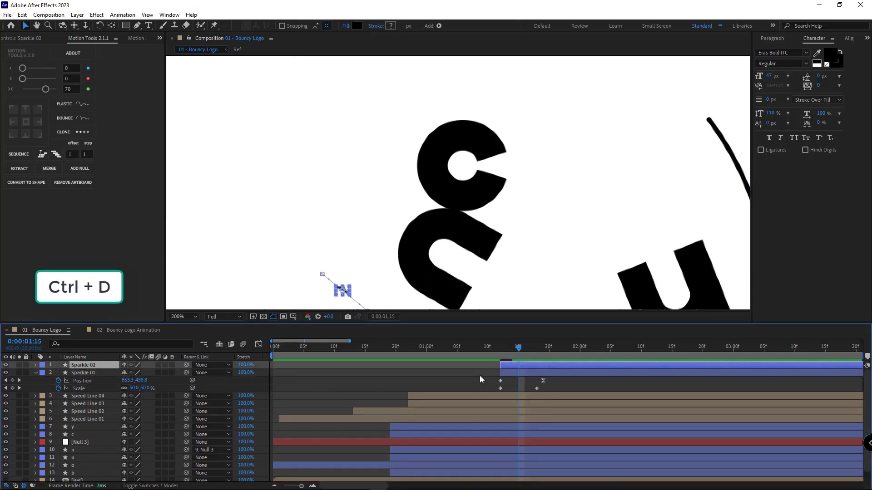
pyautogui.press('u')
# Step: Shift Sparkle 02 to start at 0:00:01:15 and move its whole motion path to 947.4, 340.8, left of the c and n contact point
pyautogui.click(541, 348)
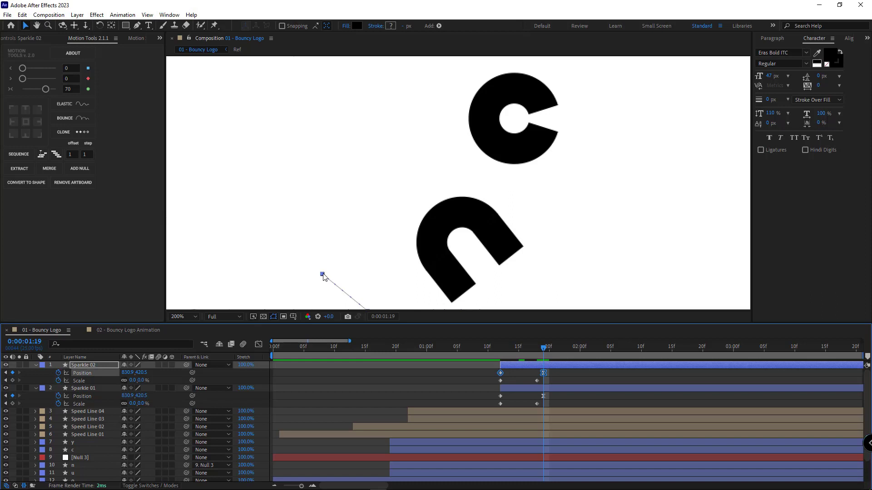
pyautogui.moveTo(324, 277); pyautogui.dragTo(348, 219)
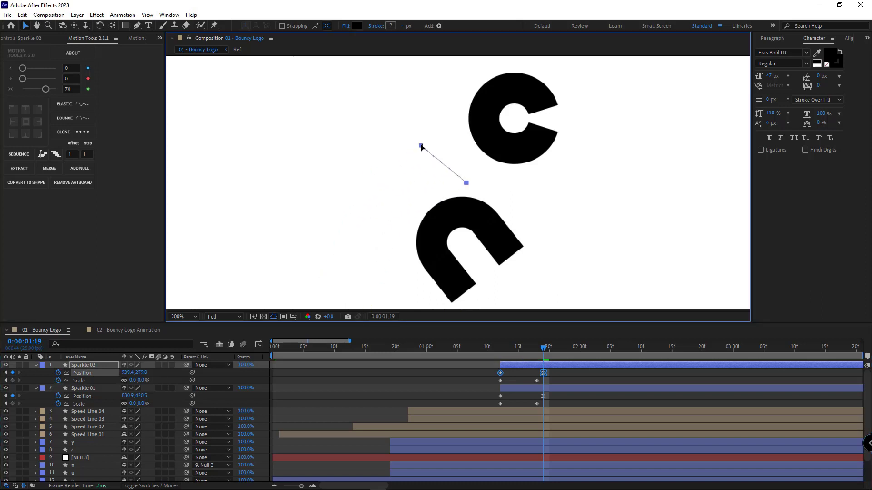
pyautogui.moveTo(528, 364); pyautogui.dragTo(565, 361)
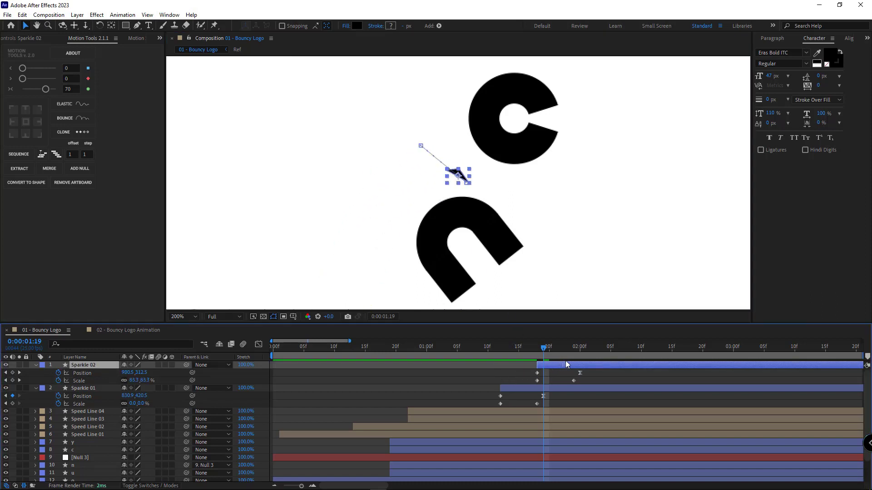
pyautogui.moveTo(510, 347)
pyautogui.mouseDown()
pyautogui.moveTo(526, 348)
pyautogui.moveTo(544, 368)
pyautogui.moveTo(520, 377)
pyautogui.mouseUp()
pyautogui.click(521, 351)
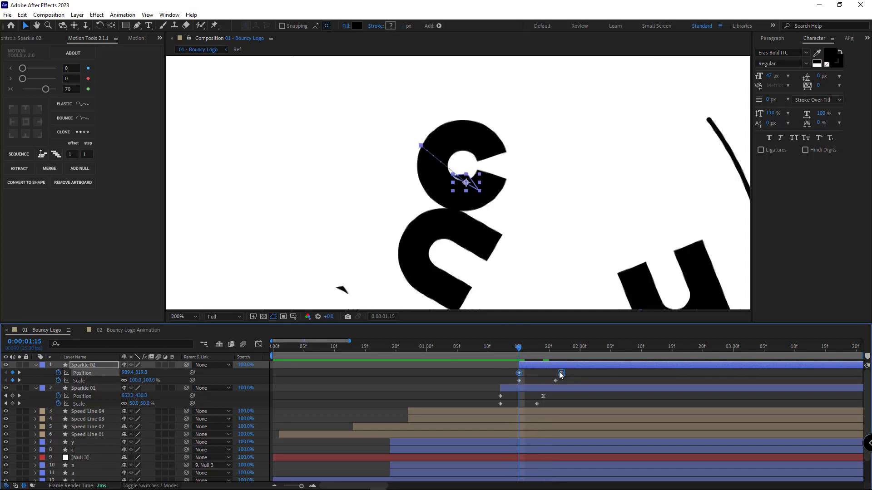
pyautogui.moveTo(472, 190); pyautogui.dragTo(430, 200)
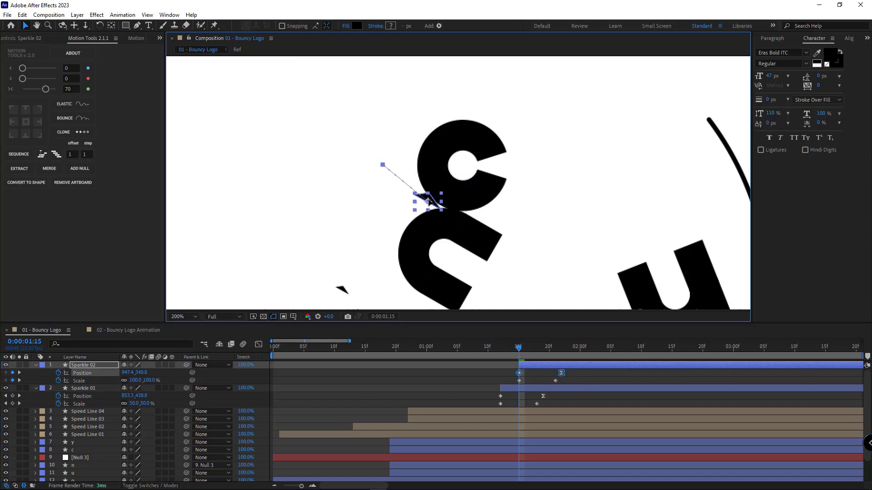
# Step: Lower the end of Sparkle 02's motion path and reshape its points into a thinner shard between the c and n
pyautogui.click(392, 165)
pyautogui.click(555, 364)
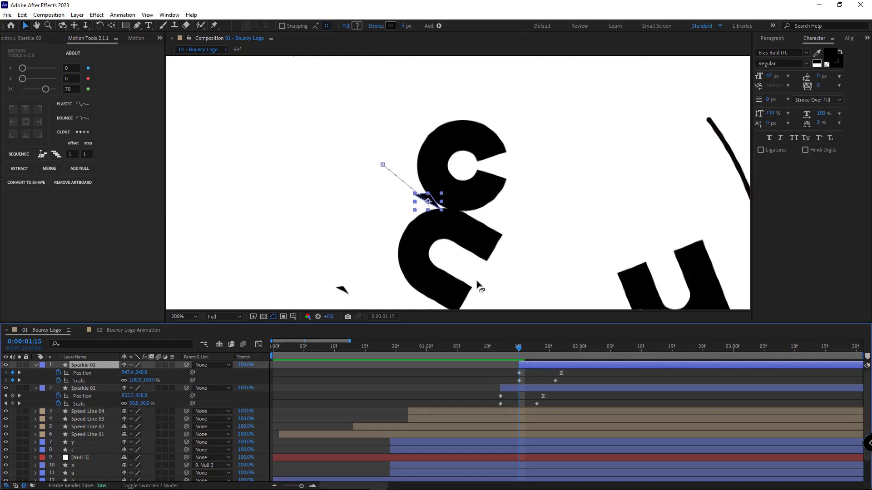
pyautogui.moveTo(384, 166); pyautogui.dragTo(378, 182)
pyautogui.scroll(1, 423, 222)
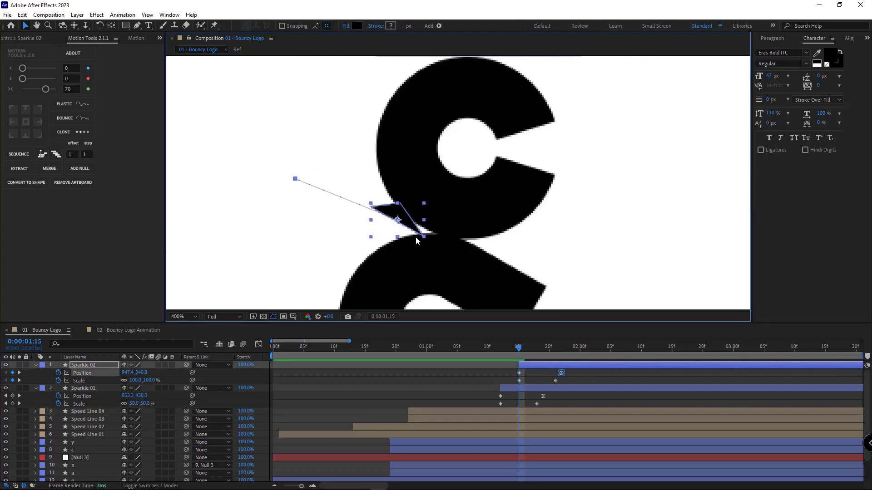
pyautogui.press('g')
pyautogui.moveTo(423, 236); pyautogui.dragTo(420, 231)
pyautogui.moveTo(400, 203); pyautogui.dragTo(375, 211)
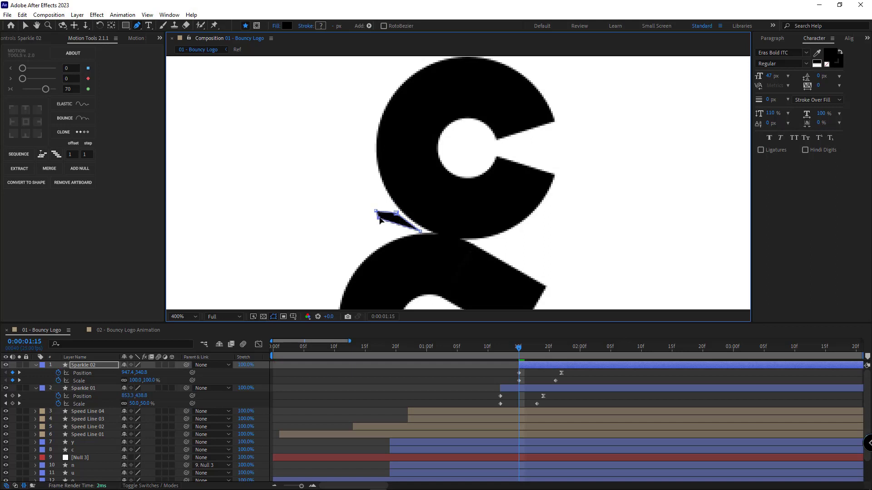
pyautogui.click(479, 387)
# Step: Duplicate Sparkle 02 and move the copy's whole motion path to 994.1, 353.8, right of the c and n contact point
pyautogui.click(528, 364)
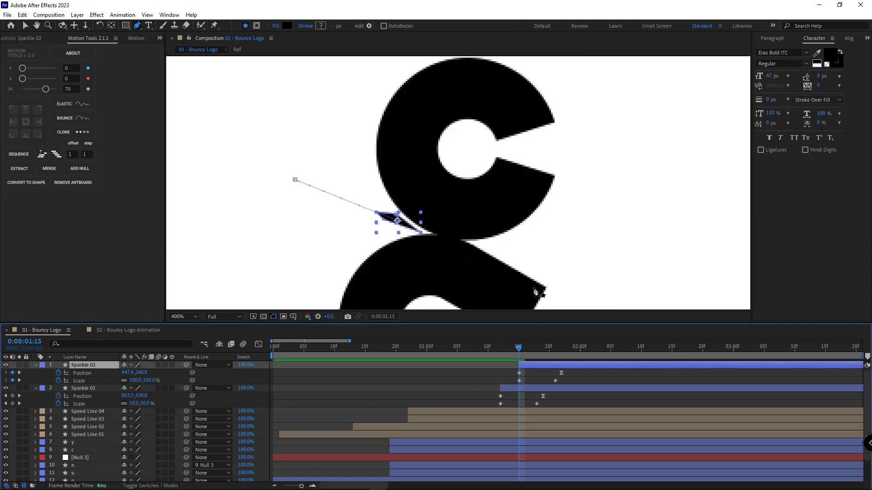
pyautogui.hotkey('ctrl', 'd')
pyautogui.press('u')
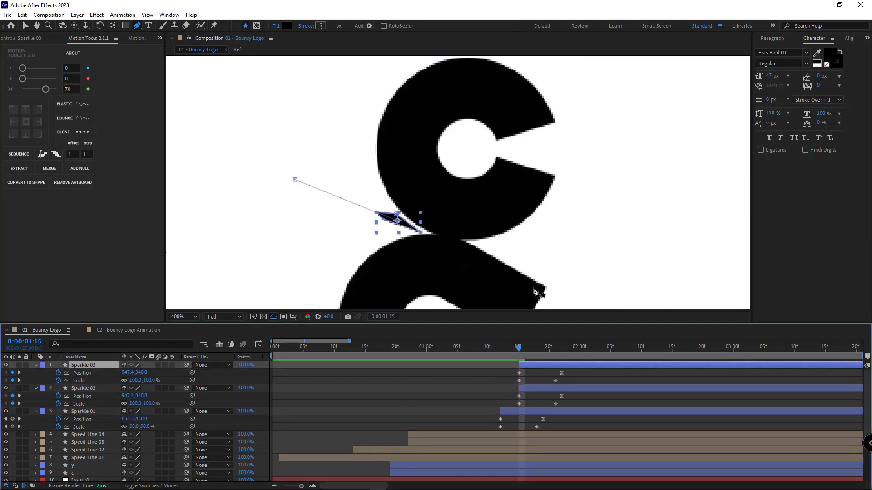
pyautogui.moveTo(574, 370); pyautogui.dragTo(514, 376)
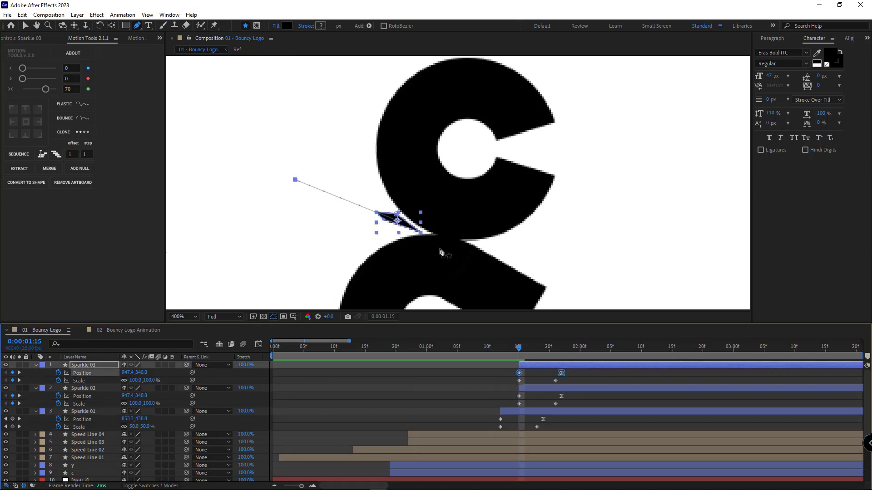
pyautogui.press('v')
pyautogui.moveTo(400, 221); pyautogui.dragTo(482, 248)
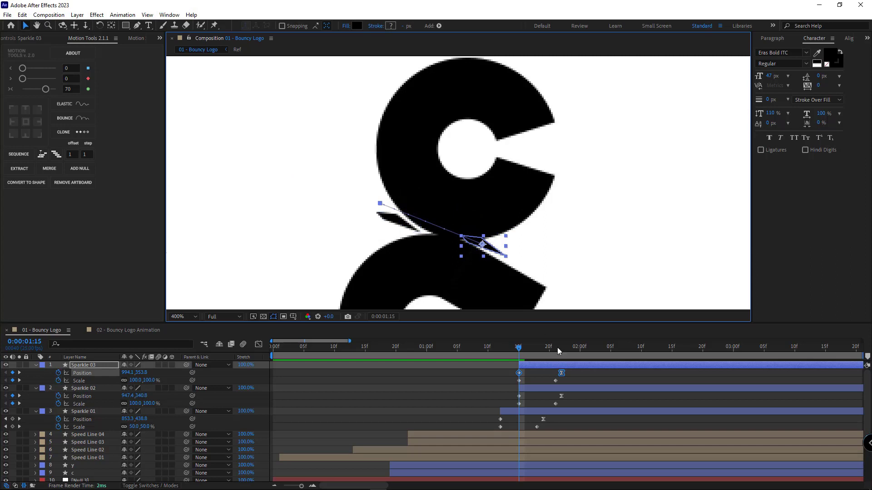
# Step: Redirect the end of Sparkle 03's motion path to the right and reshape its points into a thin shard pointing outward
pyautogui.click(573, 364)
pyautogui.moveTo(380, 204); pyautogui.dragTo(598, 242)
pyautogui.press('g')
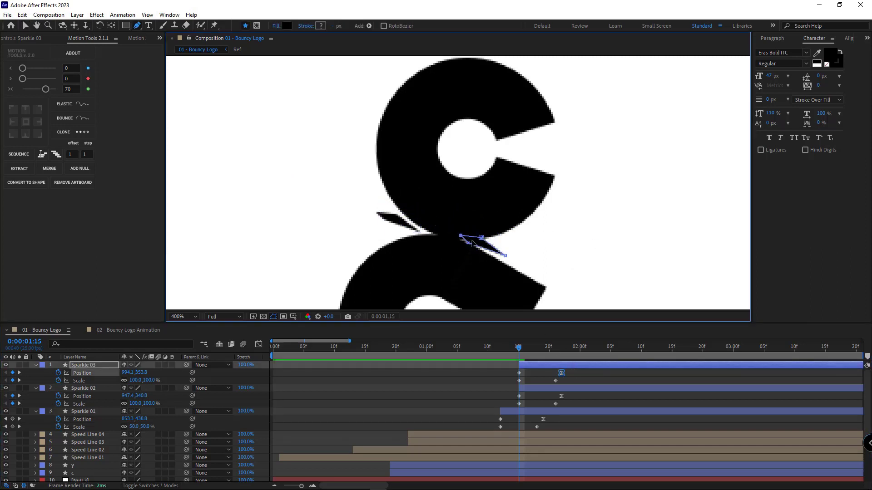
pyautogui.moveTo(481, 238)
pyautogui.mouseDown()
pyautogui.moveTo(501, 240)
pyautogui.moveTo(487, 252)
pyautogui.moveTo(475, 244)
pyautogui.mouseUp()
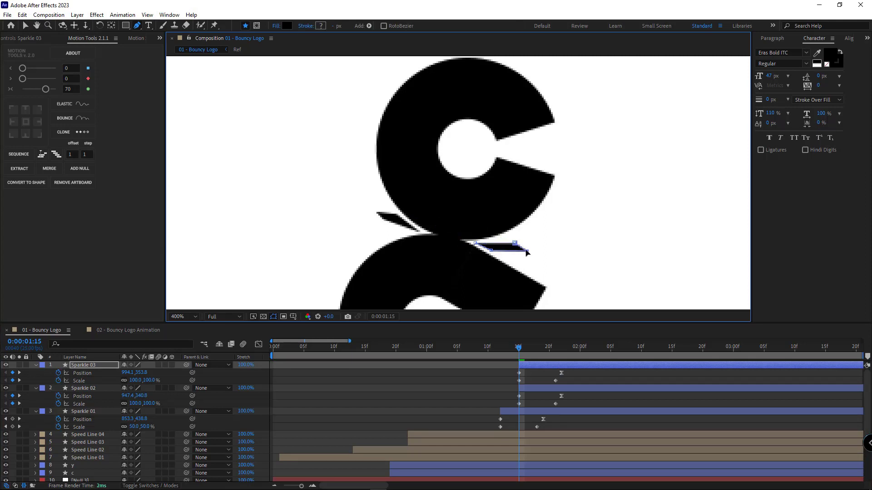
pyautogui.click(472, 386)
# Step: Raise the end of Sparkle 03's motion path slightly and rotate its shape points upward to match that direction
pyautogui.scroll(-2, 451, 248)
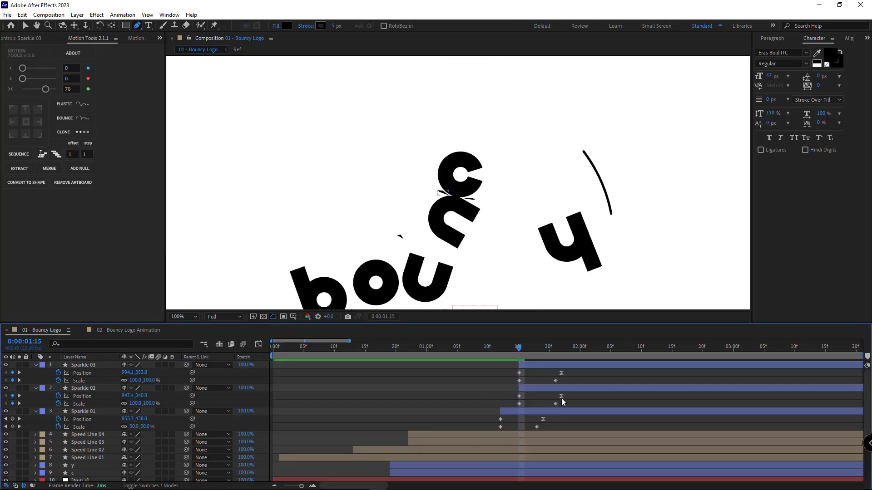
pyautogui.moveTo(510, 347); pyautogui.dragTo(518, 364)
pyautogui.click(557, 366)
pyautogui.scroll(2, 527, 239)
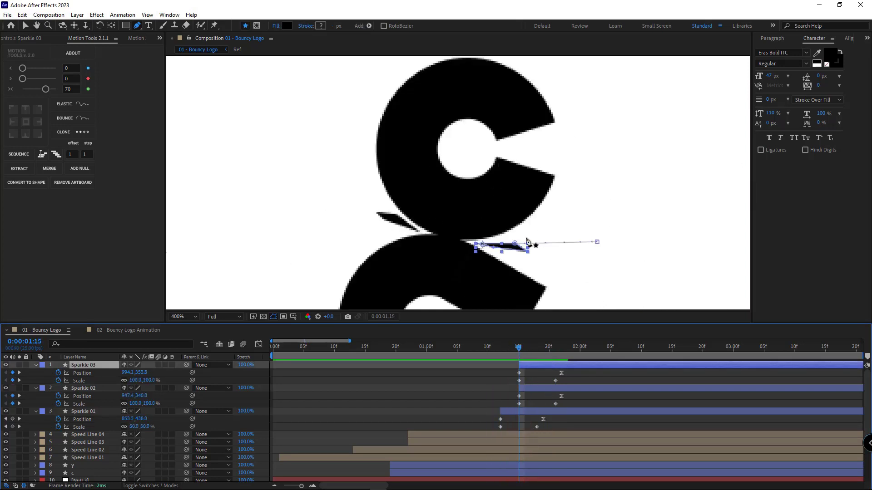
pyautogui.press('v')
pyautogui.moveTo(596, 244); pyautogui.dragTo(595, 226)
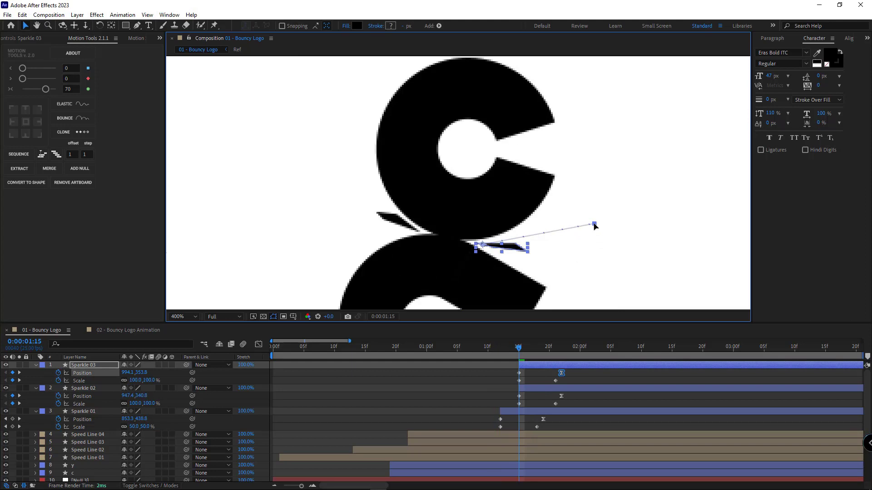
pyautogui.press('g')
pyautogui.click(528, 251)
pyautogui.hotkey('ctrl', 't')
pyautogui.moveTo(526, 258)
pyautogui.mouseDown()
pyautogui.moveTo(512, 243)
pyautogui.moveTo(534, 251)
pyautogui.moveTo(520, 243)
pyautogui.mouseUp()
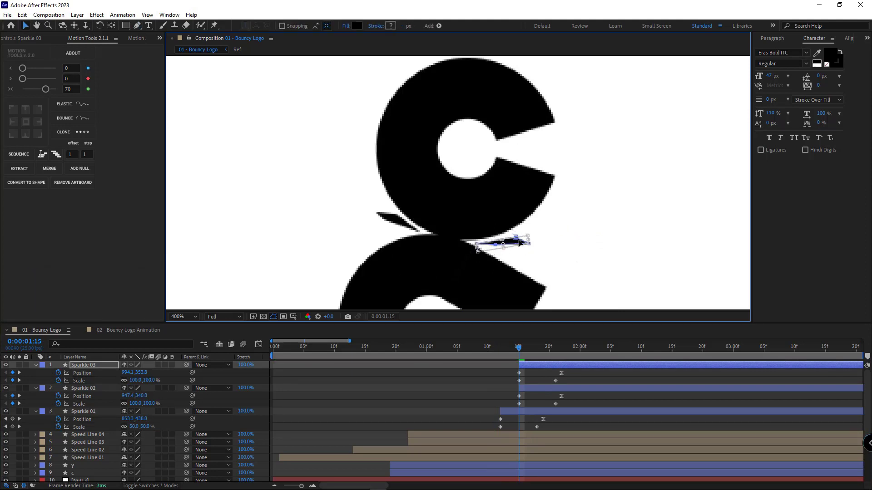
# Step: Set Sparkle 03's layer Rotation to -4.9° so the shard aligns with its motion path
pyautogui.moveTo(496, 347); pyautogui.dragTo(519, 349)
pyautogui.click(562, 365)
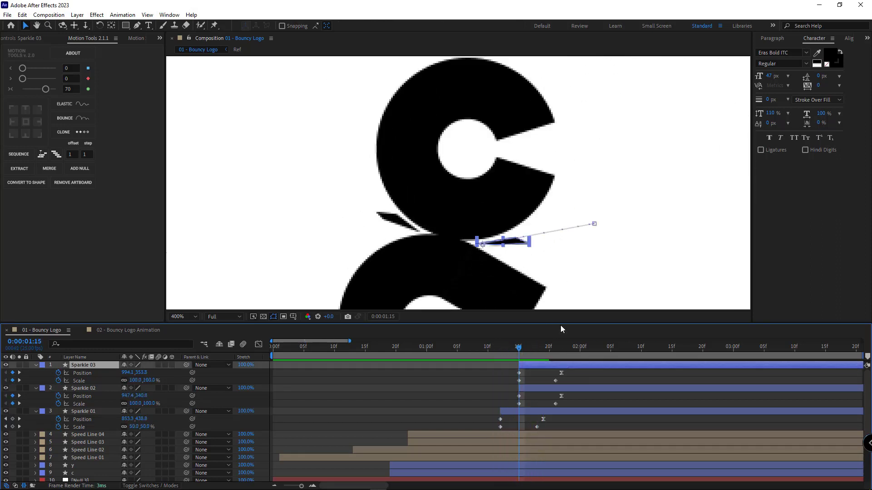
pyautogui.hotkey('shift', 'r')
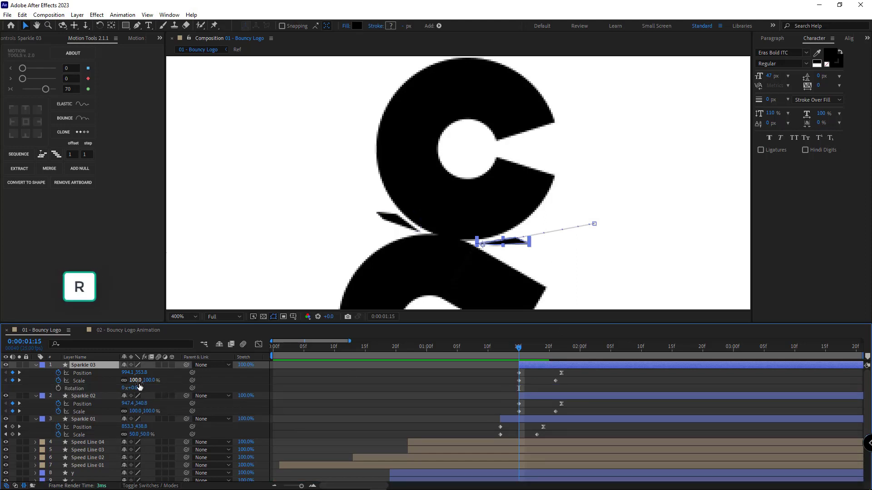
pyautogui.moveTo(132, 388)
pyautogui.mouseDown()
pyautogui.moveTo(117, 389)
pyautogui.moveTo(133, 392)
pyautogui.mouseUp()
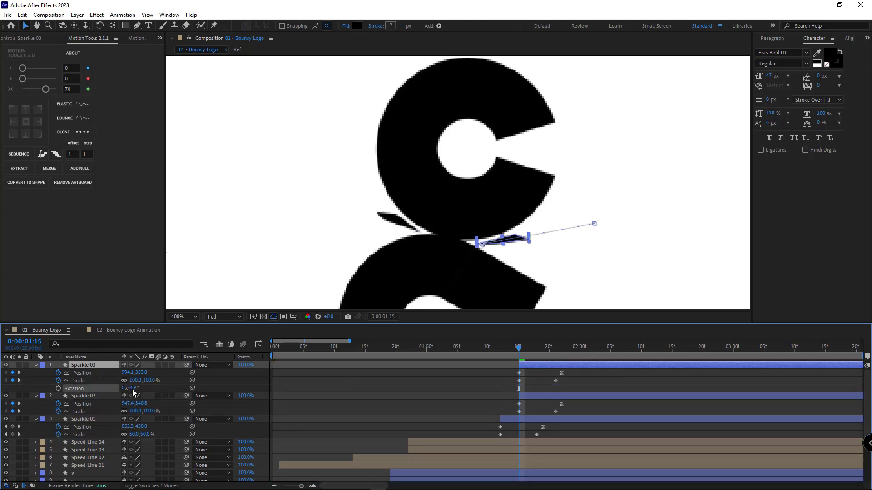
pyautogui.click(595, 223)
pyautogui.click(565, 378)
pyautogui.scroll(-2, 560, 232)
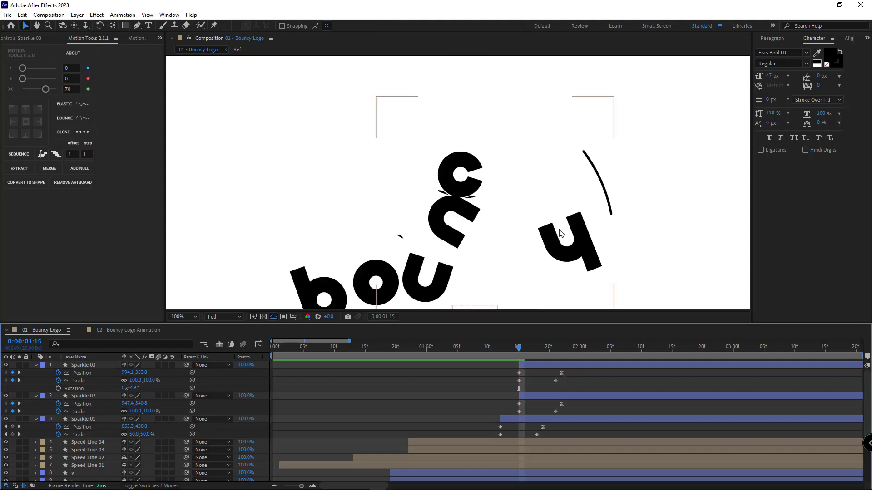
# Step: Preview the sparkles and shift the Sparkle 03 layer one frame earlier to start at 0:00:01:14
pyautogui.click(491, 353)
pyautogui.press('space')
pyautogui.scroll(-2, 502, 243)
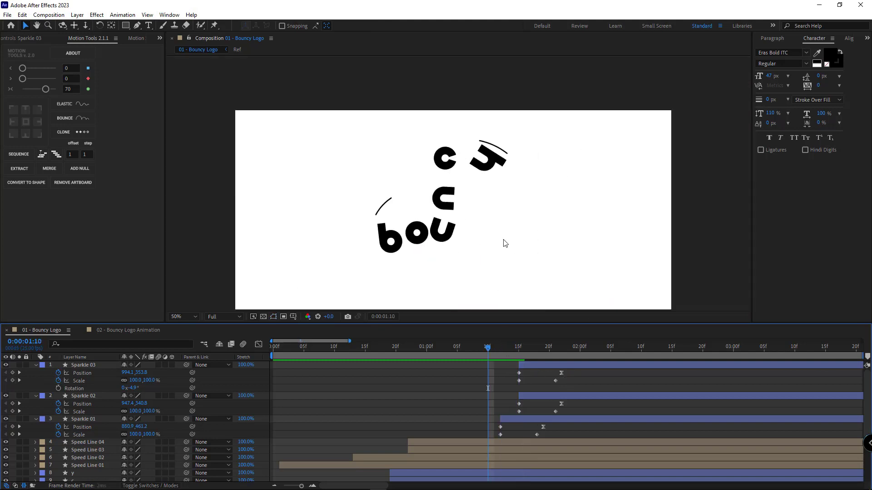
pyautogui.press('space')
pyautogui.moveTo(487, 348); pyautogui.dragTo(546, 366)
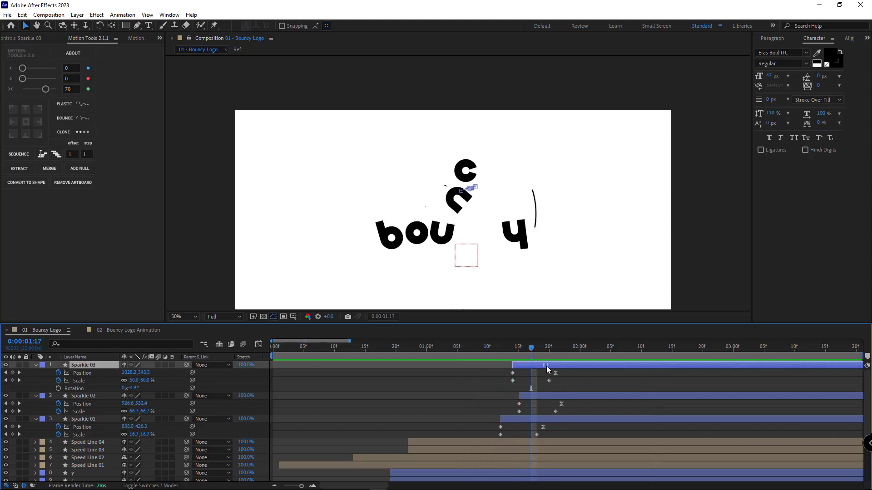
# Step: Trim Sparkle 03's in point to 0:00:01:15 without moving its keyframes, and preview the result
pyautogui.press('=')
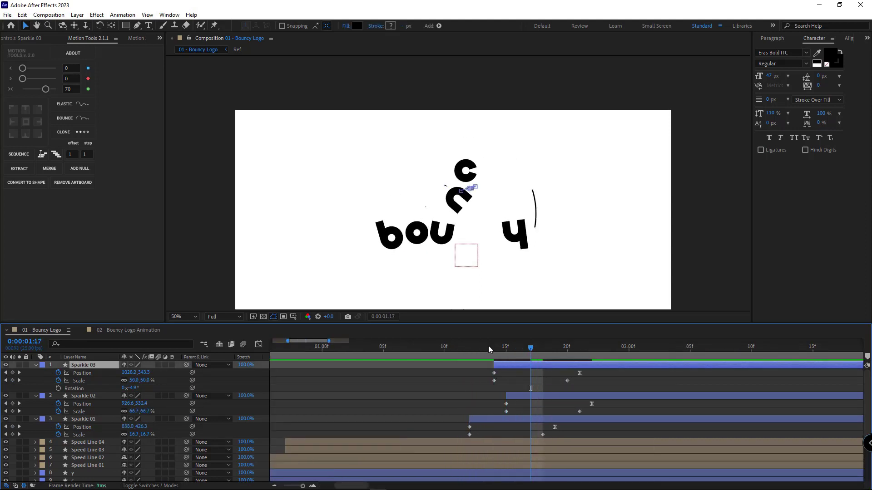
pyautogui.moveTo(489, 345)
pyautogui.mouseDown()
pyautogui.moveTo(471, 354)
pyautogui.moveTo(505, 353)
pyautogui.moveTo(481, 361)
pyautogui.moveTo(494, 362)
pyautogui.mouseUp()
pyautogui.click(493, 362)
pyautogui.click(497, 365)
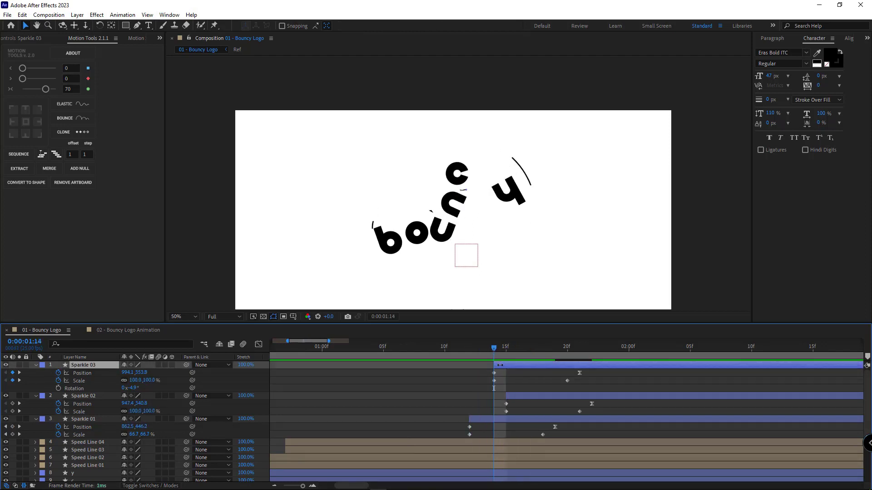
pyautogui.click(508, 380)
pyautogui.press('space')
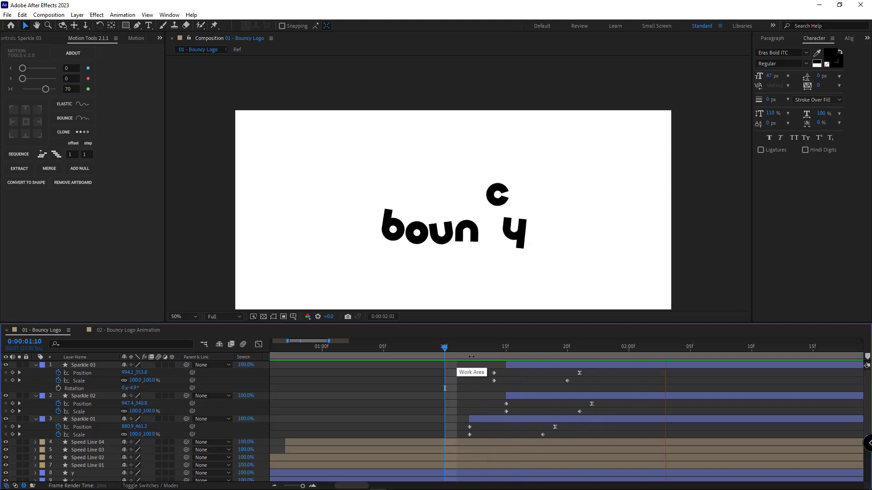
# Step: Duplicate the Sparkle 03 layer and shift the copy to start at 0:00:02:04, when the c hits the y
pyautogui.moveTo(451, 346); pyautogui.dragTo(674, 375)
pyautogui.scroll(2, 512, 236)
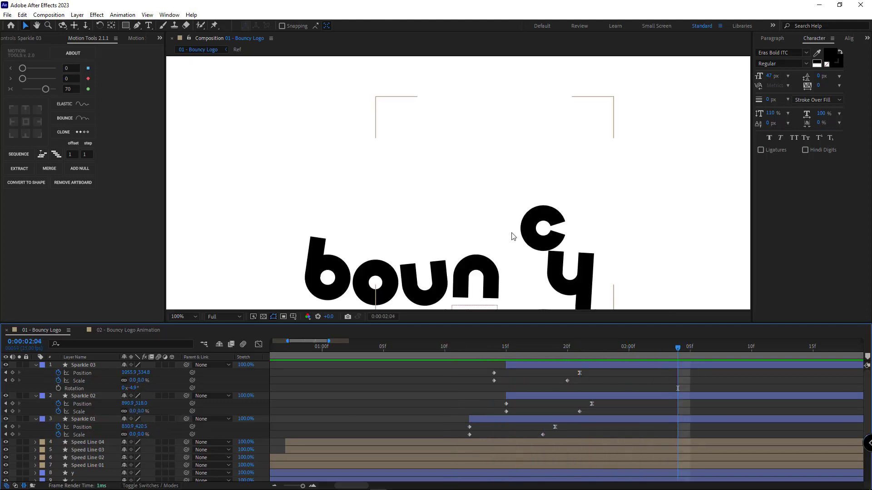
pyautogui.hotkey('ctrl', 'd')
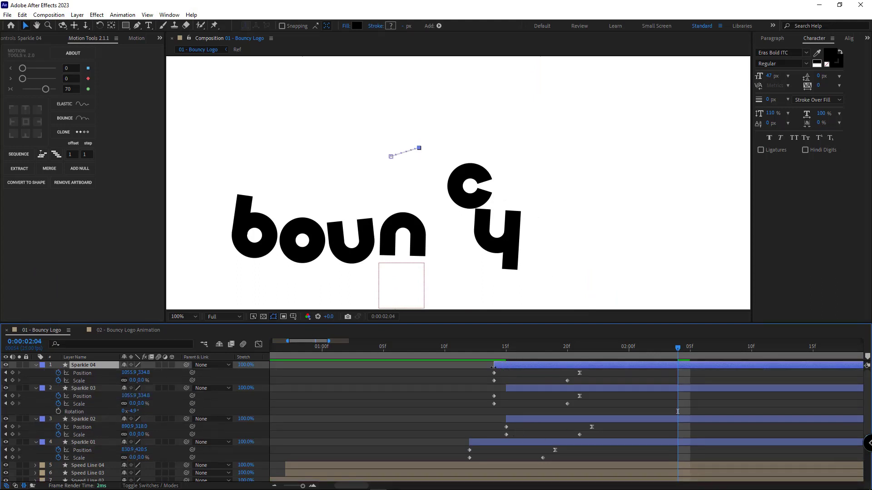
pyautogui.moveTo(508, 364); pyautogui.dragTo(691, 363)
# Step: Move Sparkle 04's whole motion path to the contact point between the c and the y
pyautogui.click(82, 373)
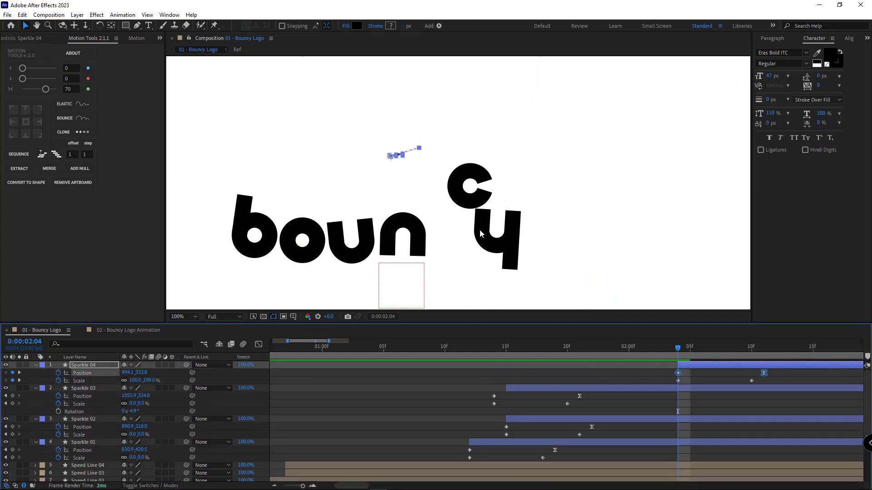
pyautogui.scroll(2, 398, 172)
pyautogui.press('.')
pyautogui.moveTo(226, 75); pyautogui.dragTo(585, 282)
# Step: Duplicate Sparkle 04 and reshape the copy's path points into a second shard angled more steeply upward
pyautogui.press('g')
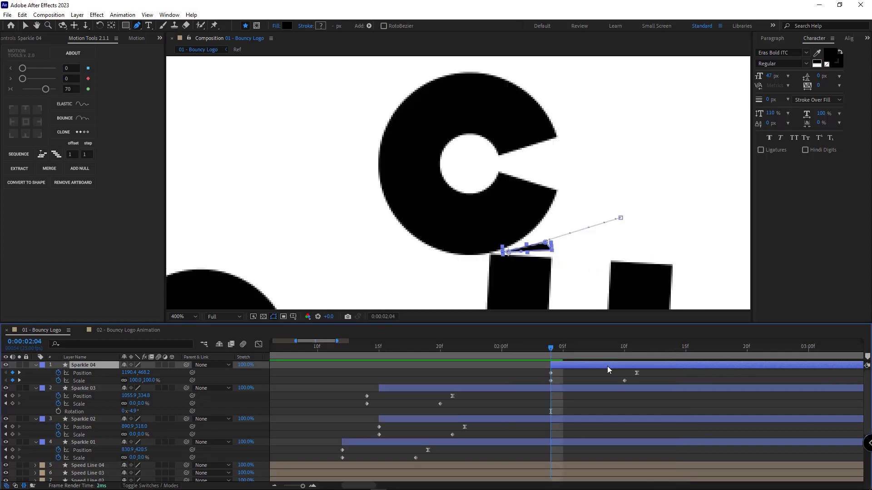
pyautogui.hotkey('ctrl', 'd')
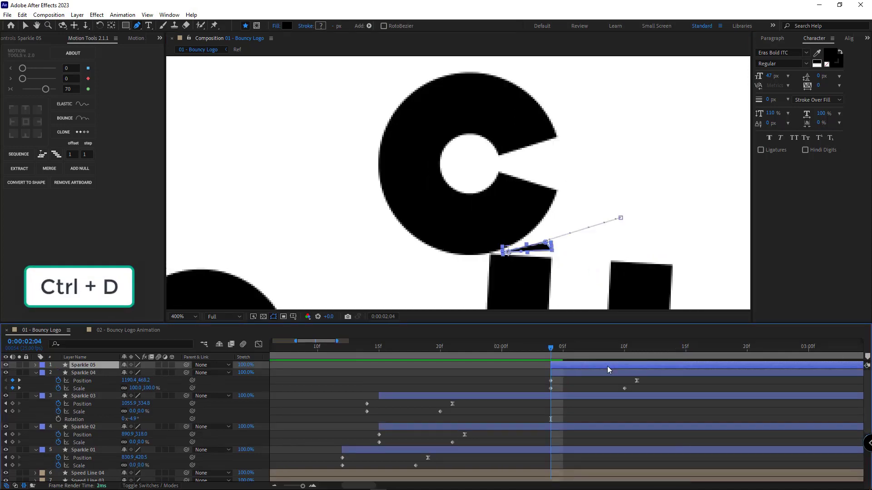
pyautogui.scroll(1, 605, 233)
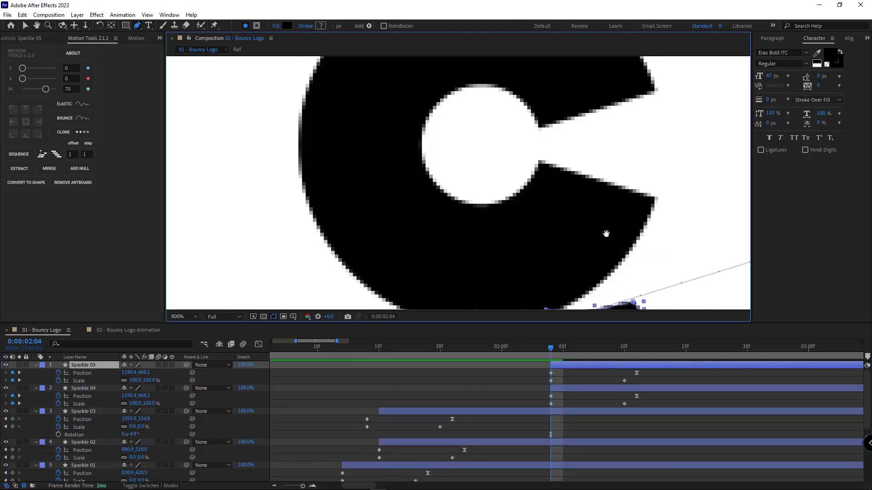
pyautogui.moveTo(605, 233); pyautogui.dragTo(561, 142)
pyautogui.moveTo(588, 210); pyautogui.dragTo(598, 181)
pyautogui.moveTo(599, 225); pyautogui.dragTo(594, 200)
pyautogui.moveTo(540, 228); pyautogui.dragTo(565, 211)
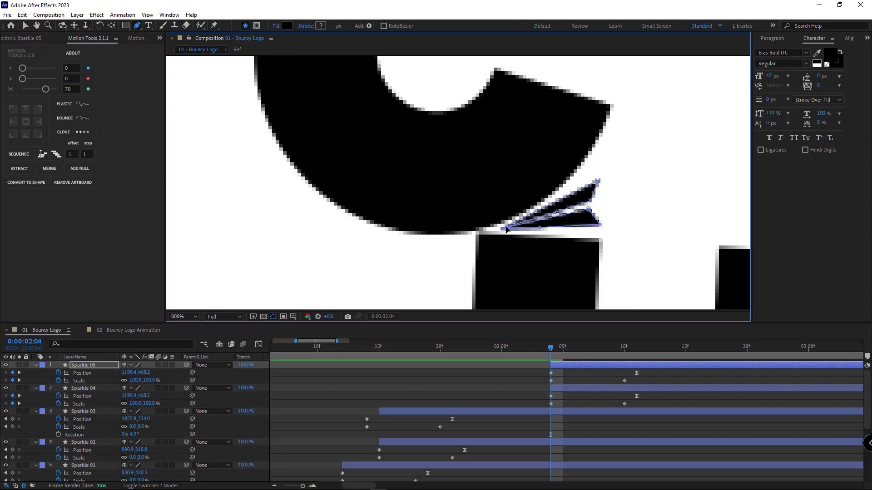
# Step: Shift Sparkle 05's base and outer points up and outward to form a slimmer shard clear of the lower one
pyautogui.moveTo(502, 228); pyautogui.dragTo(579, 202)
pyautogui.moveTo(594, 200); pyautogui.dragTo(614, 178)
pyautogui.scroll(-3, 636, 169)
pyautogui.click(599, 379)
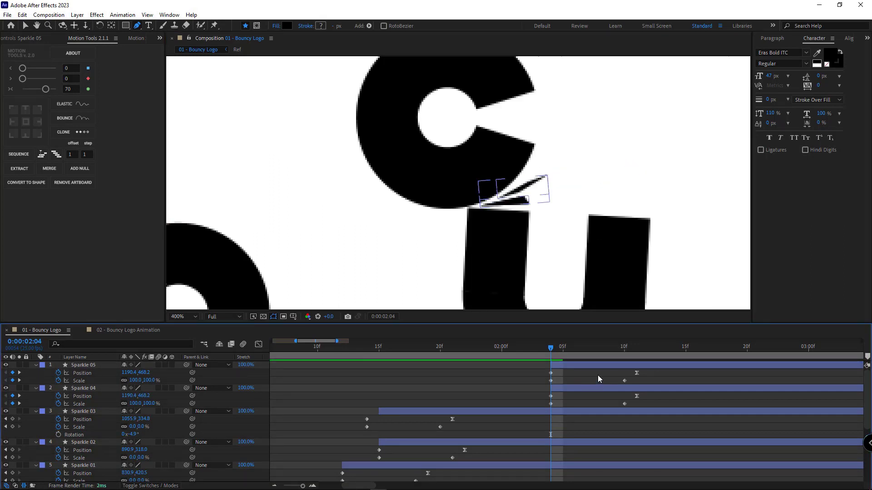
# Step: Preview the new sparkles and delay Sparkle 05's end keyframes, Position to 0:00:02:13 and Scale to 0:00:02:12
pyautogui.click(501, 347)
pyautogui.press('space')
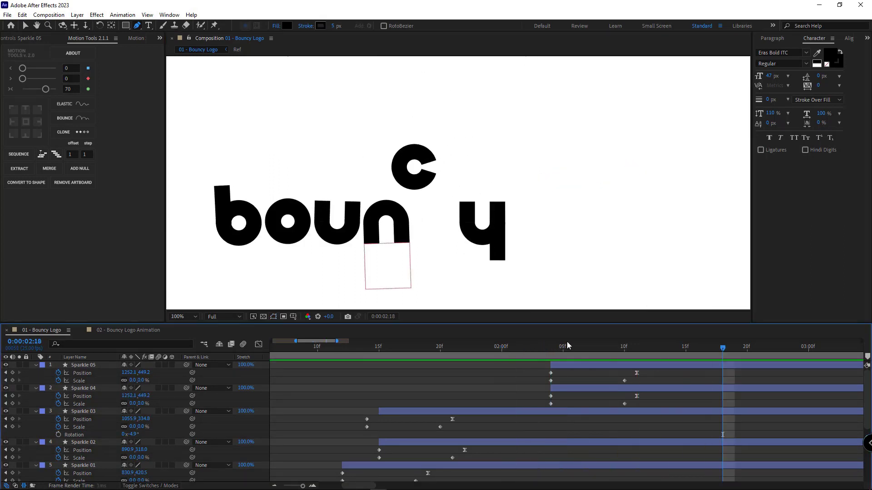
pyautogui.click(551, 347)
pyautogui.moveTo(647, 371)
pyautogui.mouseDown()
pyautogui.moveTo(620, 383)
pyautogui.moveTo(650, 381)
pyautogui.mouseUp()
pyautogui.click(617, 381)
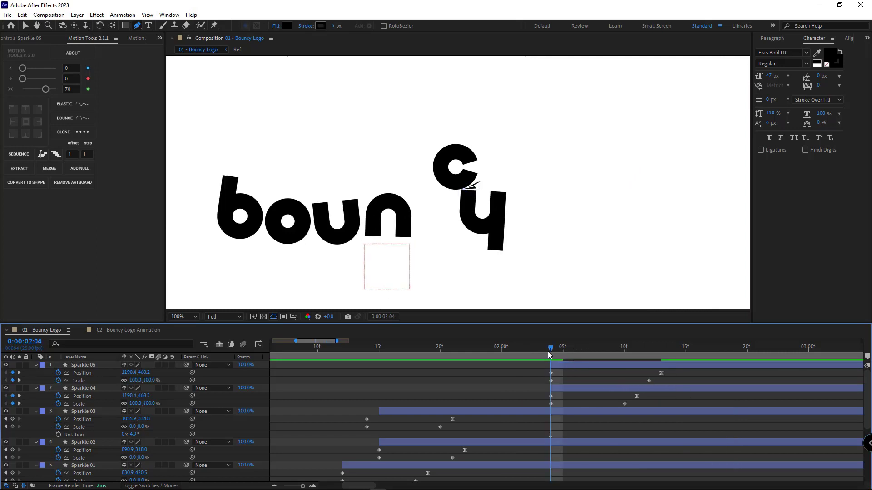
# Step: Preview the c and y collision sparkles from 0:00:01:24 onward
pyautogui.press('space')
pyautogui.click(490, 349)
pyautogui.press(',')
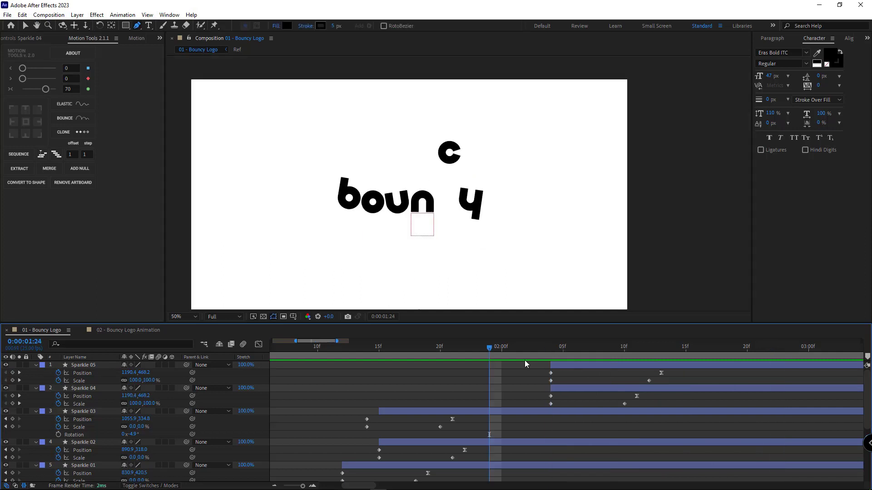
pyautogui.press('space')
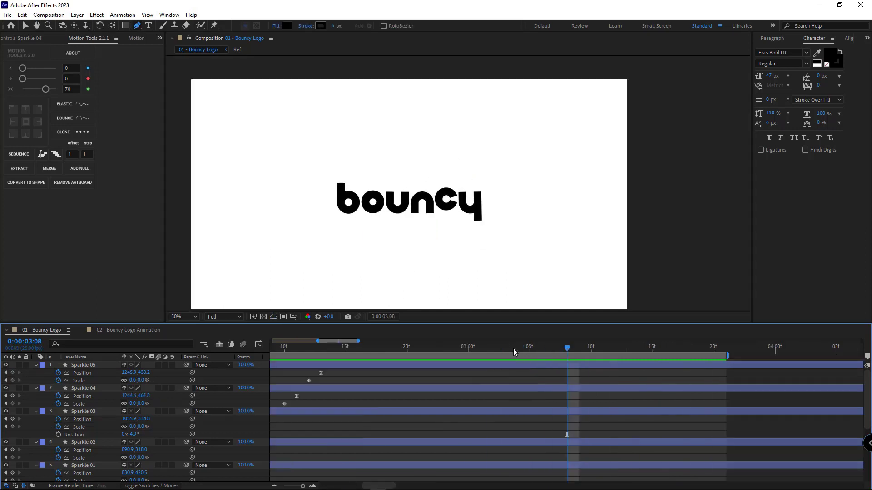
# Step: Duplicate the Sparkle 02 and Sparkle 03 layers and move both copies to the top of the layer stack
pyautogui.press('-')
pyautogui.moveTo(443, 345); pyautogui.dragTo(512, 363)
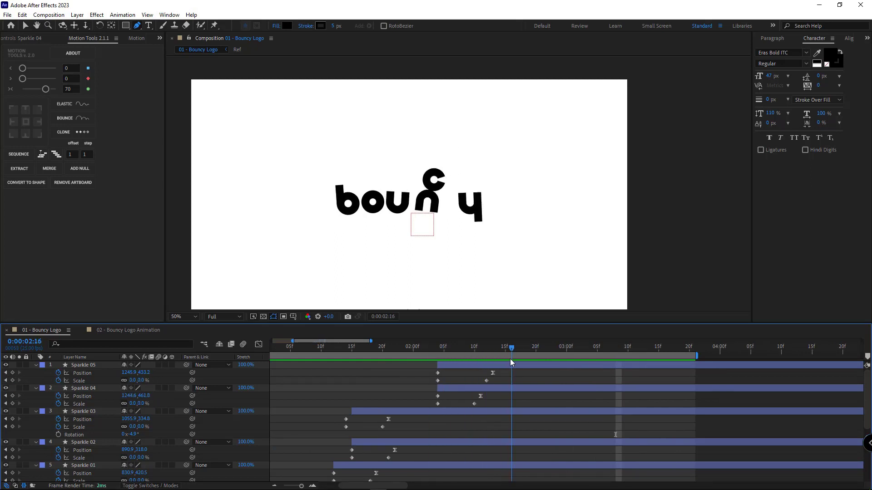
pyautogui.scroll(4, 401, 224)
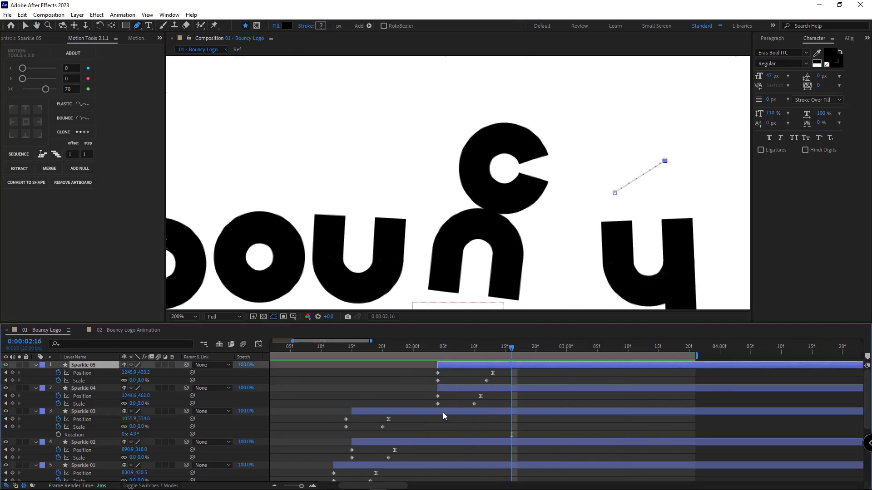
pyautogui.click(442, 413)
pyautogui.keyDown('ctrl'); pyautogui.click(433, 442); pyautogui.keyUp('ctrl')
pyautogui.hotkey('ctrl', 'd')
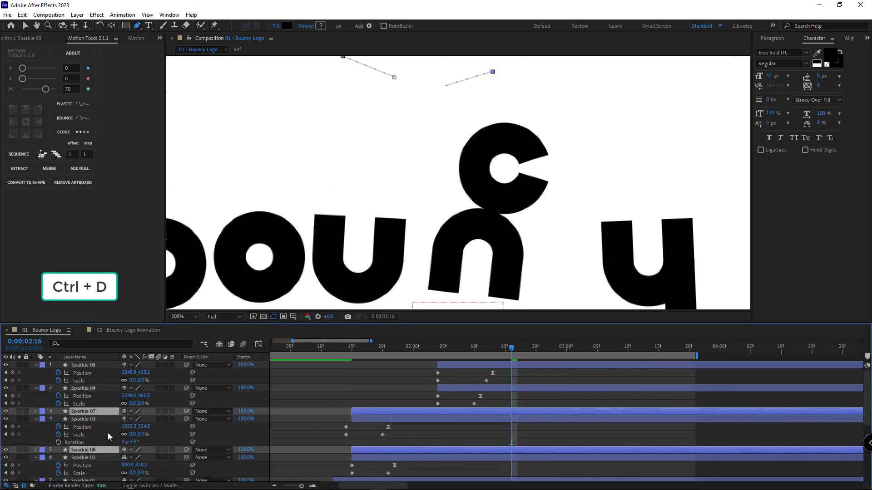
pyautogui.moveTo(80, 411); pyautogui.dragTo(307, 366)
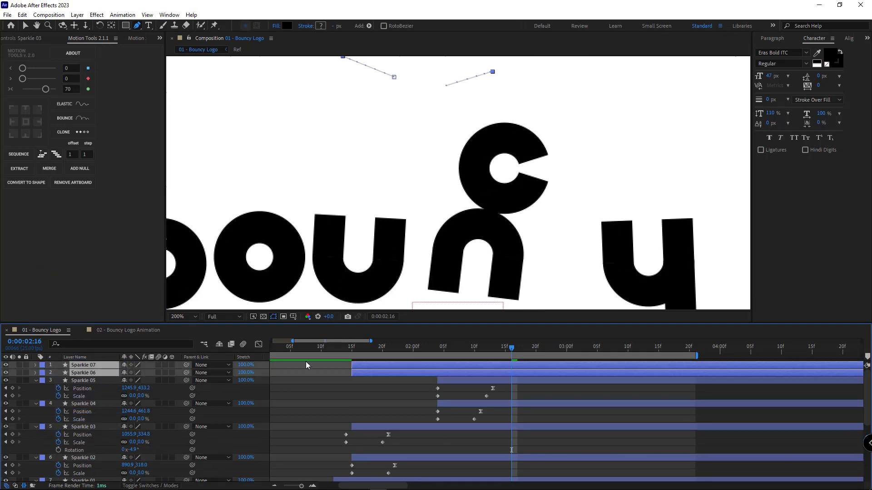
# Step: Parent the two sparkle copies to a new null and shift all three layers to start at 0:00:02:16
pyautogui.click(84, 169)
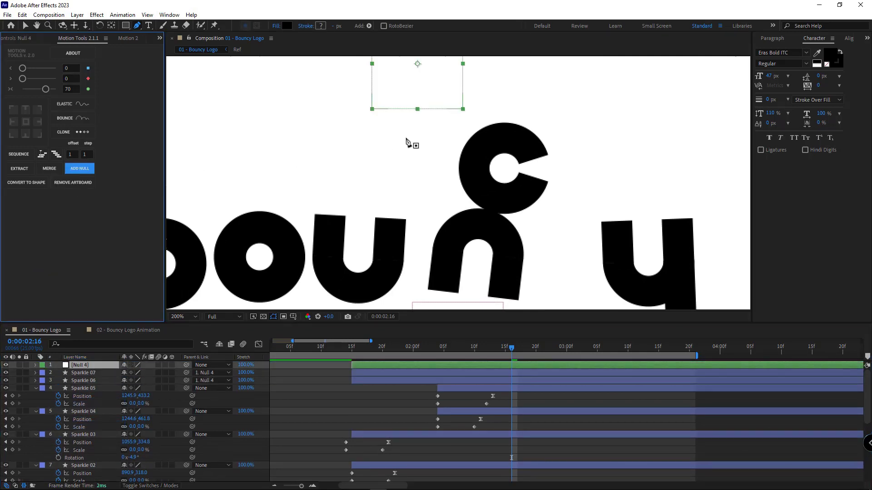
pyautogui.keyDown('shift'); pyautogui.click(422, 373); pyautogui.keyUp('shift')
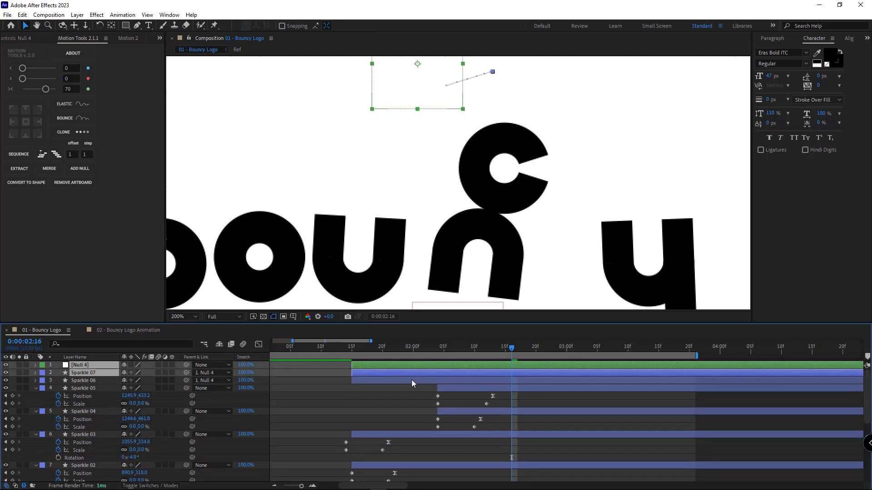
pyautogui.keyDown('shift'); pyautogui.click(411, 380); pyautogui.keyUp('shift')
pyautogui.moveTo(403, 370); pyautogui.dragTo(562, 371)
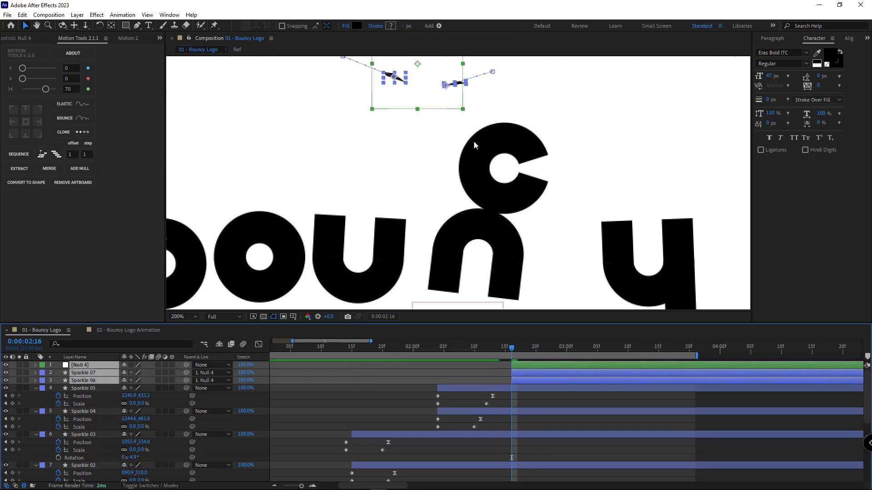
# Step: Move the null with both sparkles to where the c meets the n, and delete the null
pyautogui.moveTo(414, 89); pyautogui.dragTo(477, 221)
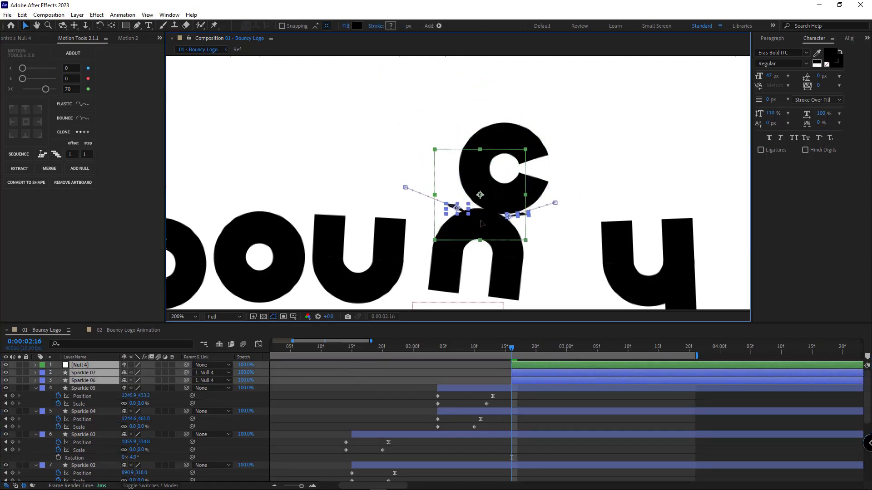
pyautogui.click(527, 364)
pyautogui.press('Delete')
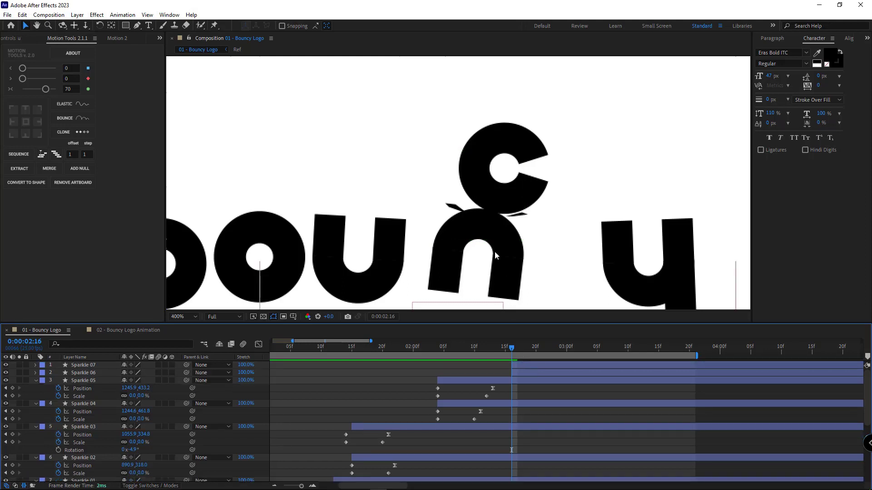
# Step: Move both of Sparkle 06's Position keyframes so the shard sits in the gap between c and n, and preview the animation
pyautogui.press('.')
pyautogui.click(442, 234)
pyautogui.press('u')
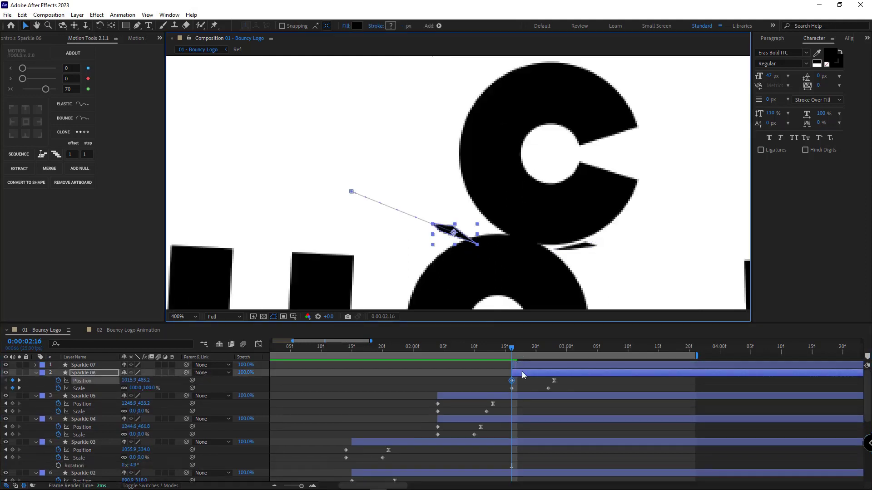
pyautogui.moveTo(568, 387); pyautogui.dragTo(507, 378)
pyautogui.moveTo(454, 233); pyautogui.dragTo(468, 217)
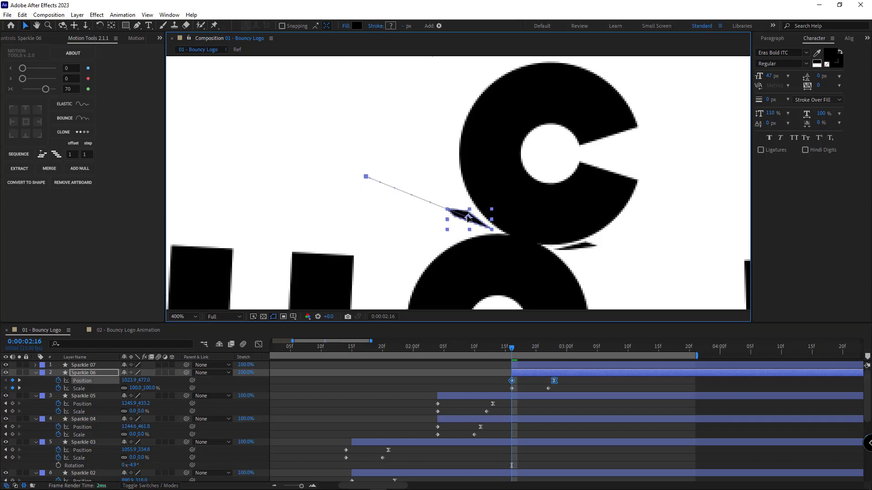
pyautogui.click(479, 384)
pyautogui.scroll(-6, 513, 224)
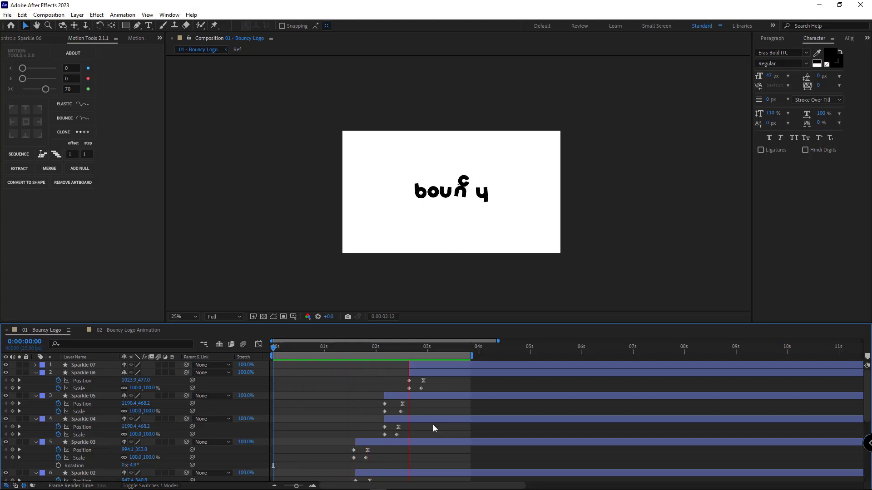
pyautogui.press('space')
# Step: At 0:00:02:16, swing the end of Sparkle 07's motion path over to the left side of the c
pyautogui.moveTo(402, 347); pyautogui.dragTo(419, 347)
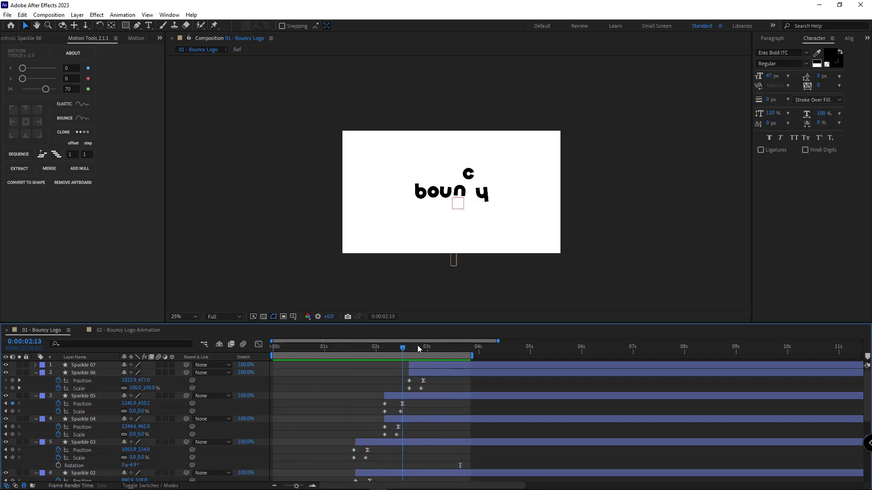
pyautogui.press('.')
pyautogui.press('.')
pyautogui.press('.')
pyautogui.press('.')
pyautogui.click(409, 350)
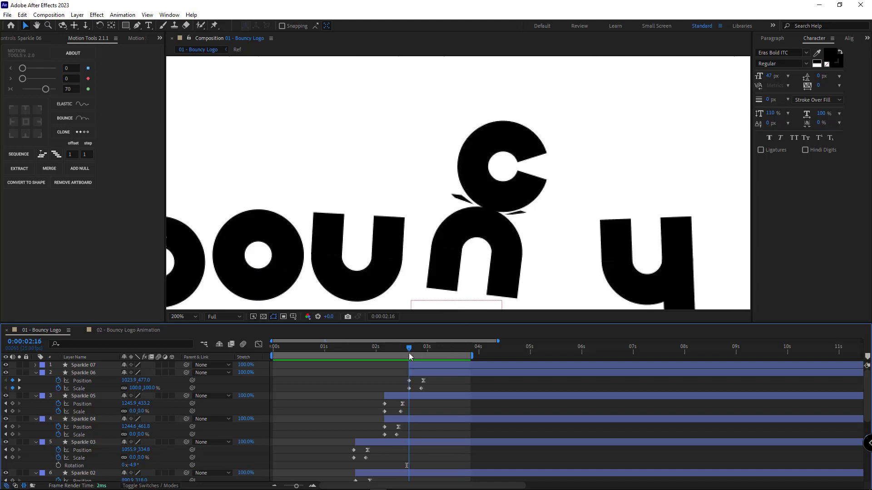
pyautogui.press('.')
pyautogui.click(593, 242)
pyautogui.moveTo(648, 218); pyautogui.dragTo(413, 171)
pyautogui.press('u')
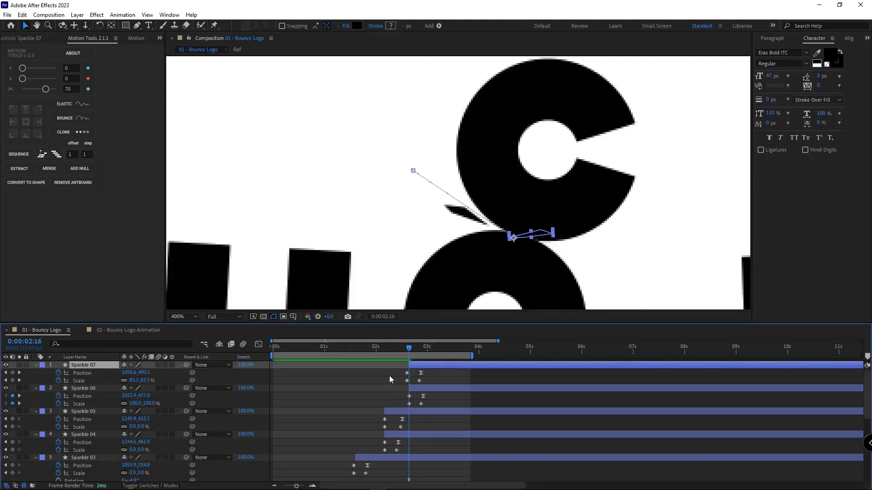
# Step: Move Sparkle 07's starting position into the gap left of the c–n contact and align its first keyframes to 0:00:02:16
pyautogui.press('=')
pyautogui.press('=')
pyautogui.click(459, 352)
pyautogui.moveTo(536, 253); pyautogui.dragTo(504, 225)
pyautogui.moveTo(460, 352); pyautogui.dragTo(468, 353)
pyautogui.hotkey('alt', 'pagedown')
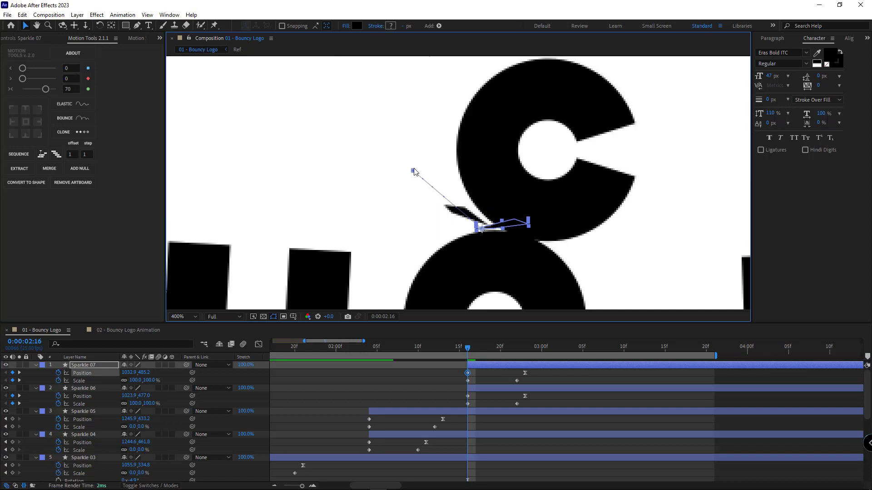
# Step: Lower the end of Sparkle 07's motion path and transform its shape points so the shard points outward to the left
pyautogui.moveTo(413, 171); pyautogui.dragTo(380, 218)
pyautogui.press('g')
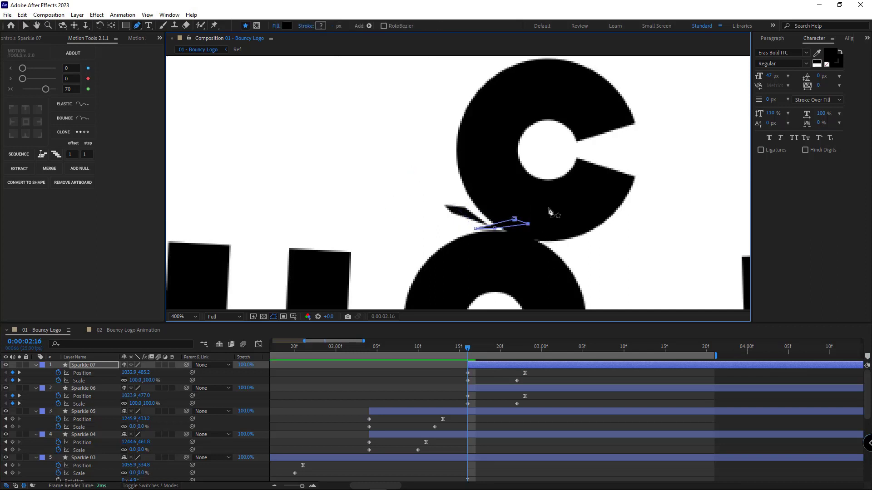
pyautogui.hotkey('ctrl', 't')
pyautogui.moveTo(514, 247); pyautogui.dragTo(473, 254)
# Step: Shift Sparkle 07 one frame earlier to 0:00:02:15, trim its in point to 0:00:02:16, and preview the result
pyautogui.click(557, 376)
pyautogui.moveTo(494, 370); pyautogui.dragTo(481, 370)
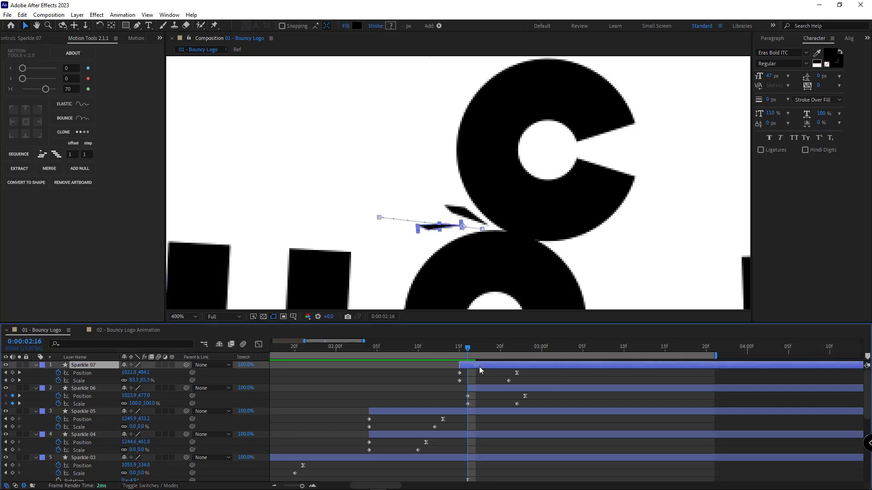
pyautogui.click(487, 378)
pyautogui.scroll(-3, 523, 243)
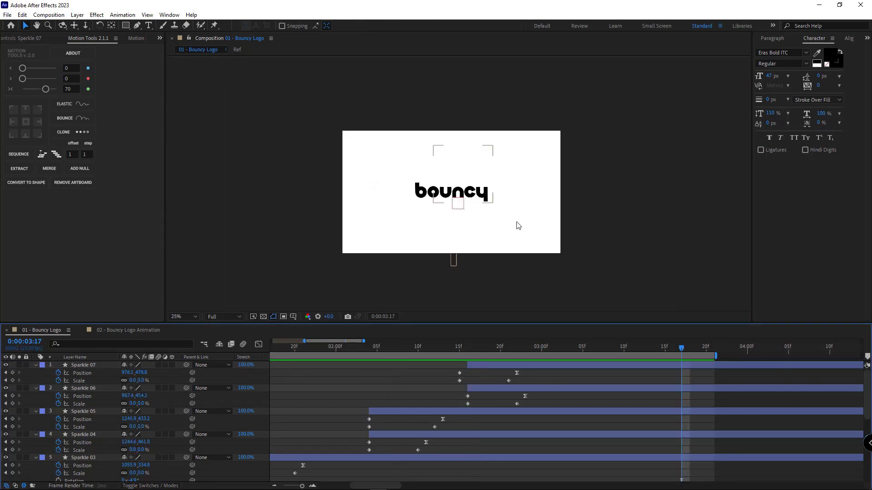
# Step: Add Position keyframes to the y, c, n, o and b layers and place them at 0:00:04:03
pyautogui.scroll(-4, 431, 398)
pyautogui.moveTo(284, 350); pyautogui.dragTo(203, 354)
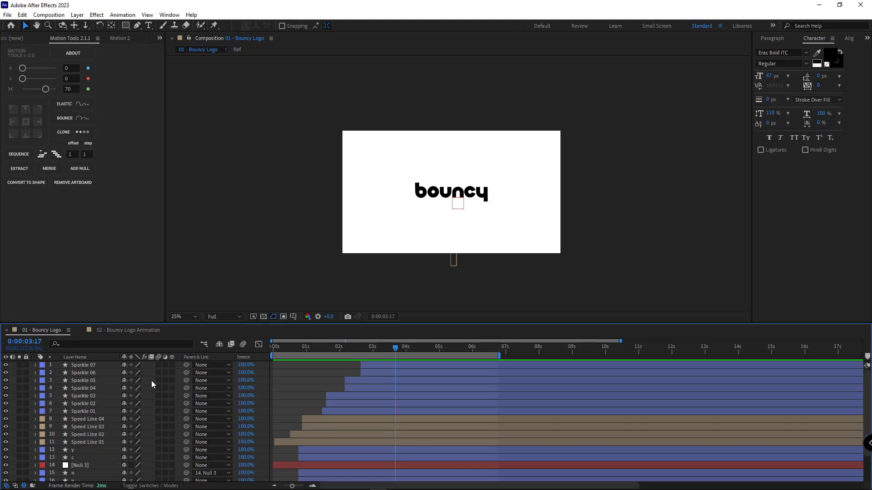
pyautogui.scroll(-3, 197, 412)
pyautogui.moveTo(113, 460); pyautogui.dragTo(85, 420)
pyautogui.press('/')
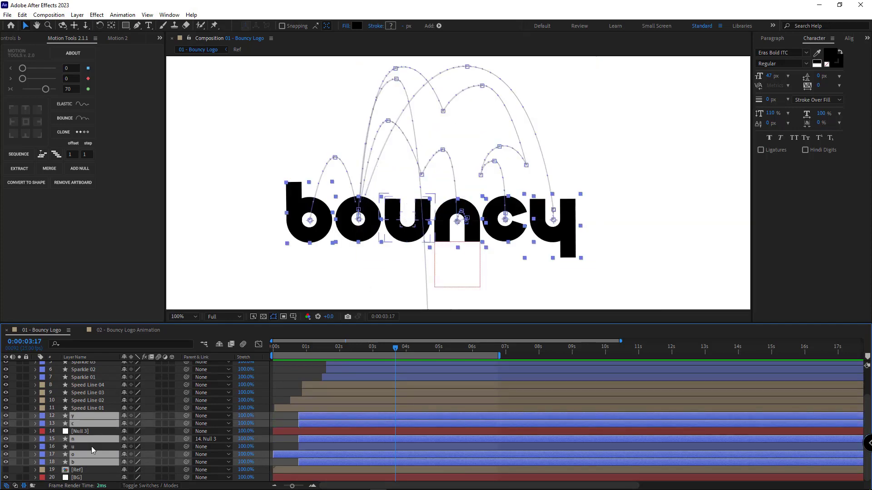
pyautogui.press('p')
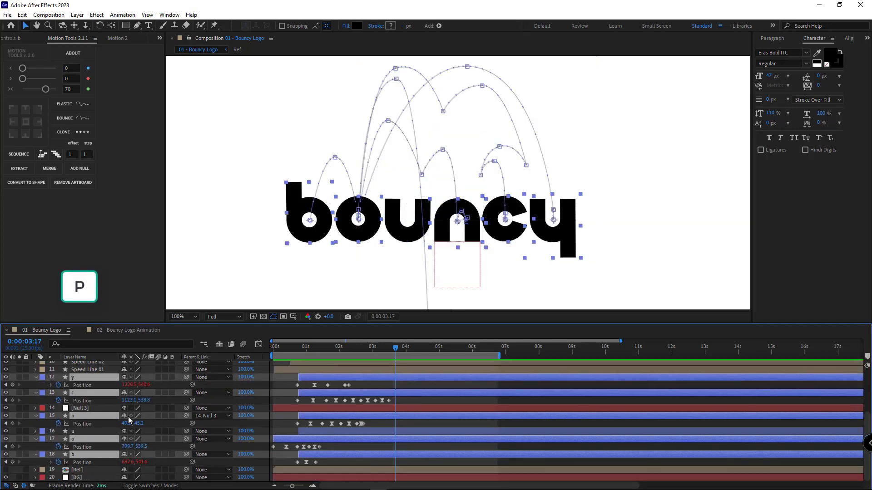
pyautogui.click(13, 400)
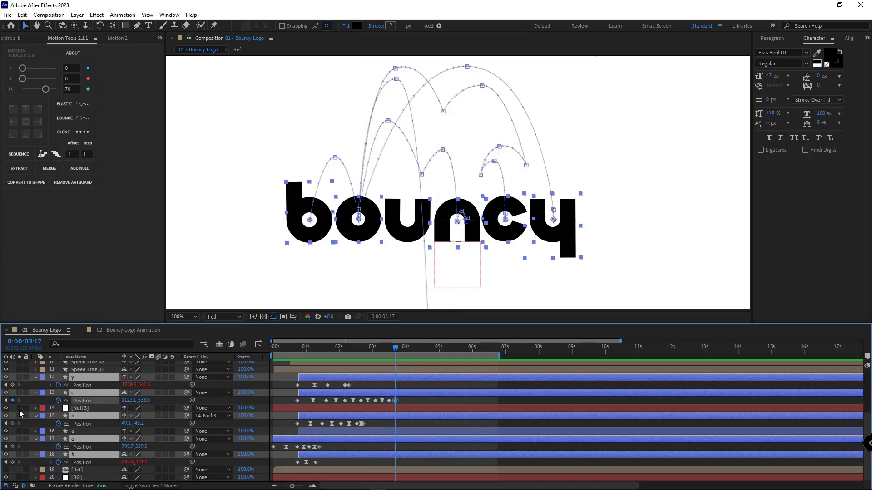
pyautogui.click(410, 355)
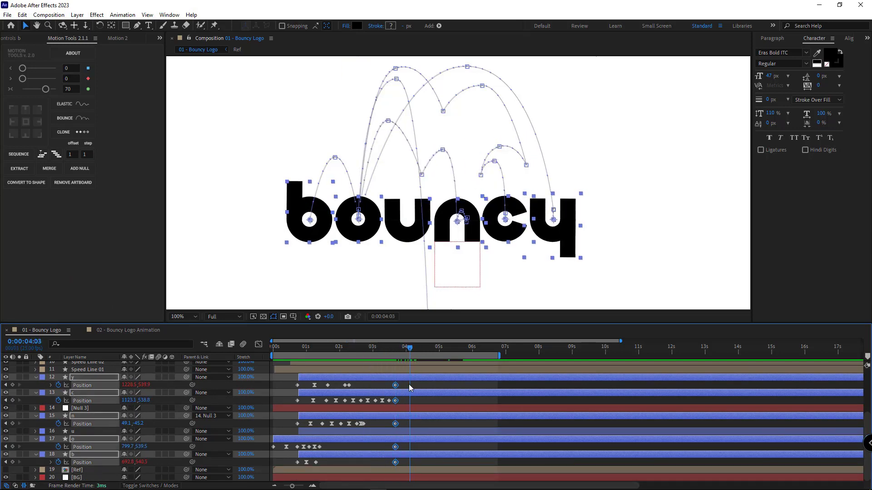
pyautogui.moveTo(395, 386); pyautogui.dragTo(411, 386)
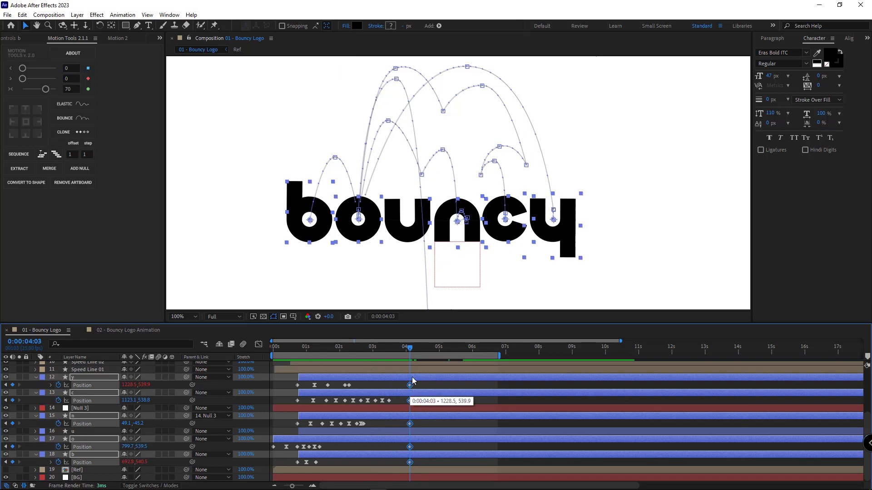
# Step: At 0:00:04:13, spread the n, c and y rightward to X positions 68.6, 1157.4 and 1288.6
pyautogui.hotkey('shift', 'pagedown')
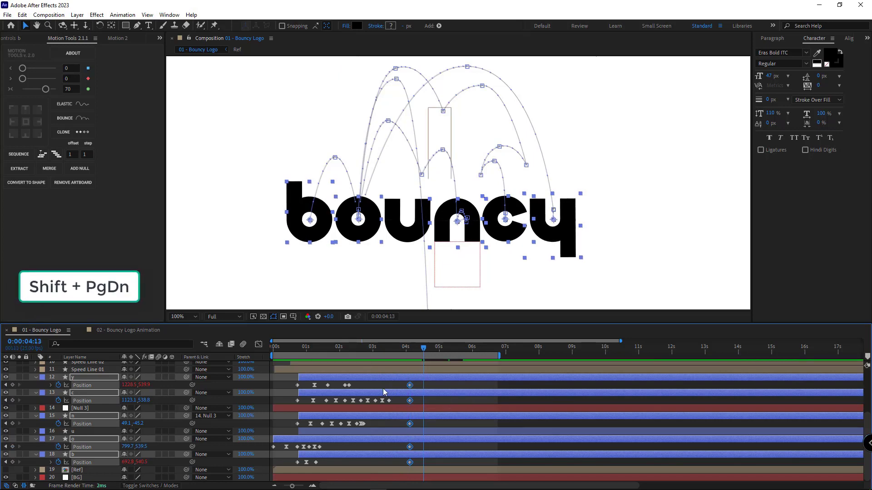
pyautogui.click(398, 380)
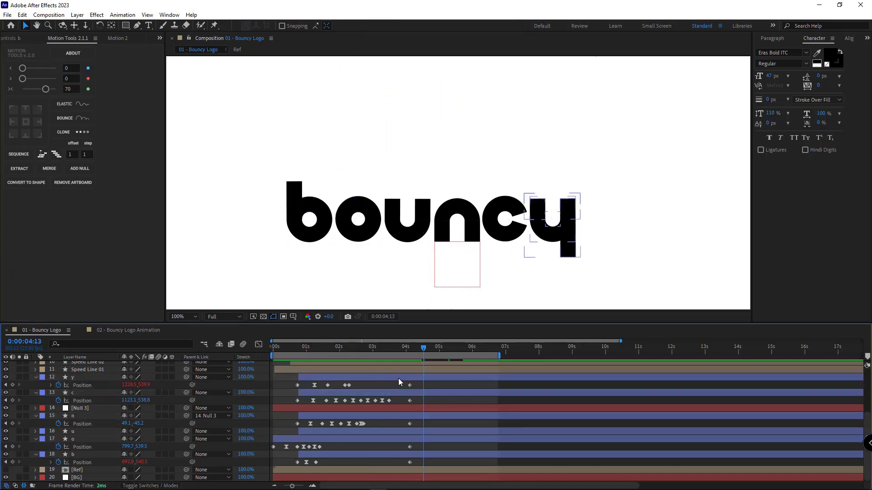
pyautogui.keyDown('ctrl'); pyautogui.click(417, 393); pyautogui.keyUp('ctrl')
pyautogui.keyDown('ctrl'); pyautogui.click(422, 416); pyautogui.keyUp('ctrl')
pyautogui.moveTo(127, 424); pyautogui.dragTo(216, 430)
pyautogui.click(446, 400)
pyautogui.click(445, 394)
pyautogui.moveTo(129, 402); pyautogui.dragTo(197, 401)
pyautogui.click(412, 378)
pyautogui.moveTo(130, 386); pyautogui.dragTo(486, 402)
# Step: Apply Easy Ease to the five letters' Position keyframes at 0:00:04:03
pyautogui.moveTo(427, 391); pyautogui.dragTo(409, 461)
pyautogui.rightClick(410, 462)
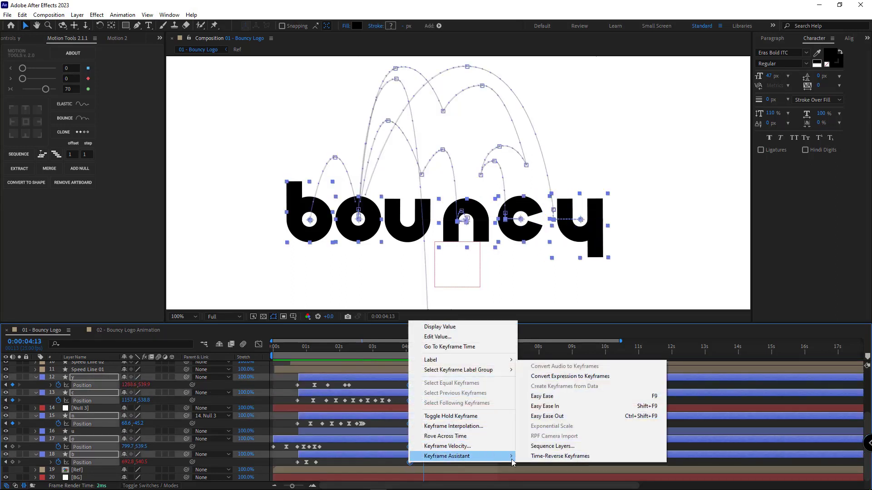
pyautogui.click(542, 395)
# Step: At 0:00:04:13, shift the o to X 785.2 and the b to about X 656, and set all five keyframes' easing to 80
pyautogui.click(401, 453)
pyautogui.moveTo(403, 444); pyautogui.dragTo(415, 465)
pyautogui.moveTo(130, 462); pyautogui.dragTo(62, 468)
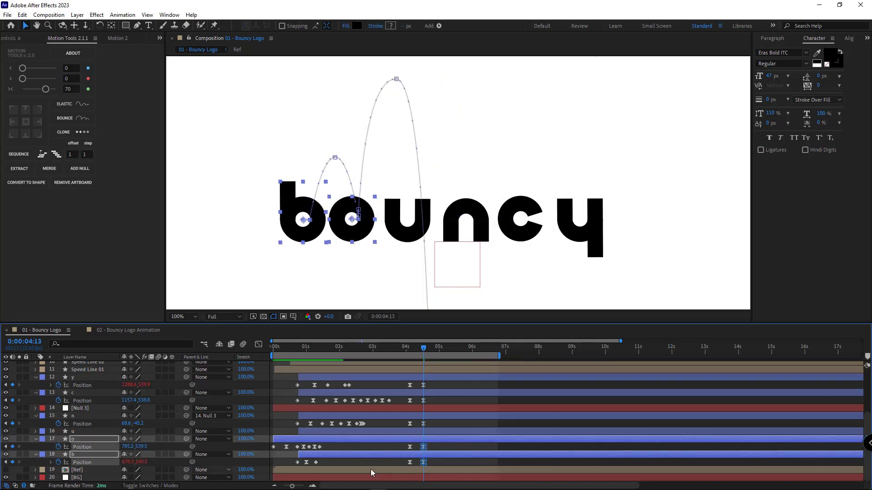
pyautogui.click(387, 465)
pyautogui.click(389, 456)
pyautogui.moveTo(125, 462); pyautogui.dragTo(32, 468)
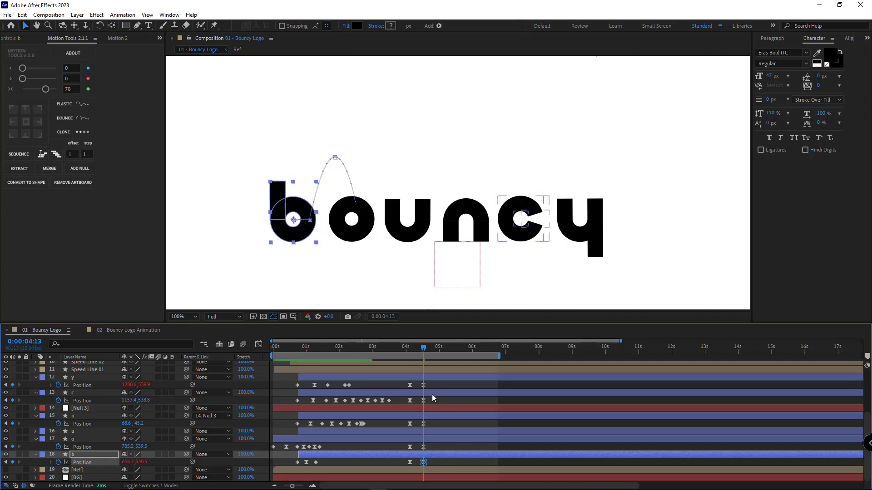
pyautogui.moveTo(429, 382); pyautogui.dragTo(418, 465)
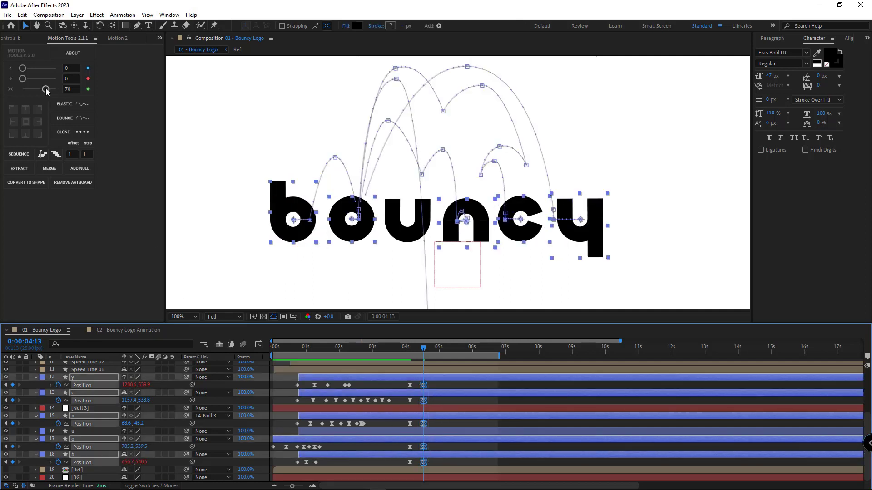
pyautogui.moveTo(47, 89); pyautogui.dragTo(49, 90)
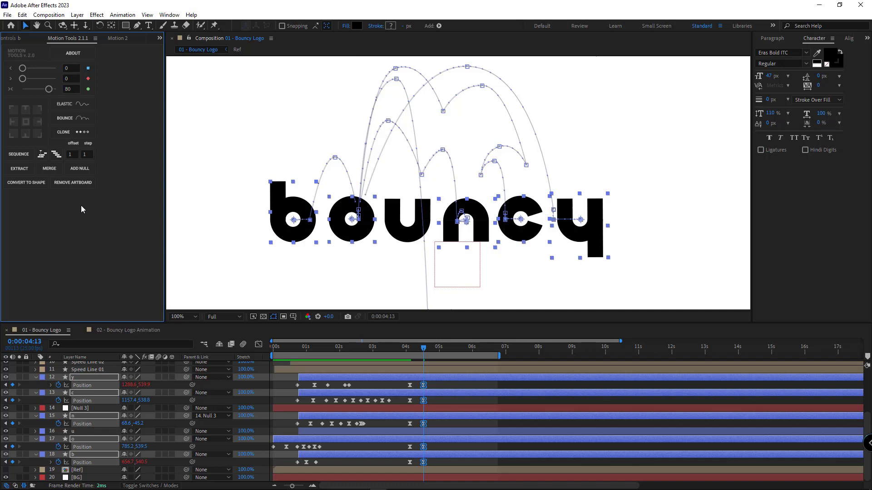
# Step: At 0:00:04:20, move the y and the c onto the u and make their new Position keyframes linear
pyautogui.press('pagedown')
pyautogui.press('pagedown')
pyautogui.press('pagedown')
pyautogui.press('pagedown')
pyautogui.press('pagedown')
pyautogui.press('pagedown')
pyautogui.press('pagedown')
pyautogui.click(470, 385)
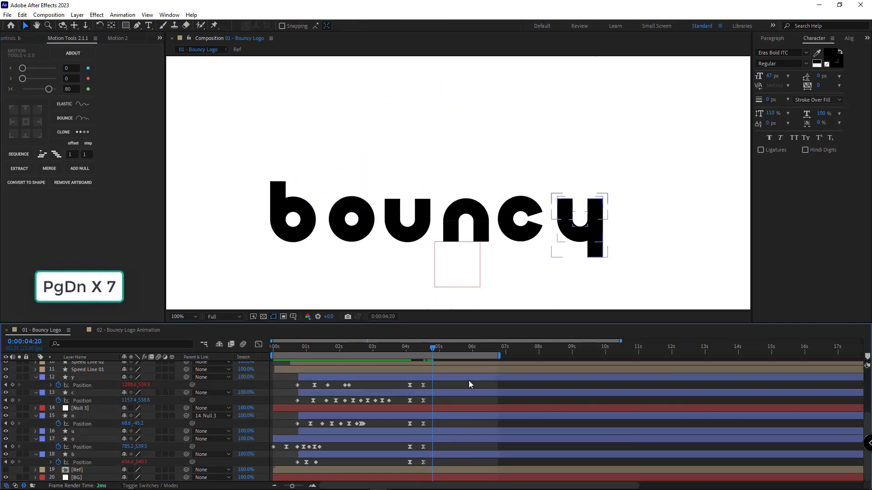
pyautogui.moveTo(592, 229); pyautogui.dragTo(420, 229)
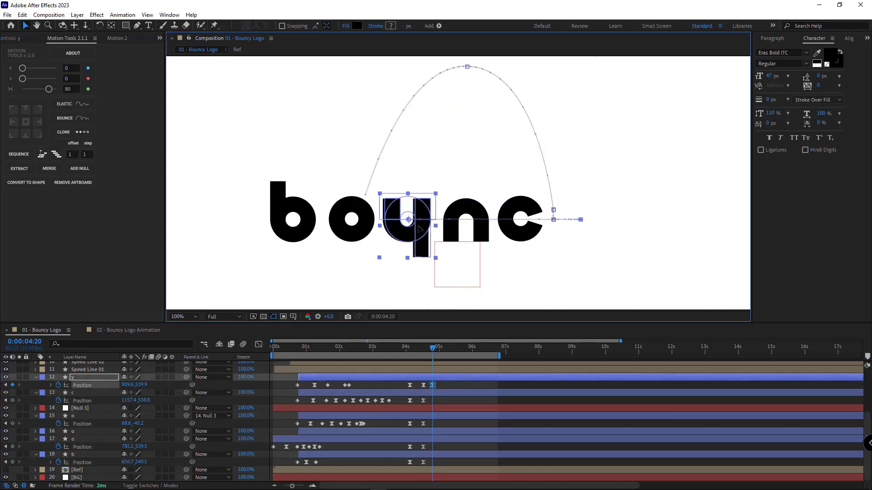
pyautogui.click(457, 394)
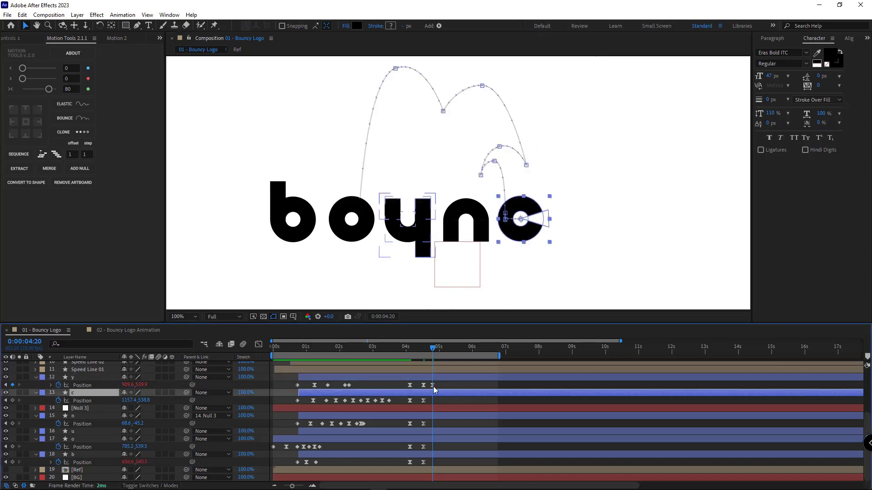
pyautogui.moveTo(522, 227); pyautogui.dragTo(418, 234)
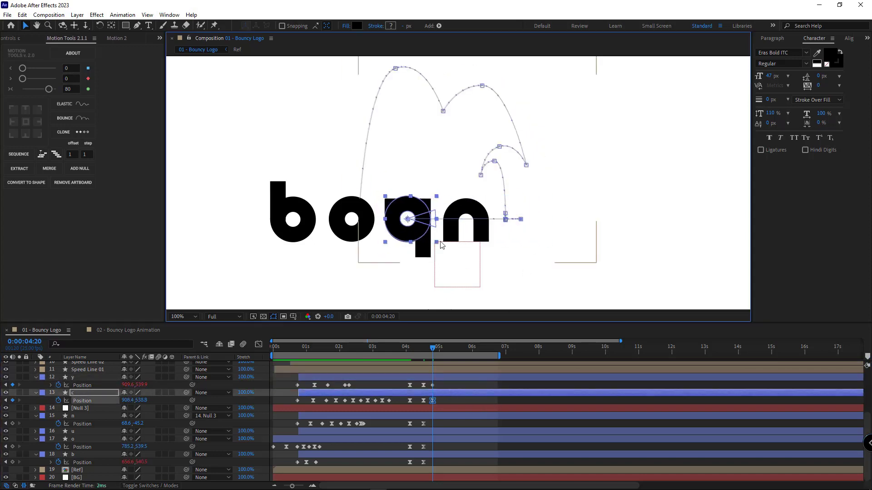
pyautogui.press('Left')
pyautogui.keyDown('ctrl'); pyautogui.click(433, 402); pyautogui.keyUp('ctrl')
# Step: Stack the n, o and b onto the u at 0:00:04:20 and convert their new Position keyframes to linear
pyautogui.click(438, 415)
pyautogui.moveTo(478, 234); pyautogui.dragTo(419, 235)
pyautogui.keyDown('ctrl'); pyautogui.click(433, 424); pyautogui.keyUp('ctrl')
pyautogui.click(439, 439)
pyautogui.moveTo(362, 231); pyautogui.dragTo(418, 231)
pyautogui.keyDown('ctrl'); pyautogui.click(433, 447); pyautogui.keyUp('ctrl')
pyautogui.click(439, 455)
pyautogui.moveTo(294, 239); pyautogui.dragTo(410, 239)
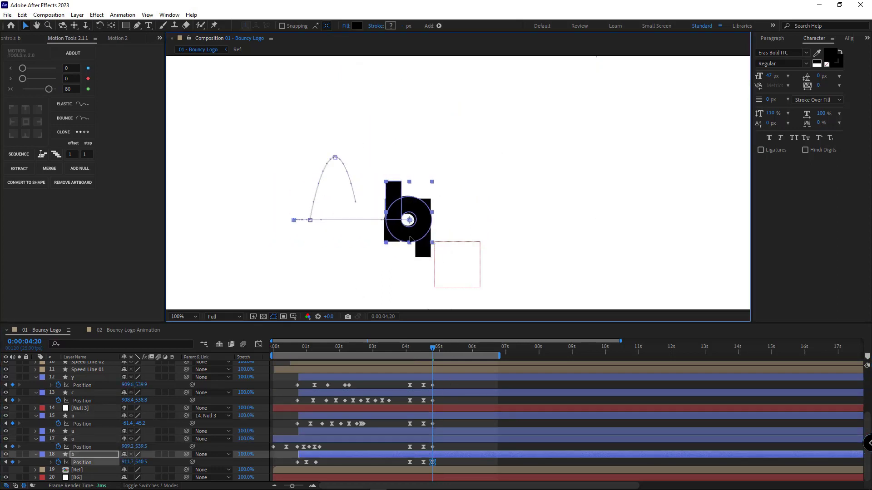
pyautogui.press('Left')
pyautogui.press('Left')
pyautogui.keyDown('ctrl'); pyautogui.click(433, 463); pyautogui.keyUp('ctrl')
# Step: Stagger the spread-and-collapse keyframes by delaying the c one frame, the b two frames and the y three frames
pyautogui.click(445, 450)
pyautogui.scroll(2, 427, 418)
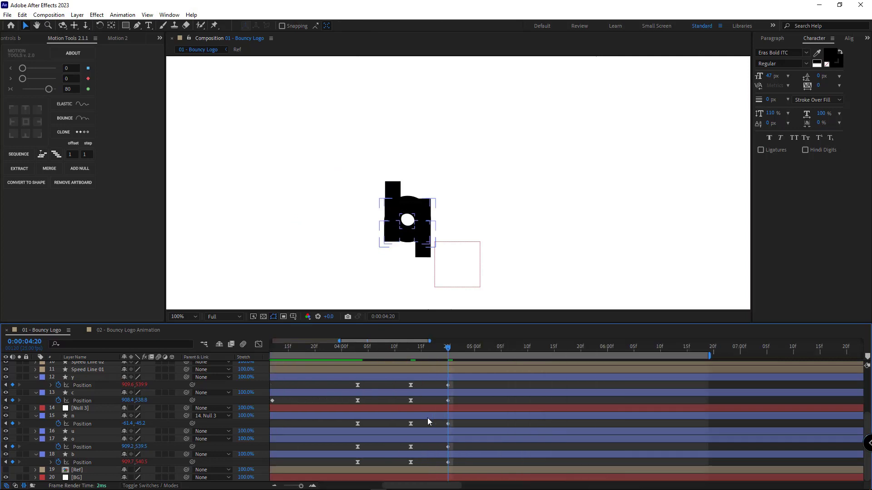
pyautogui.press('j')
pyautogui.press('j')
pyautogui.moveTo(457, 398); pyautogui.dragTo(365, 401)
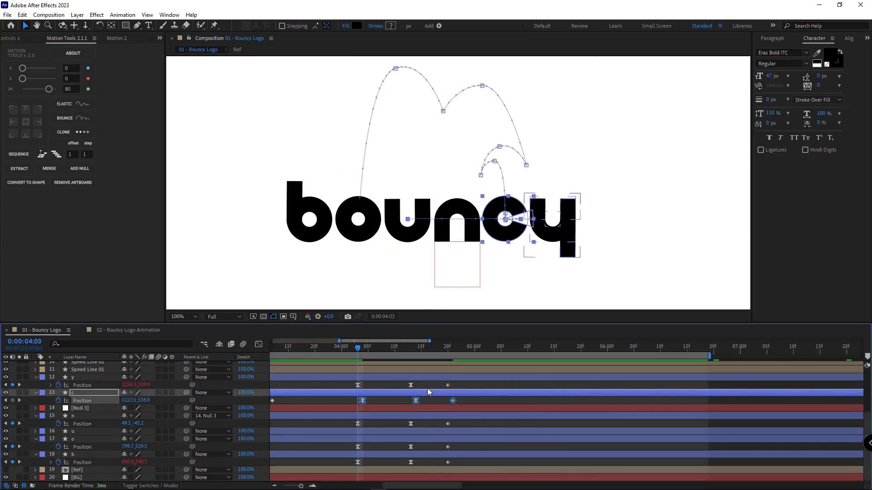
pyautogui.moveTo(454, 385); pyautogui.dragTo(377, 390)
pyautogui.moveTo(465, 444); pyautogui.dragTo(339, 454)
pyautogui.moveTo(453, 464); pyautogui.dragTo(368, 463)
pyautogui.click(381, 464)
# Step: Align the last Position keyframes of the n, o, b and y with the c's at 0:00:04:21 and preview the collapse
pyautogui.press('-')
pyautogui.press('-')
pyautogui.moveTo(413, 348); pyautogui.dragTo(473, 349)
pyautogui.scroll(2, 429, 418)
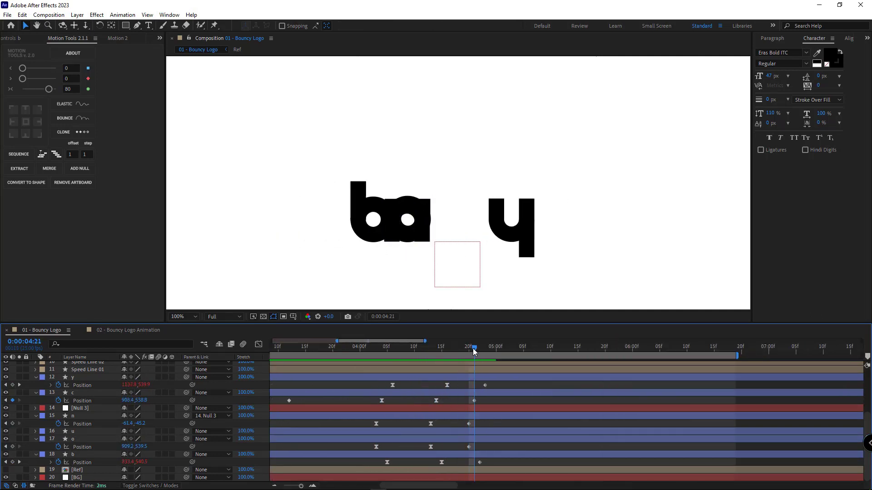
pyautogui.moveTo(469, 425); pyautogui.dragTo(475, 462)
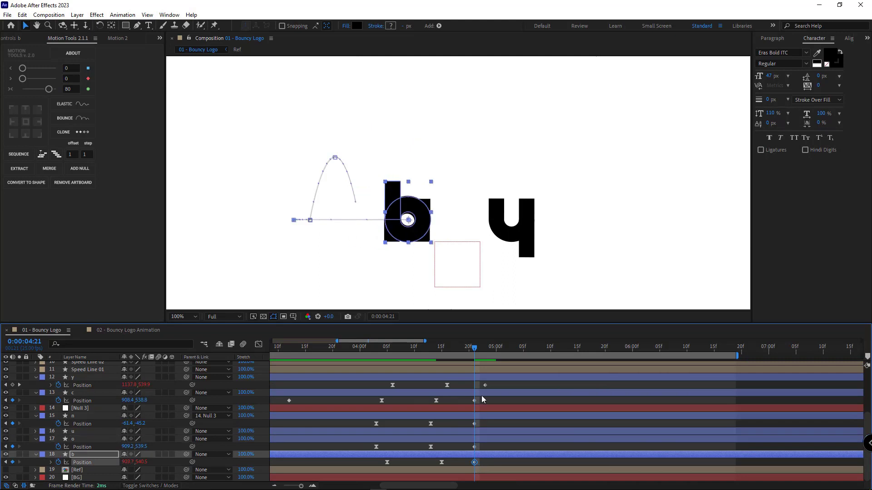
pyautogui.moveTo(485, 385); pyautogui.dragTo(474, 388)
pyautogui.scroll(-1, 459, 248)
pyautogui.click(427, 385)
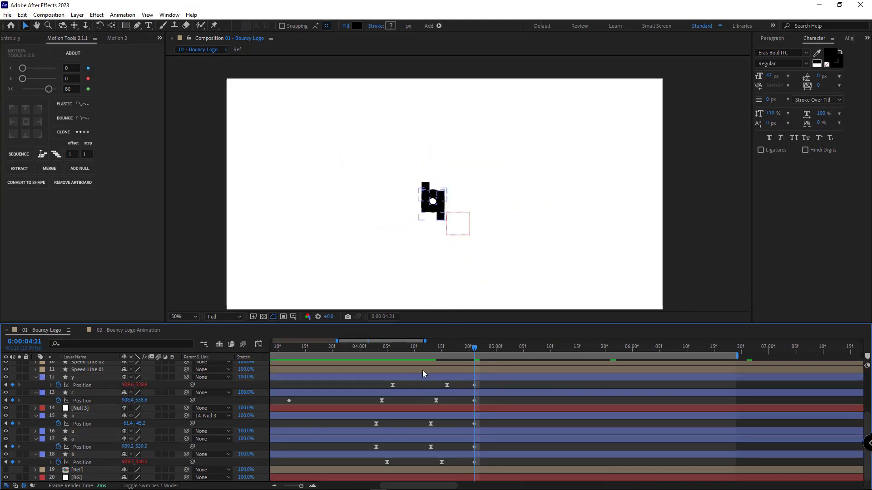
pyautogui.moveTo(366, 350); pyautogui.dragTo(473, 362)
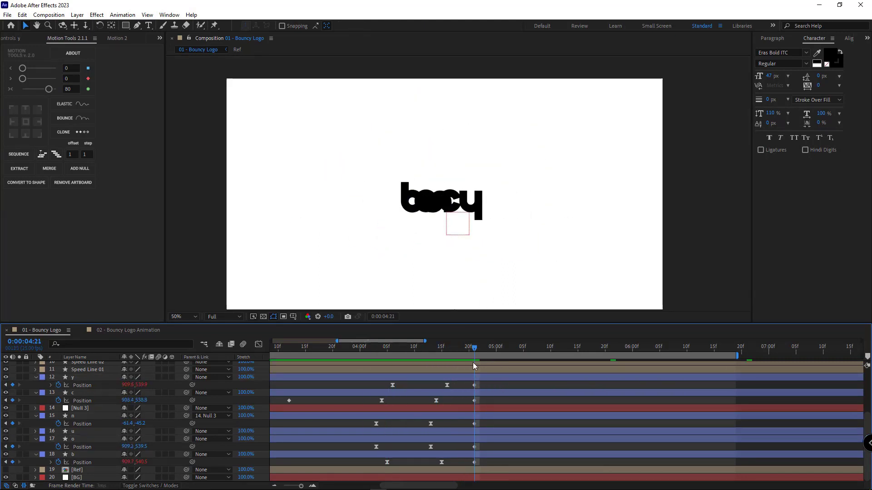
# Step: Trim the letter layers and Null 3 to end at 0:00:04:21, extending only the u layer to about 0:00:07:06
pyautogui.click(480, 378)
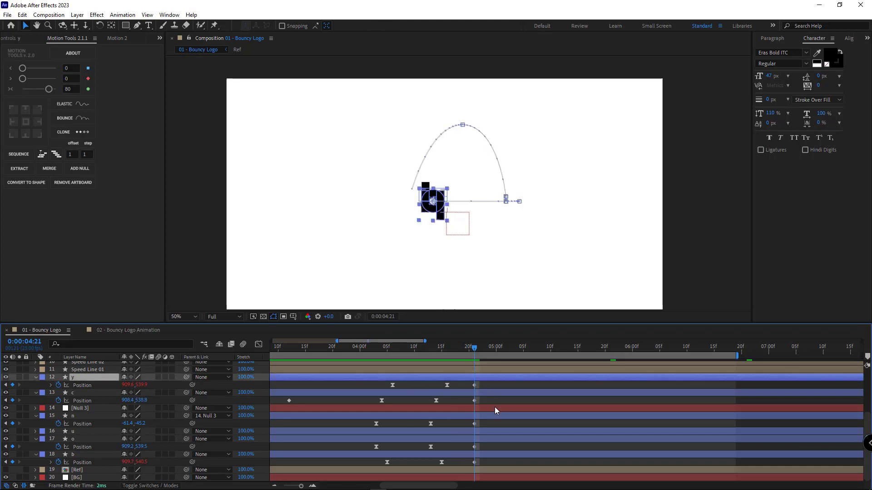
pyautogui.keyDown('shift'); pyautogui.click(486, 455); pyautogui.keyUp('shift')
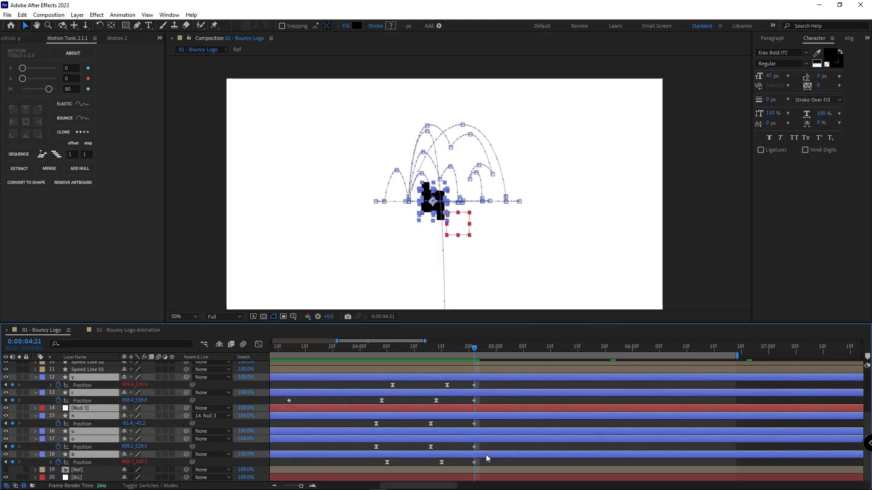
pyautogui.hotkey('alt', ']')
pyautogui.click(481, 428)
pyautogui.scroll(3, 481, 428)
pyautogui.scroll(-5, 481, 427)
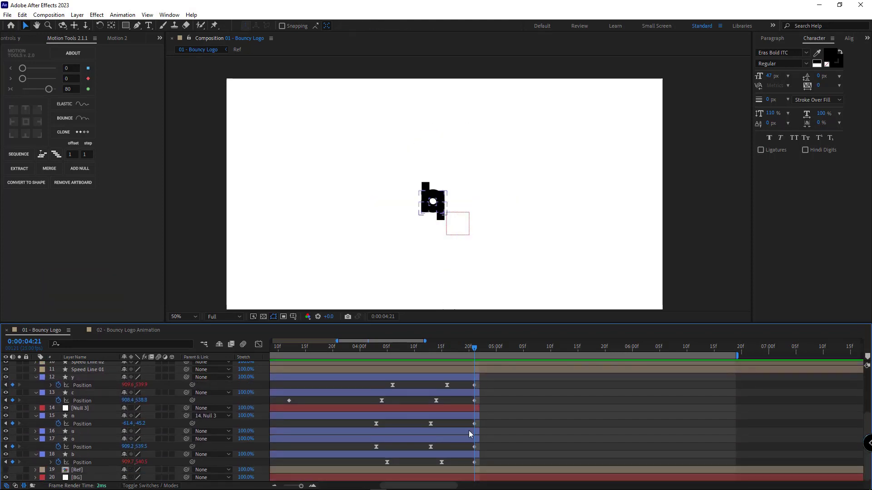
pyautogui.click(97, 432)
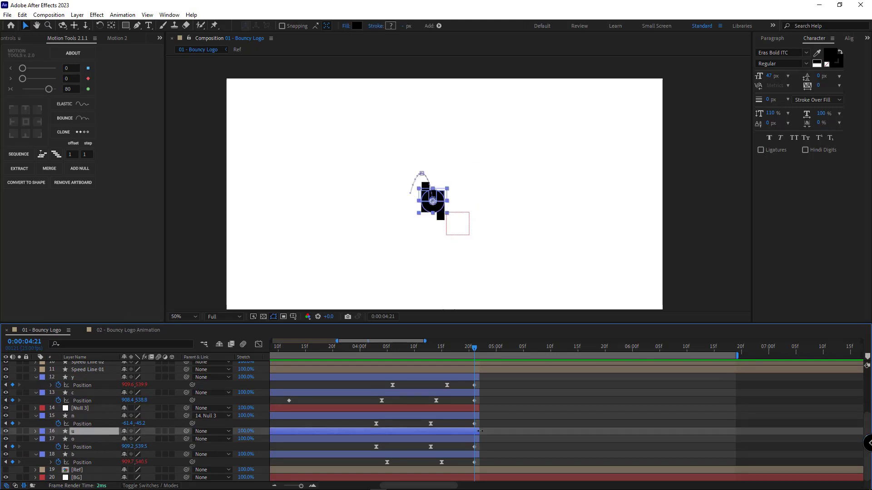
pyautogui.moveTo(480, 431); pyautogui.dragTo(801, 421)
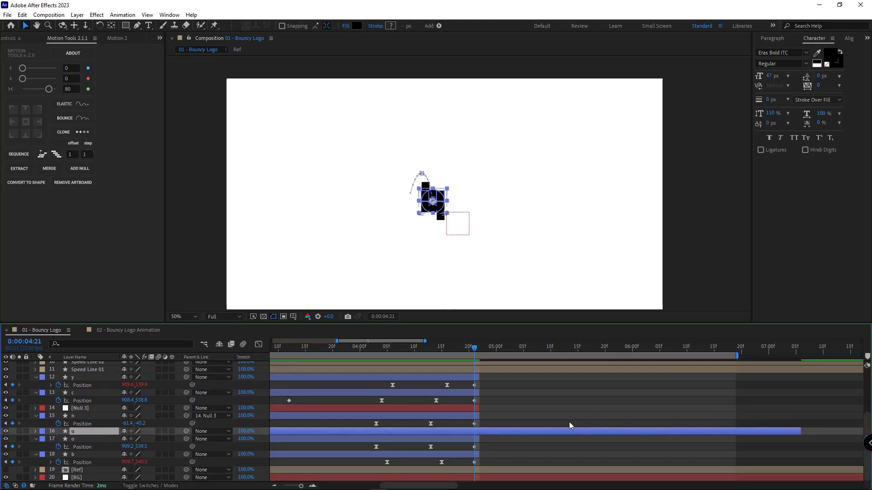
# Step: Add a Position keyframe to the u at 0:00:04:21 and raise the letter near the top of the frame at 0:00:05:06
pyautogui.press('p')
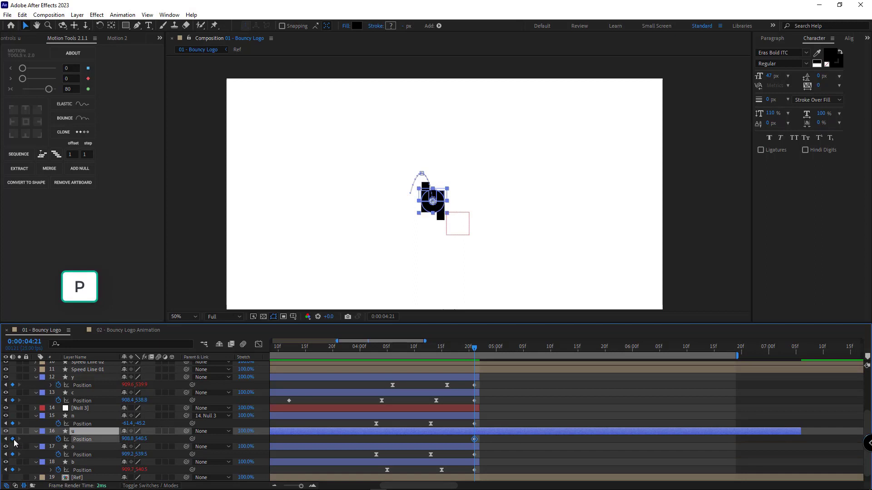
pyautogui.hotkey('shift', 'pagedown')
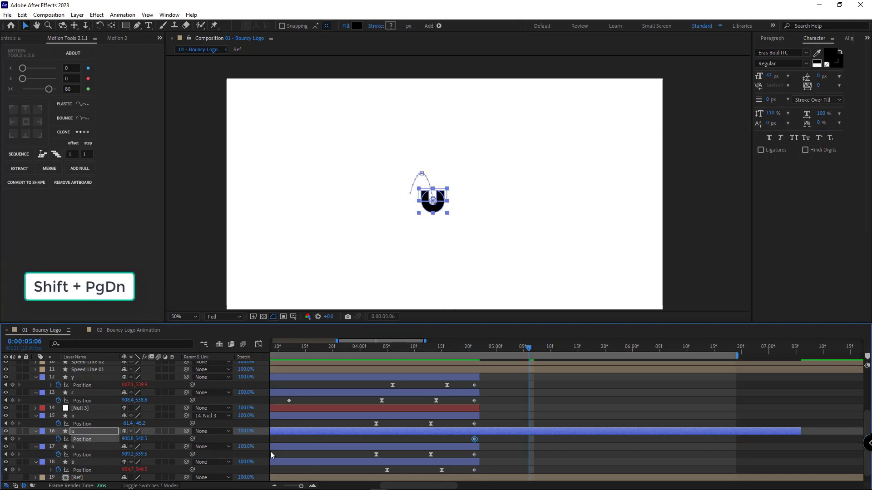
pyautogui.moveTo(433, 200); pyautogui.dragTo(433, 106)
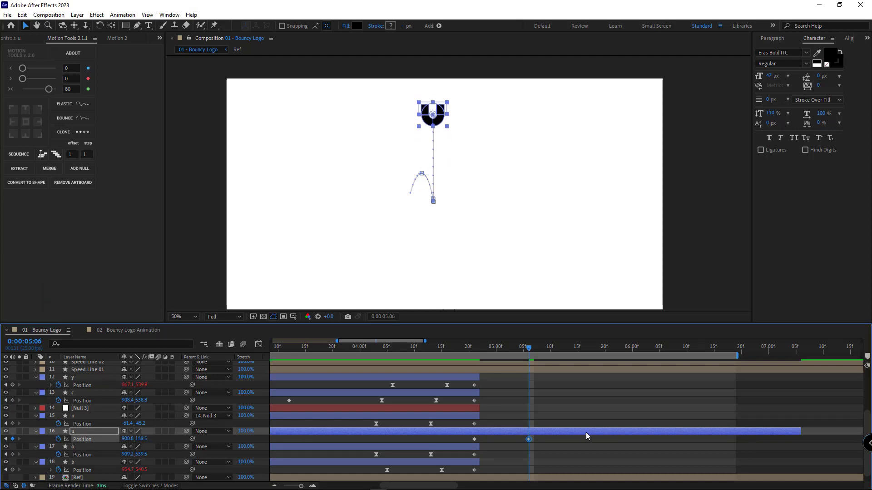
# Step: At 0:00:05:16, drop the u straight down below the frame to a Y position of 1148.5
pyautogui.hotkey('shift', 'pagedown')
pyautogui.moveTo(142, 439); pyautogui.dragTo(563, 439)
pyautogui.moveTo(466, 249); pyautogui.dragTo(467, 190)
pyautogui.moveTo(143, 440); pyautogui.dragTo(169, 439)
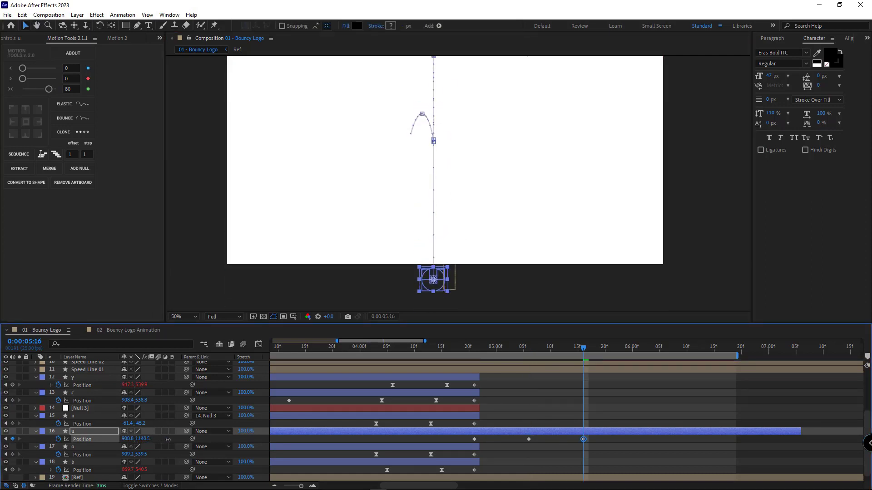
pyautogui.click(475, 201)
pyautogui.moveTo(476, 204); pyautogui.dragTo(487, 256)
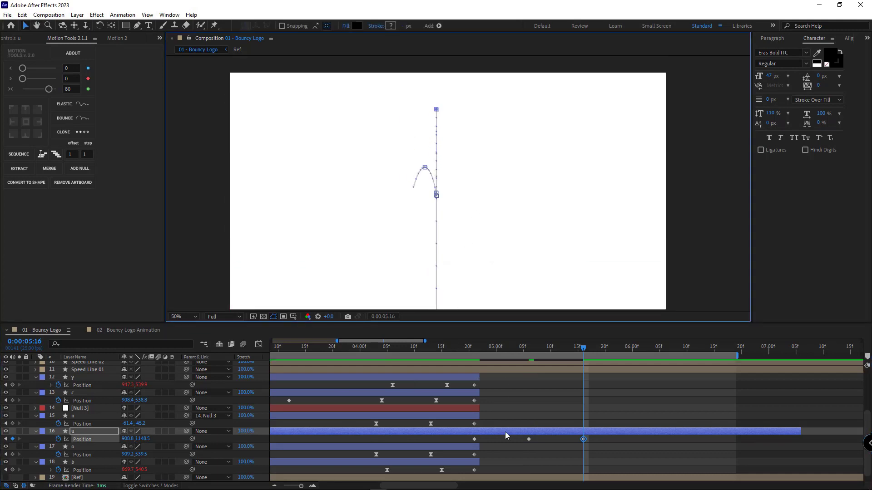
# Step: Ease the u's peak Position keyframe at 0:00:05:06 at 80%, enter 100 for its incoming velocity, and preview the jump
pyautogui.click(529, 439)
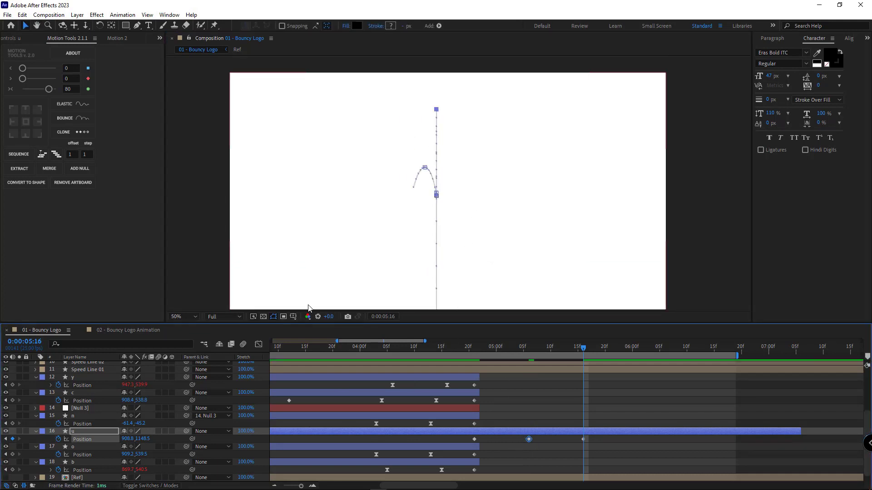
pyautogui.click(49, 90)
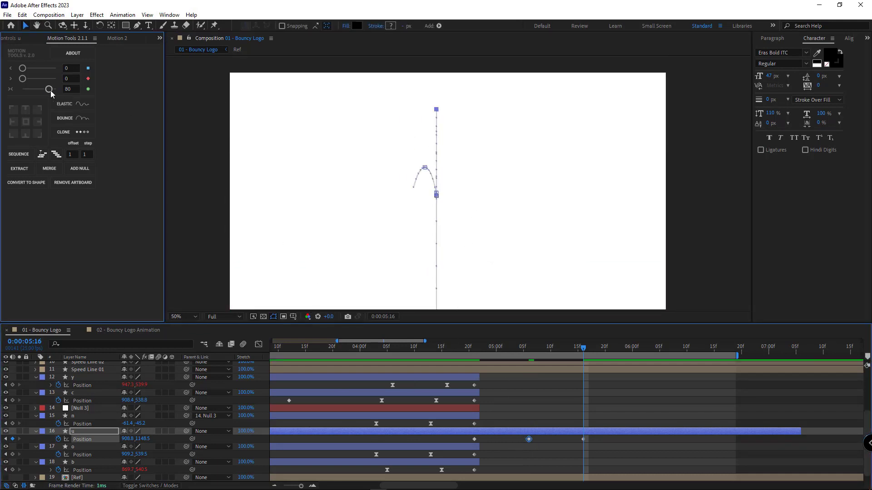
pyautogui.rightClick(531, 439)
pyautogui.click(545, 429)
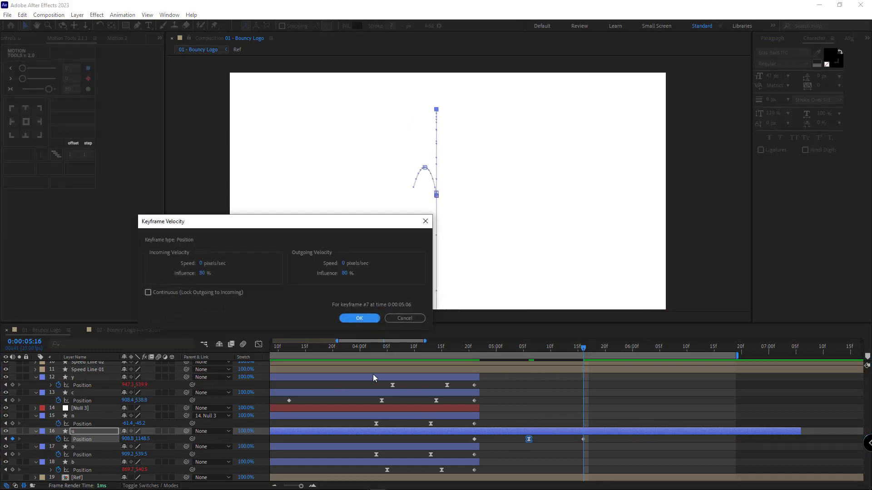
pyautogui.click(201, 264)
pyautogui.write('100')
pyautogui.press('Return')
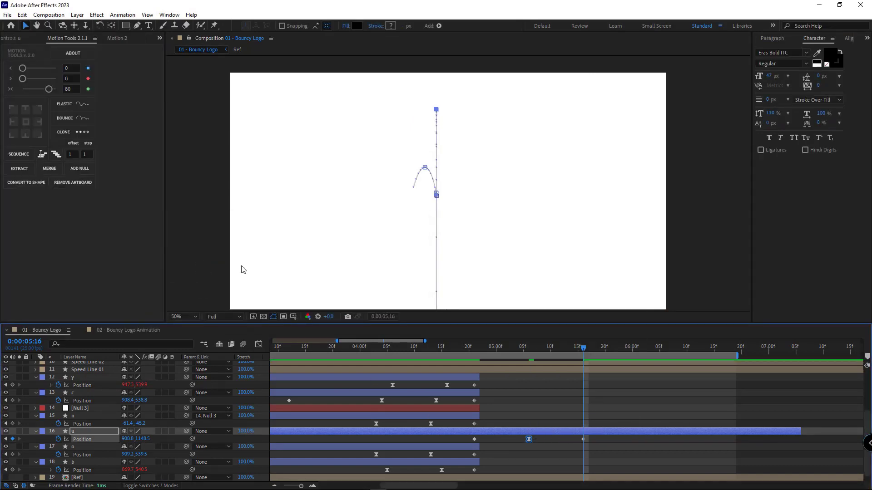
pyautogui.moveTo(440, 354); pyautogui.dragTo(371, 354)
pyautogui.press('space')
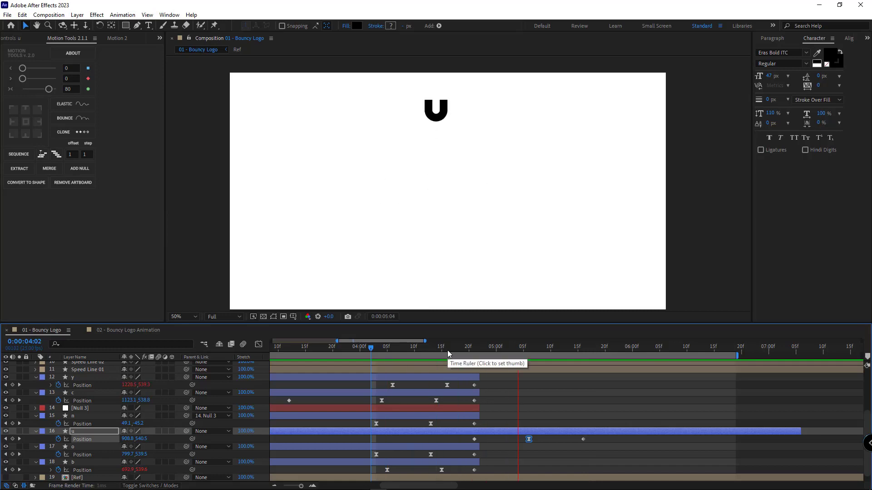
pyautogui.press('space')
# Step: Raise the easing of the u's peak Position keyframe to 100 and preview the launch and drop
pyautogui.moveTo(542, 437); pyautogui.dragTo(511, 448)
pyautogui.moveTo(49, 89); pyautogui.dragTo(68, 93)
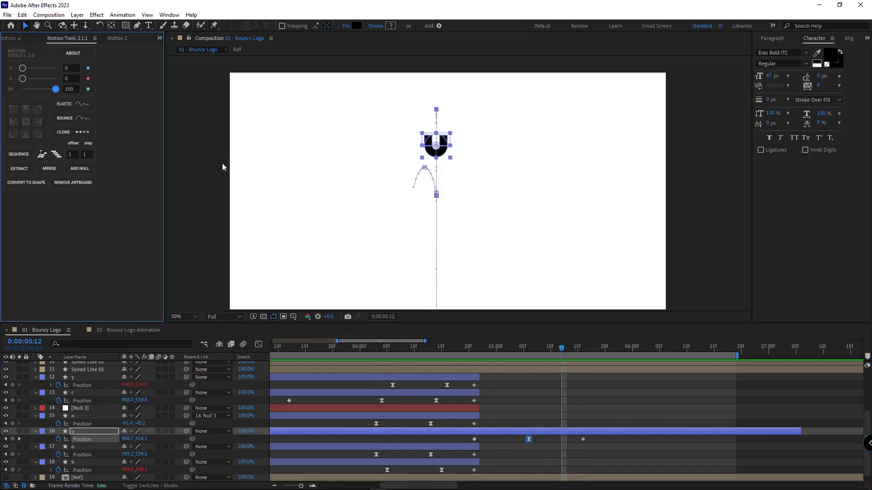
pyautogui.click(491, 383)
pyautogui.moveTo(459, 351); pyautogui.dragTo(419, 349)
pyautogui.press('space')
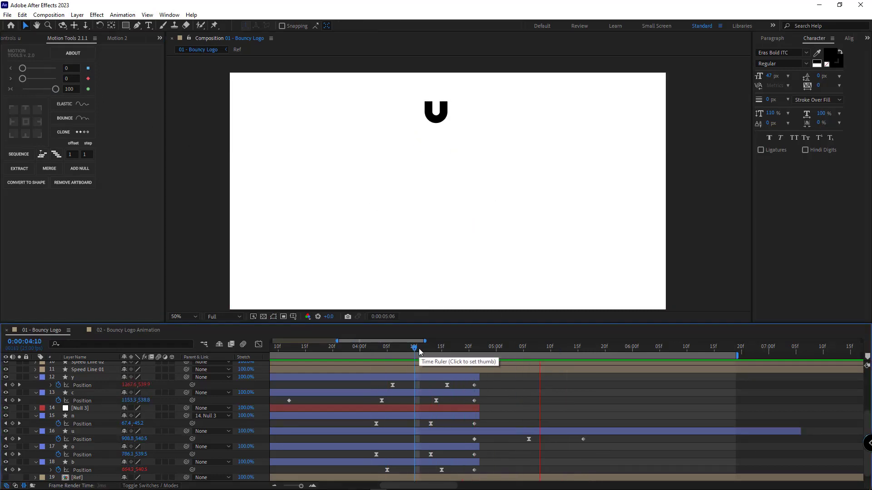
# Step: Add a Rotation keyframe to the u layer at 0:00:04:21 and show its Position and Rotation keyframes together
pyautogui.moveTo(534, 347); pyautogui.dragTo(476, 356)
pyautogui.click(495, 431)
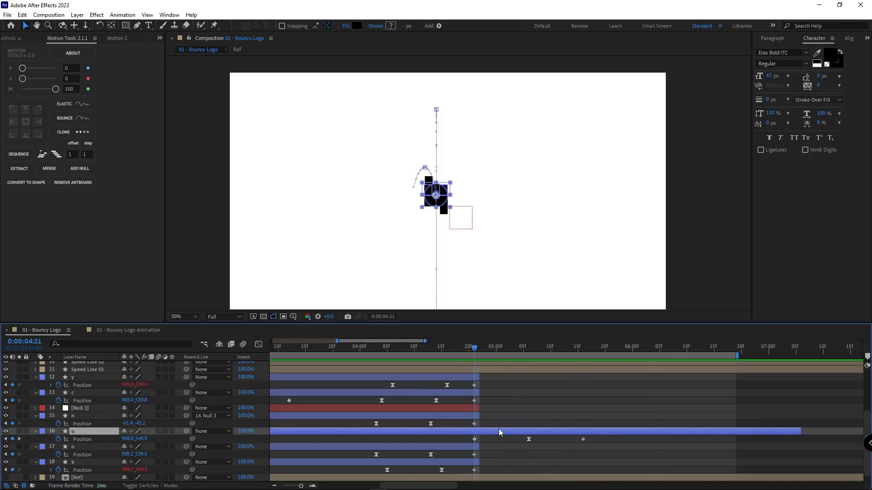
pyautogui.press('r')
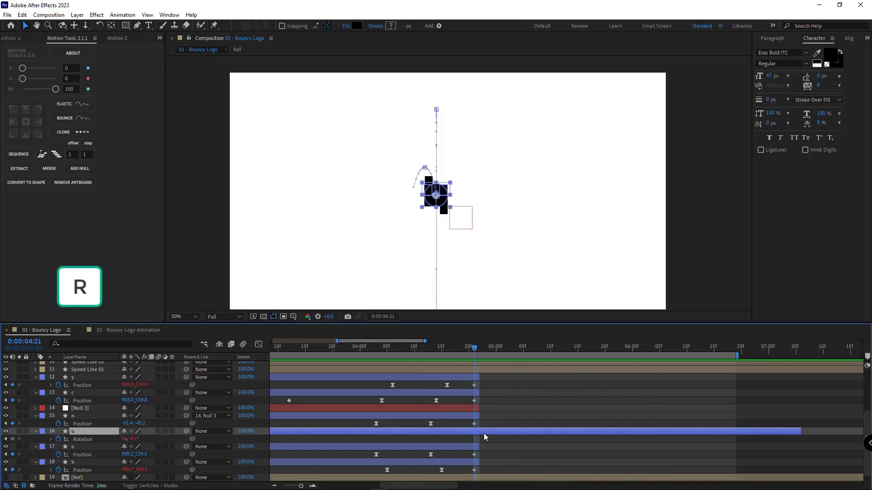
pyautogui.click(12, 440)
pyautogui.press('u')
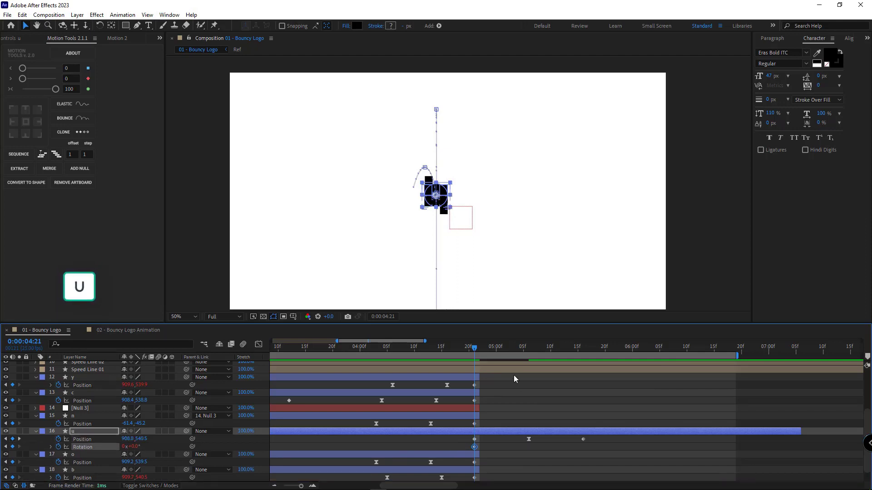
# Step: Rotate the u to 180° with a second keyframe, align that keyframe with the last Position keyframe at 0:00:05:16, and preview the spin
pyautogui.moveTo(475, 347); pyautogui.dragTo(564, 359)
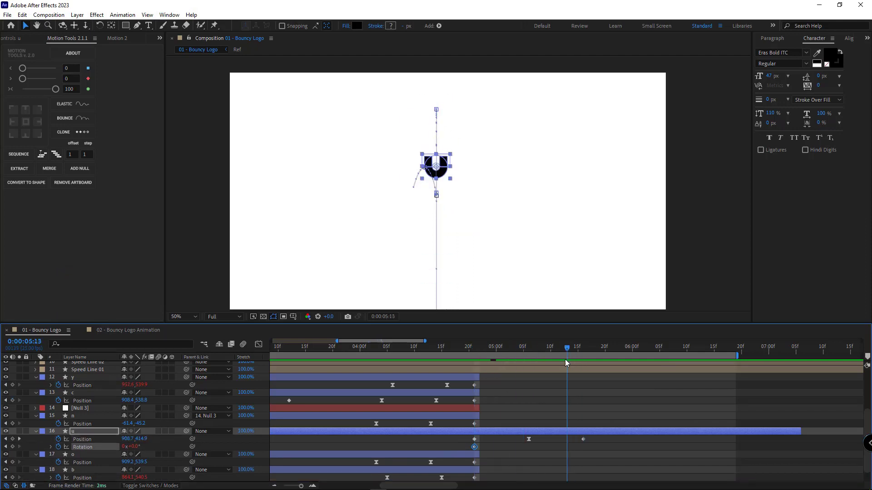
pyautogui.moveTo(137, 447); pyautogui.dragTo(217, 449)
pyautogui.click(136, 447)
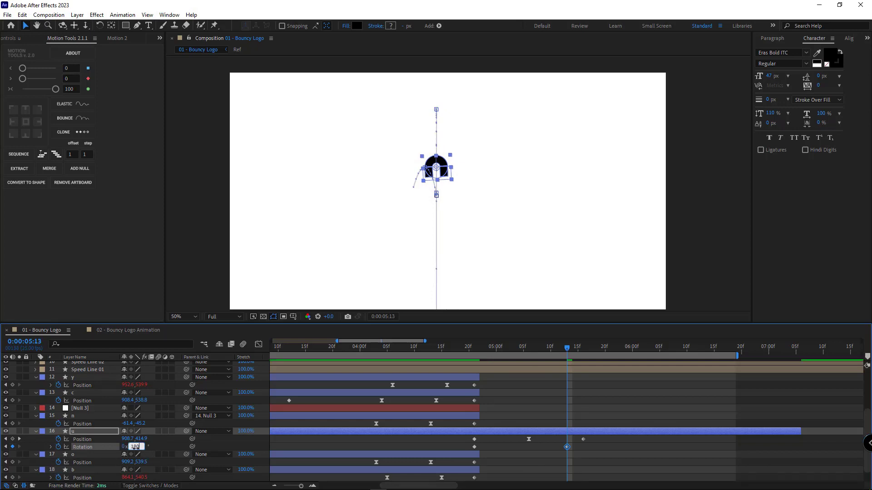
pyautogui.moveTo(568, 447); pyautogui.dragTo(583, 447)
pyautogui.click(602, 448)
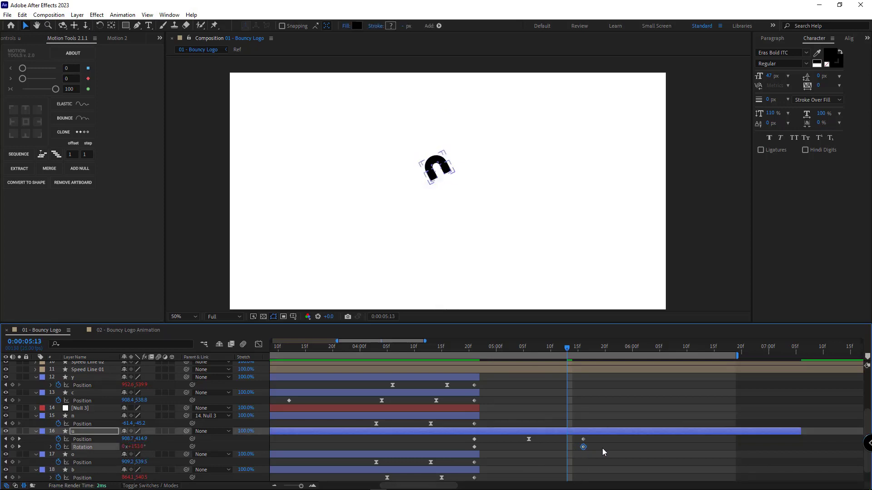
pyautogui.click(420, 347)
pyautogui.press('space')
pyautogui.press('space')
# Step: Collapse the revealed keyframe properties of all layers in the Bouncy Logo composition
pyautogui.scroll(2, 465, 451)
pyautogui.scroll(-4, 464, 450)
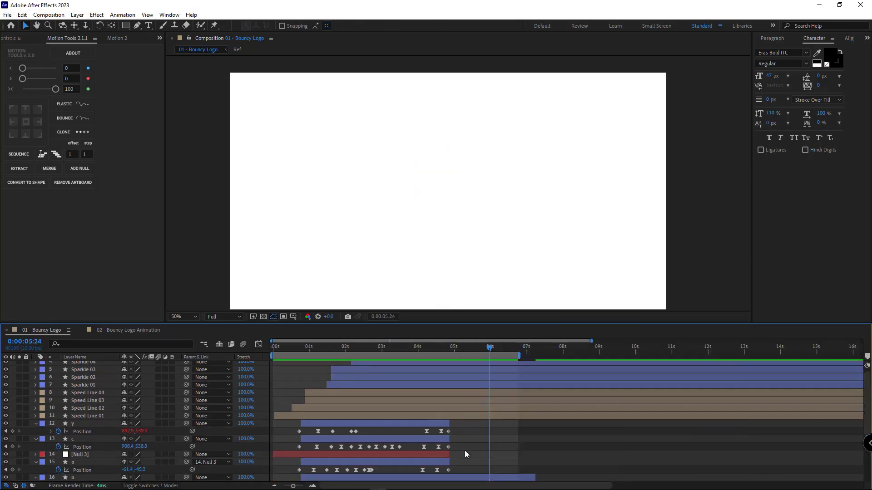
pyautogui.press('u')
pyautogui.hotkey('ctrl', 'a')
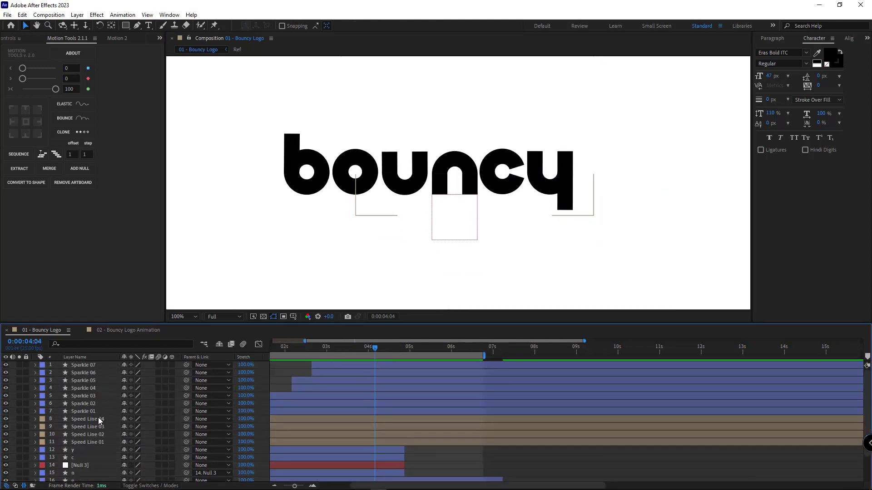
# Step: Duplicate Speed Line 01, move the copy above all layers, start it at 0:00:04:04 and reveal its keyframes
pyautogui.click(99, 420)
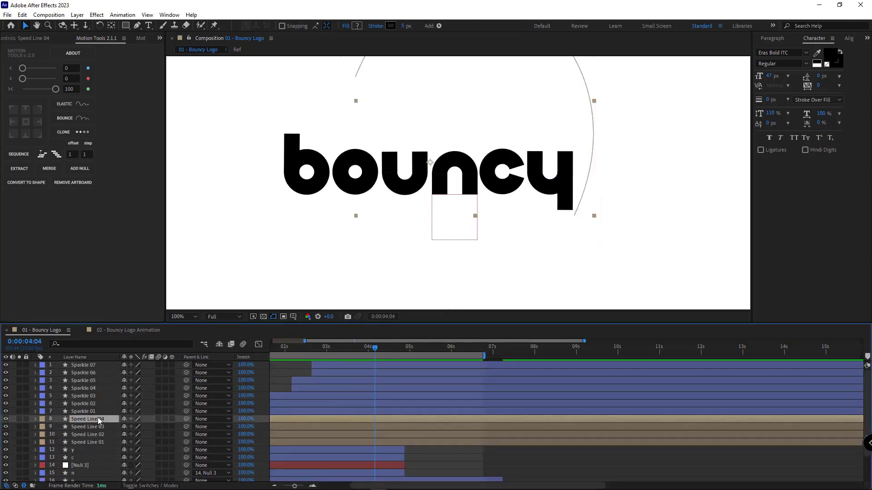
pyautogui.click(95, 443)
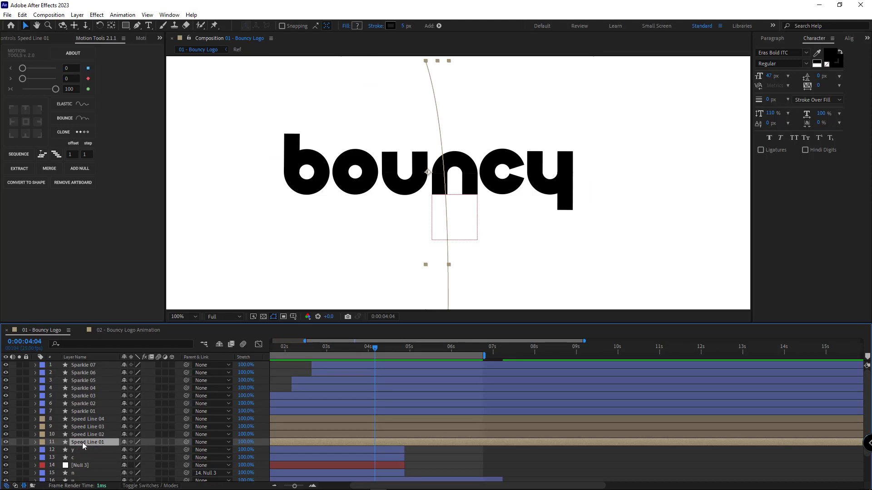
pyautogui.hotkey('ctrl', 'd')
pyautogui.moveTo(83, 446); pyautogui.dragTo(93, 366)
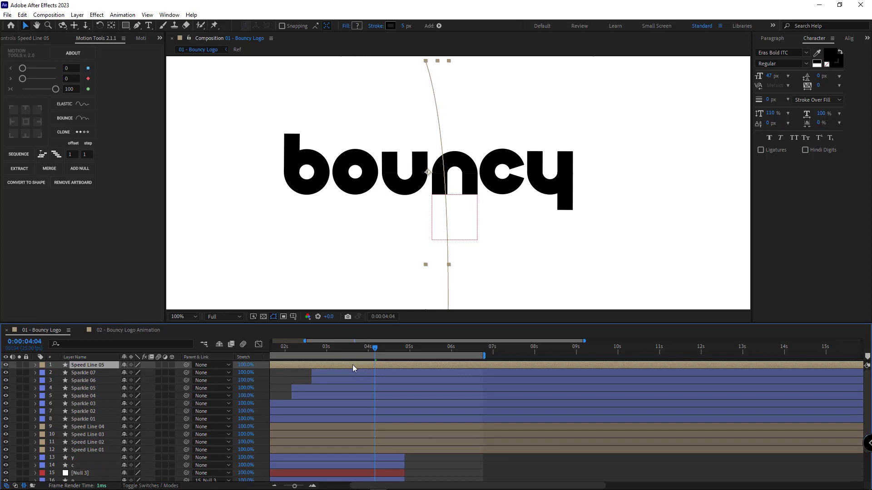
pyautogui.press('[')
pyautogui.press('u')
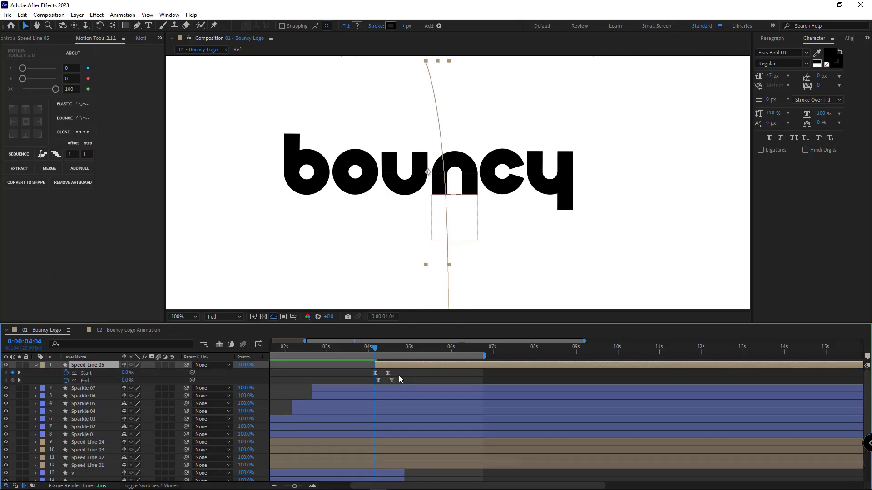
# Step: Reshape Speed Line 05 into a straight path with corner points, running from below the u to below the y
pyautogui.scroll(-1, 471, 192)
pyautogui.press('g')
pyautogui.moveTo(471, 193); pyautogui.dragTo(469, 149)
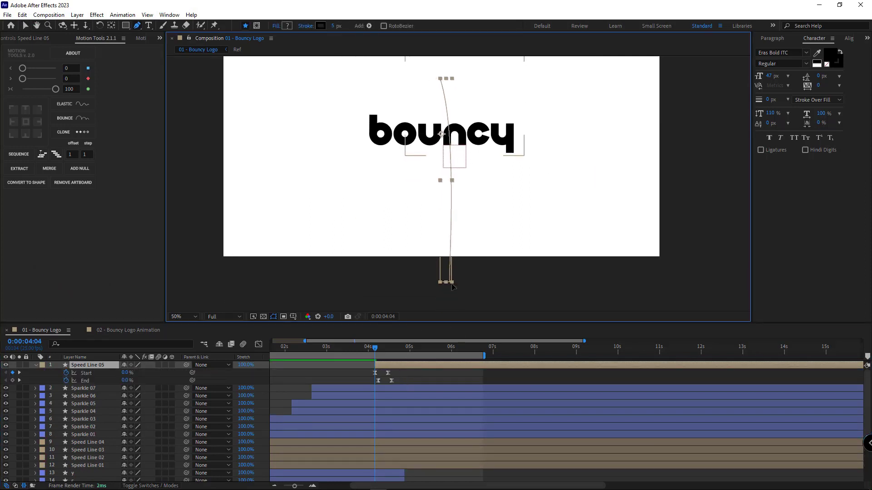
pyautogui.moveTo(451, 283); pyautogui.dragTo(436, 154)
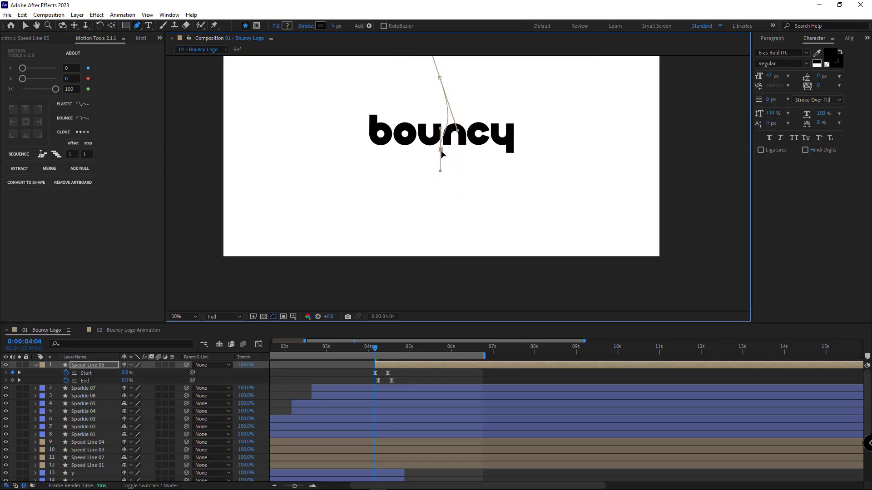
pyautogui.scroll(3, 456, 153)
pyautogui.scroll(1, 447, 167)
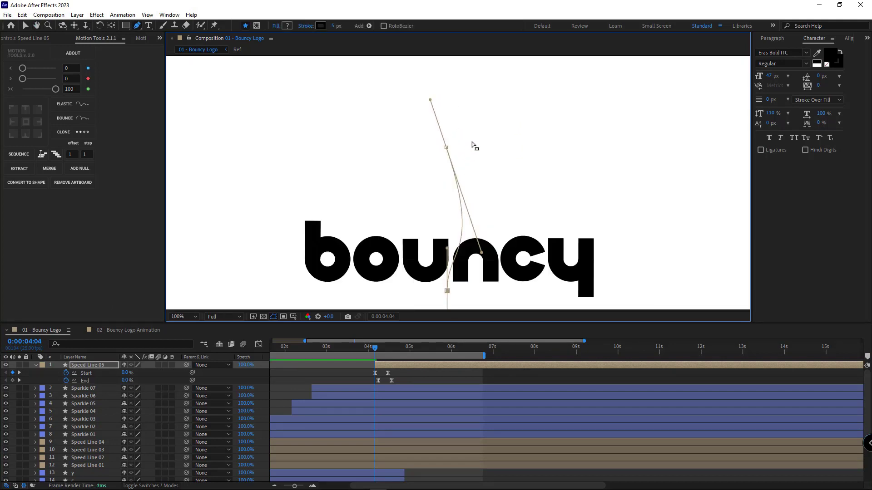
pyautogui.moveTo(447, 148); pyautogui.dragTo(560, 195)
pyautogui.keyDown('alt'); pyautogui.click(560, 194); pyautogui.keyUp('alt')
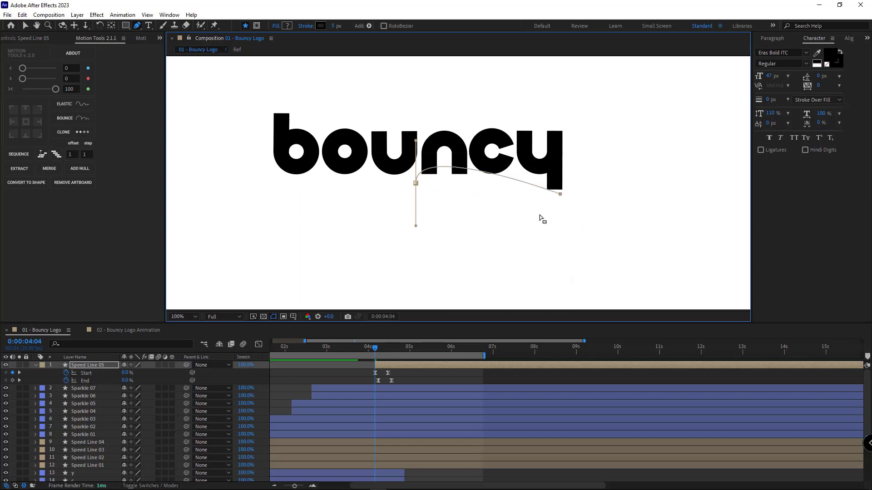
pyautogui.keyDown('alt'); pyautogui.click(415, 183); pyautogui.keyUp('alt')
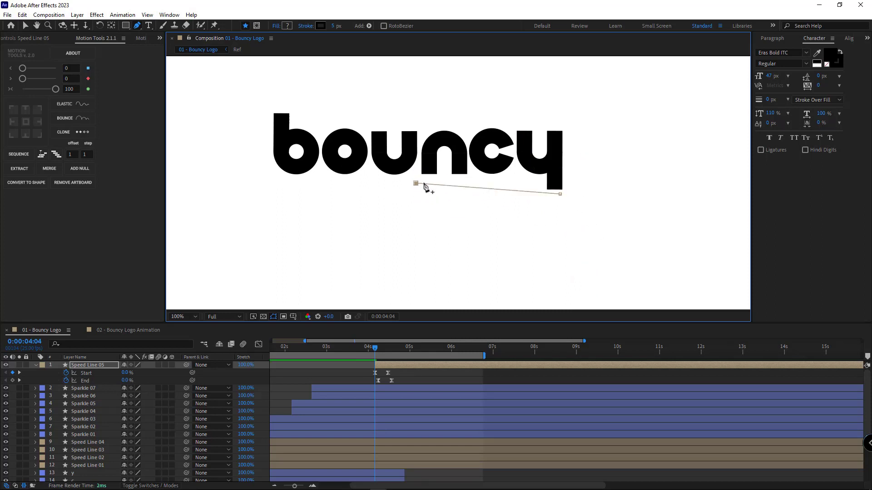
# Step: Show the rulers, add a horizontal guide at the path's endpoint below the y, and level the other endpoint on it
pyautogui.hotkey('ctrl', 'r')
pyautogui.moveTo(571, 59); pyautogui.dragTo(576, 196)
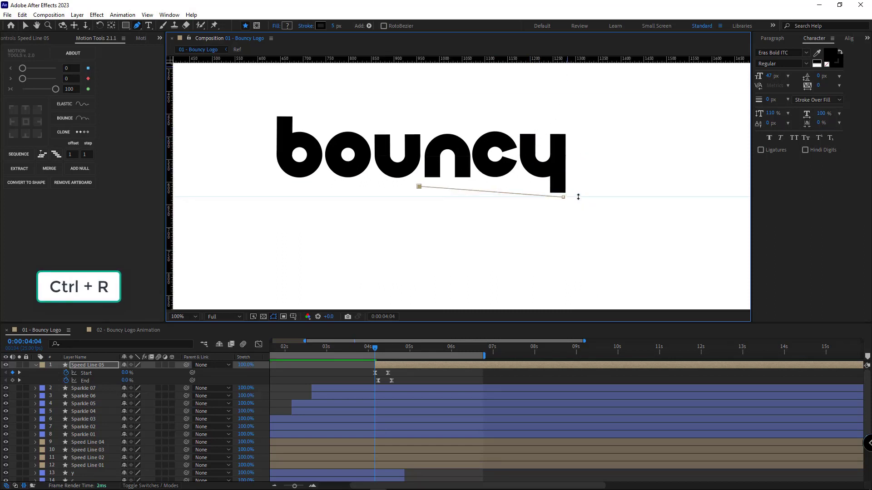
pyautogui.moveTo(420, 186); pyautogui.dragTo(419, 197)
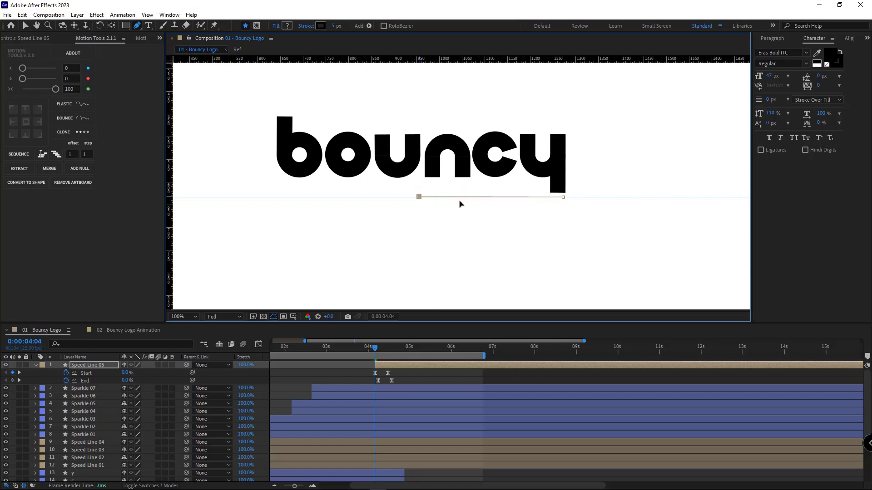
# Step: At 0:00:04:12, extend Speed Line 05's outer endpoint along the guide to the outer edge of the spread y
pyautogui.scroll(3, 406, 379)
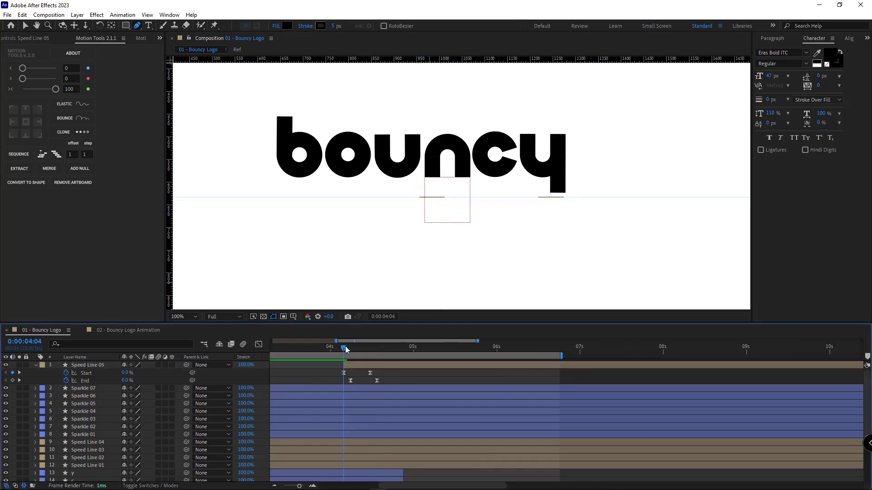
pyautogui.moveTo(345, 349); pyautogui.dragTo(371, 348)
pyautogui.scroll(3, 357, 366)
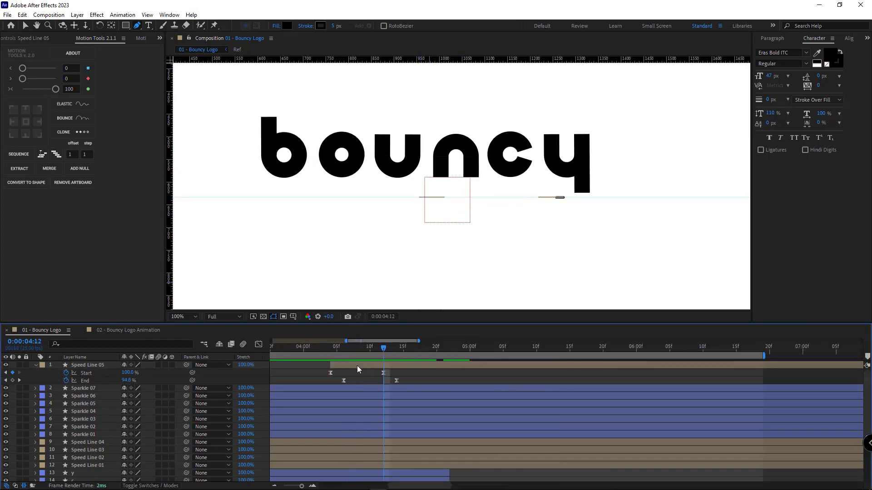
pyautogui.click(412, 367)
pyautogui.moveTo(567, 203); pyautogui.dragTo(579, 202)
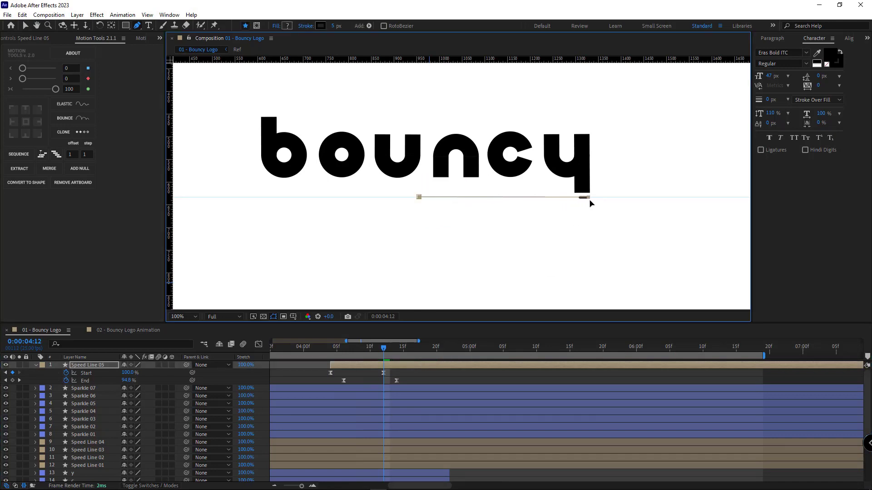
pyautogui.press('v')
# Step: Move Speed Line 05's last End keyframe to 0:00:04:12 and ease the final Start and End keyframes to 80
pyautogui.click(409, 381)
pyautogui.scroll(4, 407, 385)
pyautogui.hscroll(-1, 418, 386)
pyautogui.moveTo(511, 381); pyautogui.dragTo(465, 381)
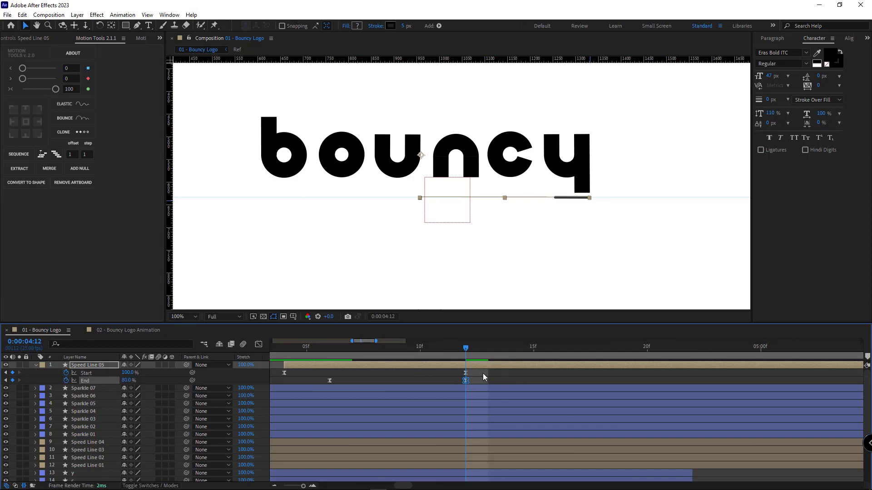
pyautogui.moveTo(483, 373); pyautogui.dragTo(454, 385)
pyautogui.moveTo(75, 90); pyautogui.dragTo(29, 92)
pyautogui.click(51, 91)
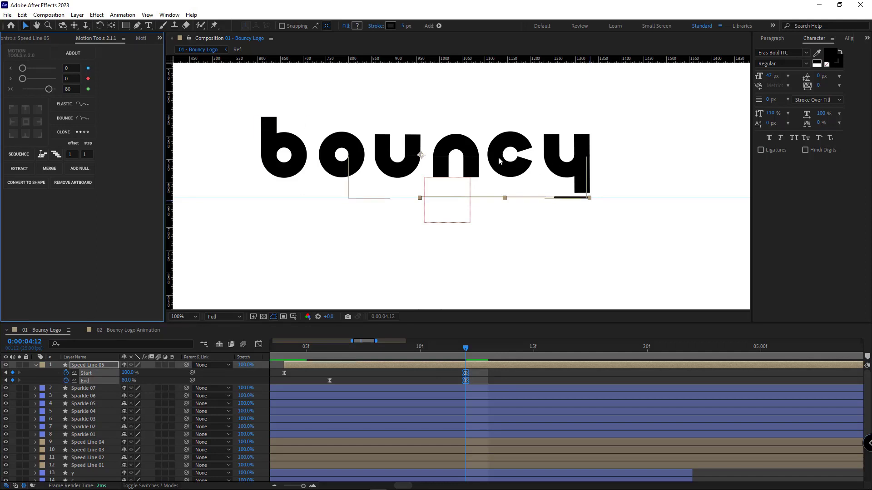
pyautogui.click(500, 383)
# Step: Add Start and End keyframes of 0% at 0:00:04:15, placing the End keyframe at 0:00:04:14 and the Start keyframe at 0:00:04:16
pyautogui.press('pagedown')
pyautogui.press('pagedown')
pyautogui.press('pagedown')
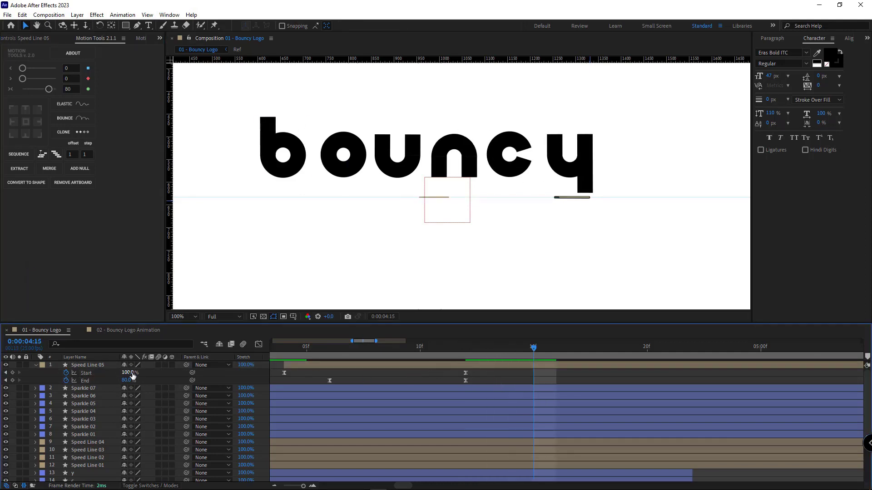
pyautogui.write('0')
pyautogui.press('Return')
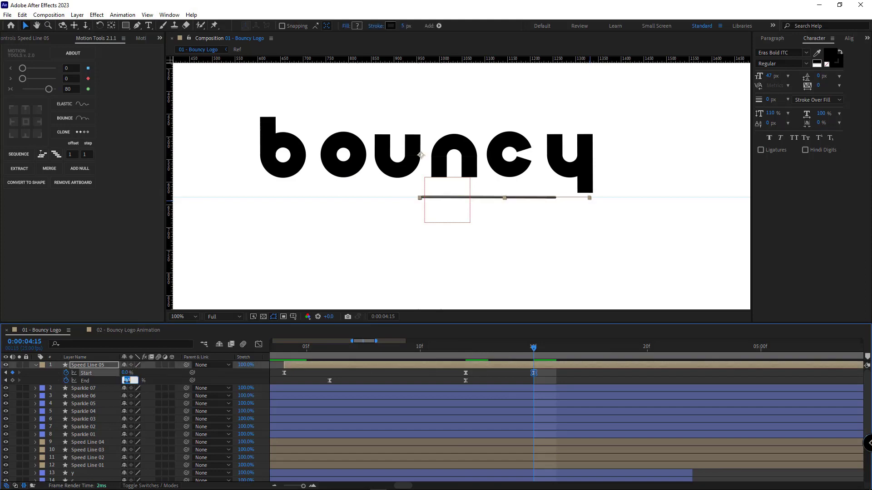
pyautogui.write('0')
pyautogui.press('Return')
pyautogui.moveTo(533, 381); pyautogui.dragTo(556, 375)
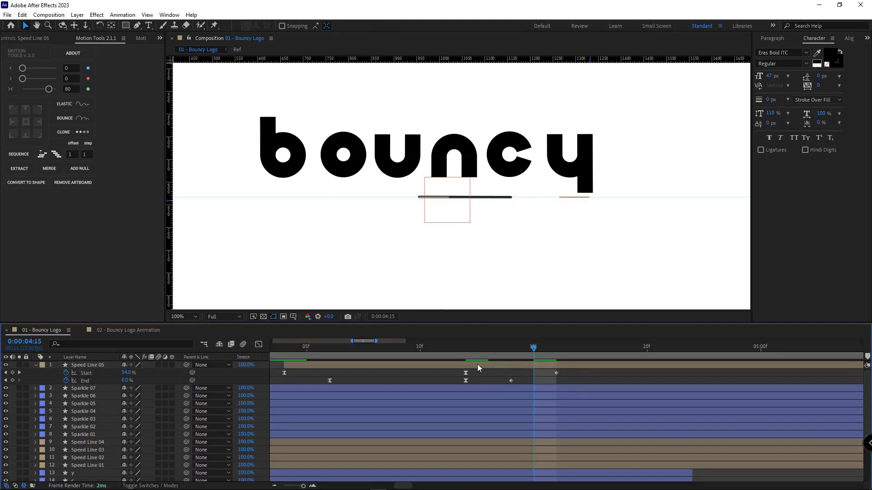
# Step: Shift Speed Line 05's last two Start and End keyframe pairs five frames later so they begin at 0:00:04:17
pyautogui.moveTo(399, 347); pyautogui.dragTo(584, 382)
pyautogui.click(464, 364)
pyautogui.click(314, 353)
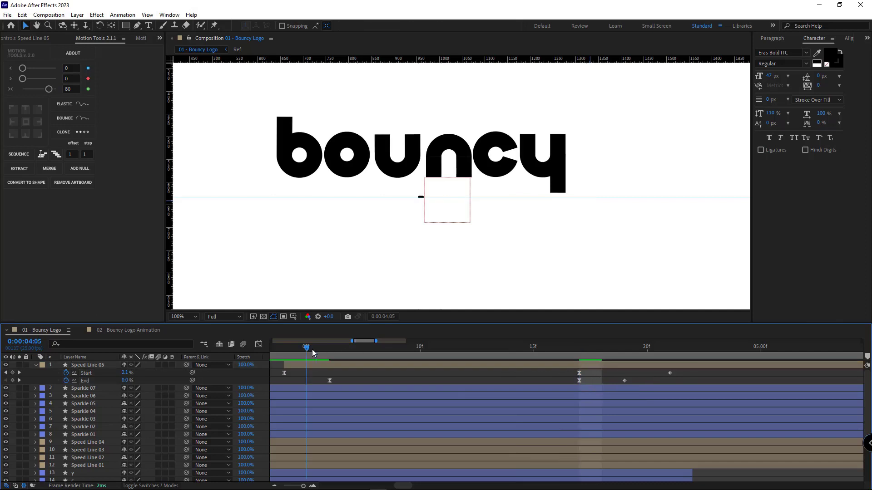
# Step: Duplicate Speed Line 05 at 0:00:04:10 and reveal its Start and End keyframes
pyautogui.press('space')
pyautogui.moveTo(300, 361); pyautogui.dragTo(662, 360)
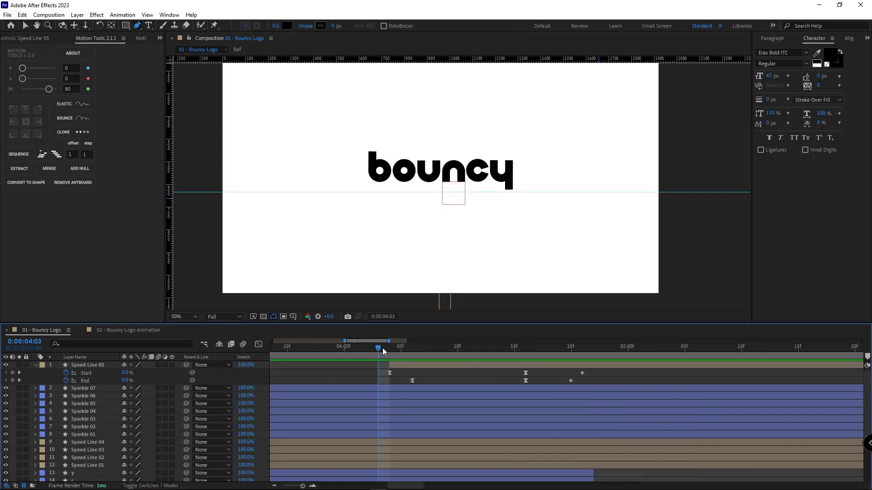
pyautogui.press('space')
pyautogui.moveTo(400, 347); pyautogui.dragTo(437, 365)
pyautogui.click(462, 350)
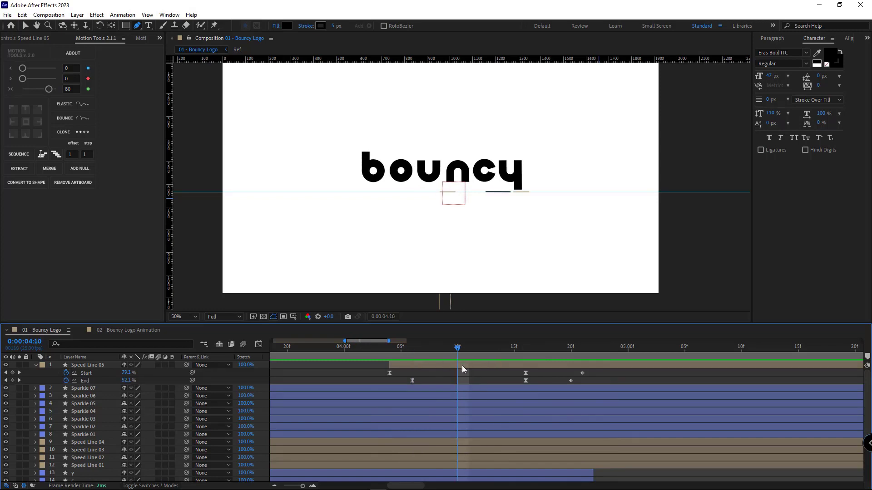
pyautogui.click(462, 366)
pyautogui.scroll(2, 471, 254)
pyautogui.hotkey('ctrl', 'd')
pyautogui.press('u')
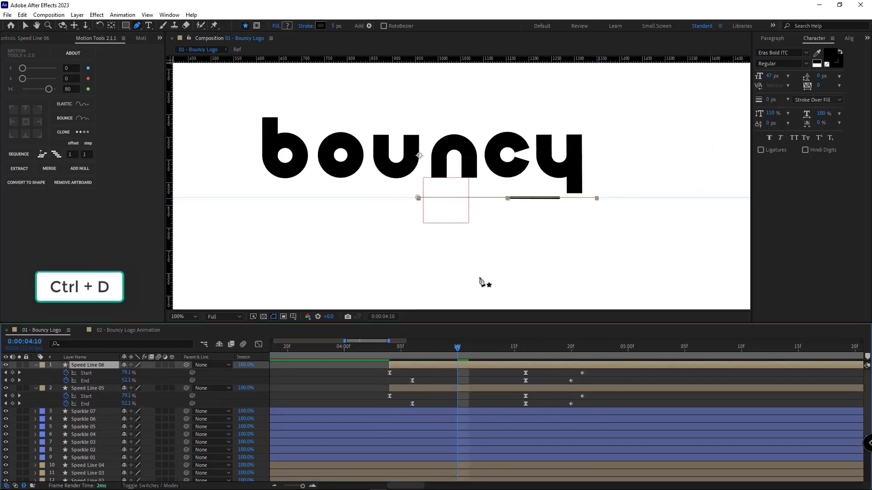
# Step: Move Speed Line 06's inner endpoint beneath the left edge of the u and its outer endpoint along the guide beneath the b
pyautogui.moveTo(419, 198); pyautogui.dragTo(392, 200)
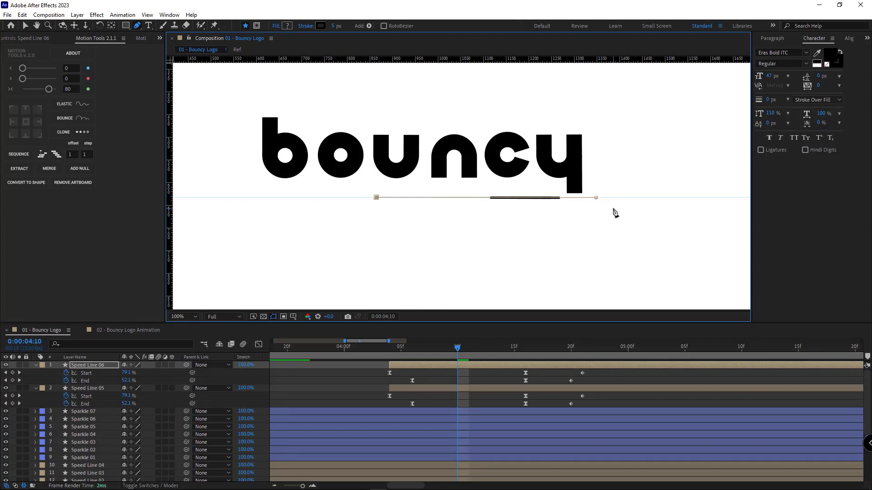
pyautogui.moveTo(596, 198); pyautogui.dragTo(285, 198)
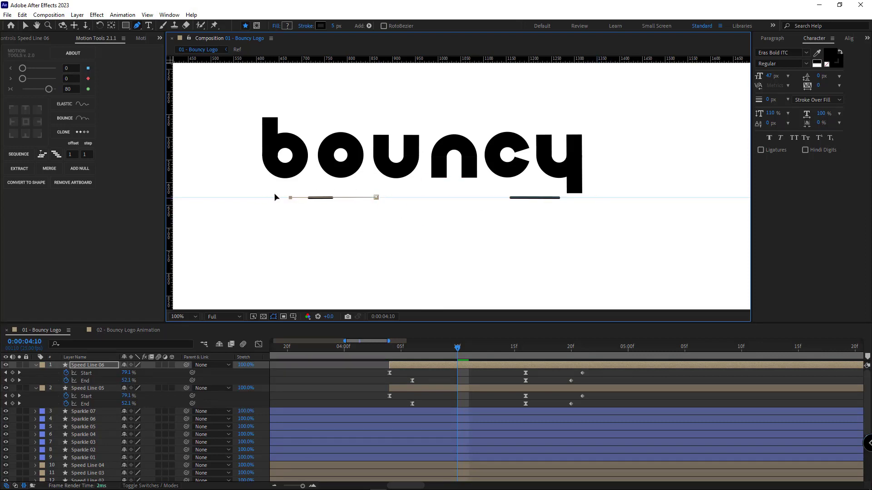
pyautogui.click(470, 382)
pyautogui.click(395, 345)
pyautogui.press('space')
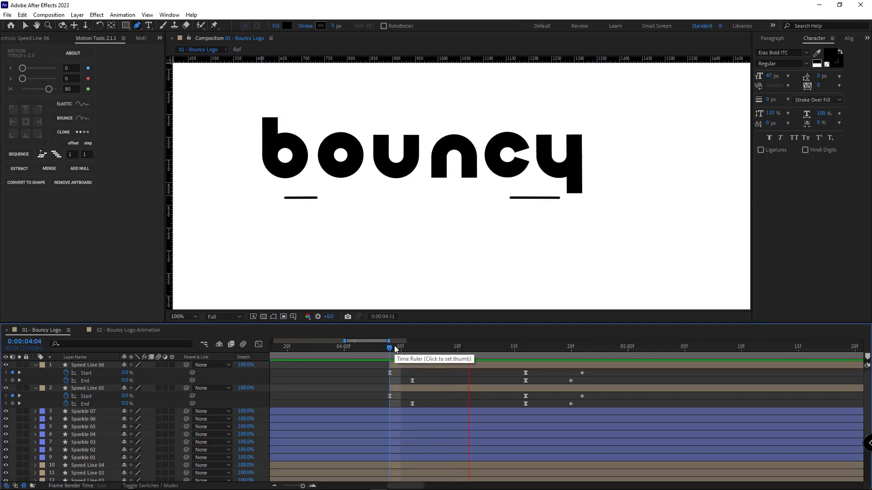
# Step: At 0:00:05:05, duplicate Speed Line 01 and place the copy at the top of the layer stack
pyautogui.moveTo(394, 345); pyautogui.dragTo(594, 348)
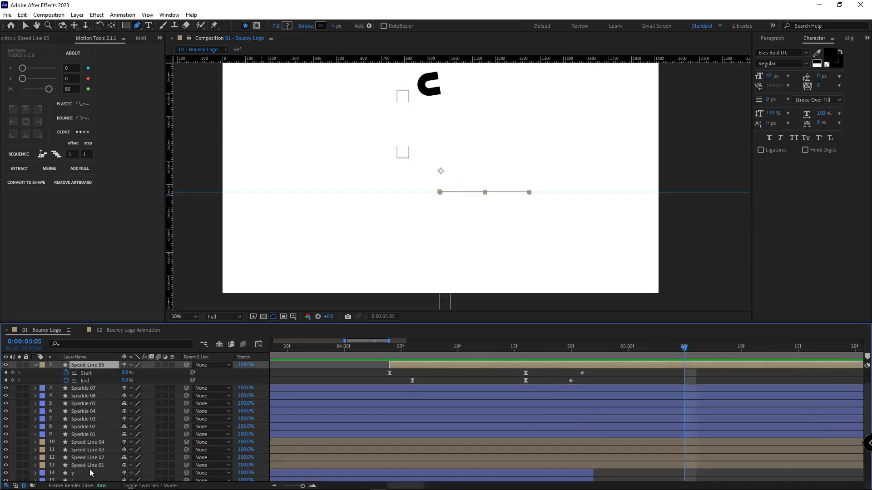
pyautogui.click(88, 470)
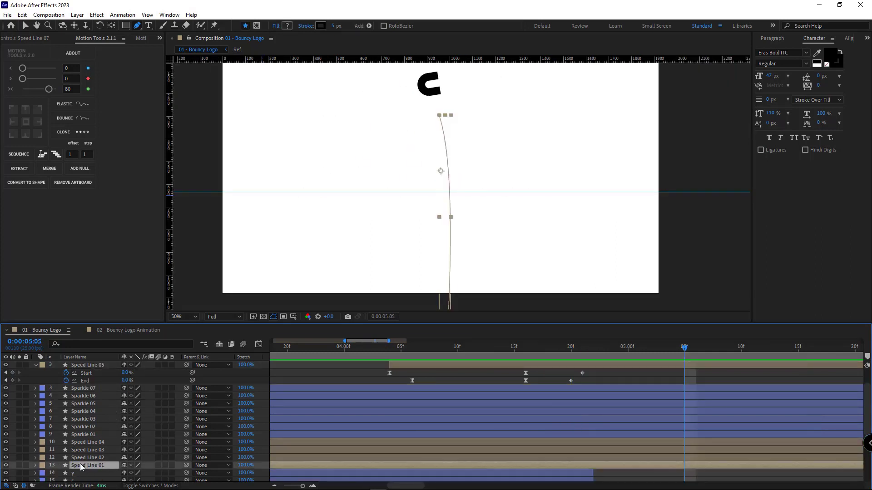
pyautogui.click(88, 366)
pyautogui.hotkey('ctrl', 'd')
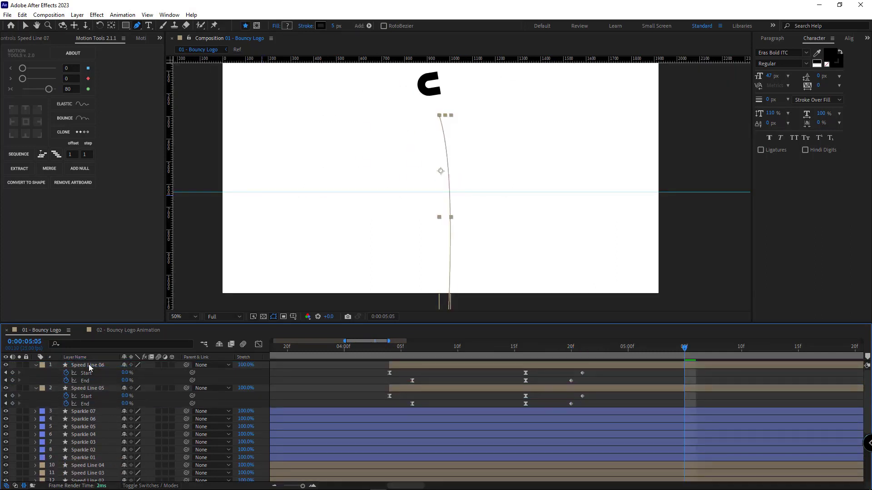
pyautogui.hotkey('ctrl', 'd')
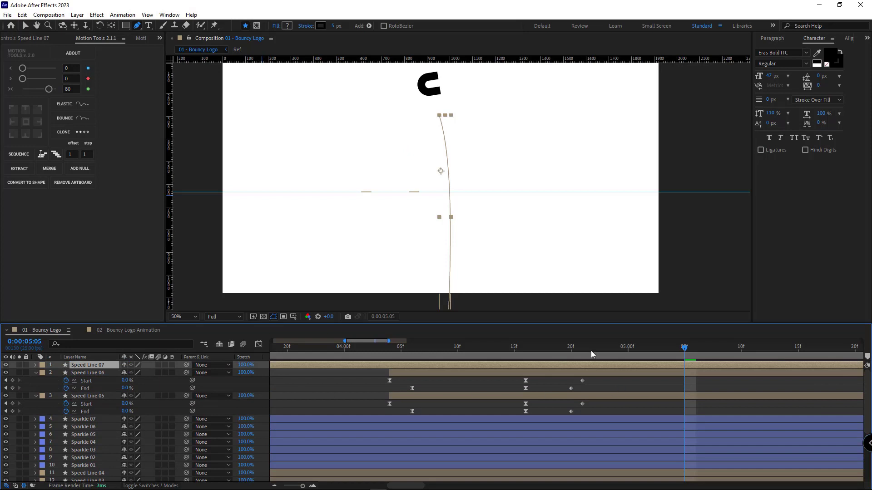
# Step: Reshape Speed Line 07 into a straight vertical path from the guide up to the underside of the raised u's left side
pyautogui.moveTo(440, 116); pyautogui.dragTo(423, 98)
pyautogui.keyDown('alt'); pyautogui.click(422, 98); pyautogui.keyUp('alt')
pyautogui.moveTo(470, 277); pyautogui.dragTo(467, 216)
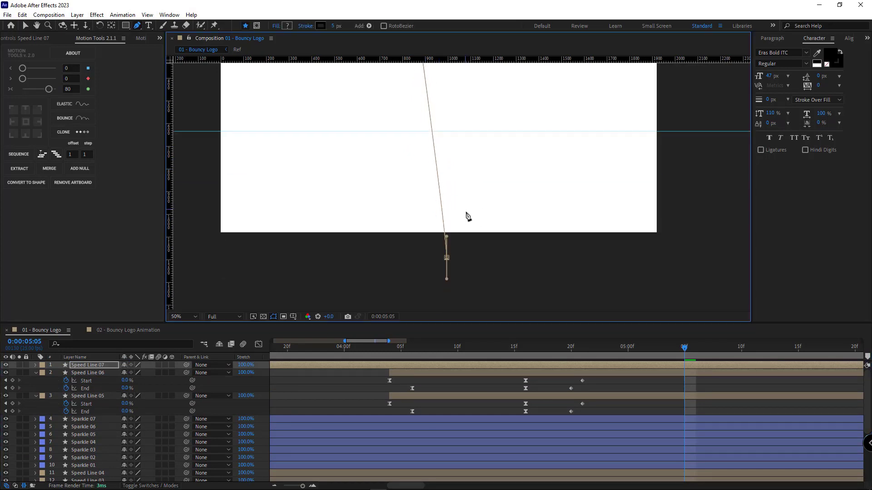
pyautogui.moveTo(446, 258); pyautogui.dragTo(428, 230)
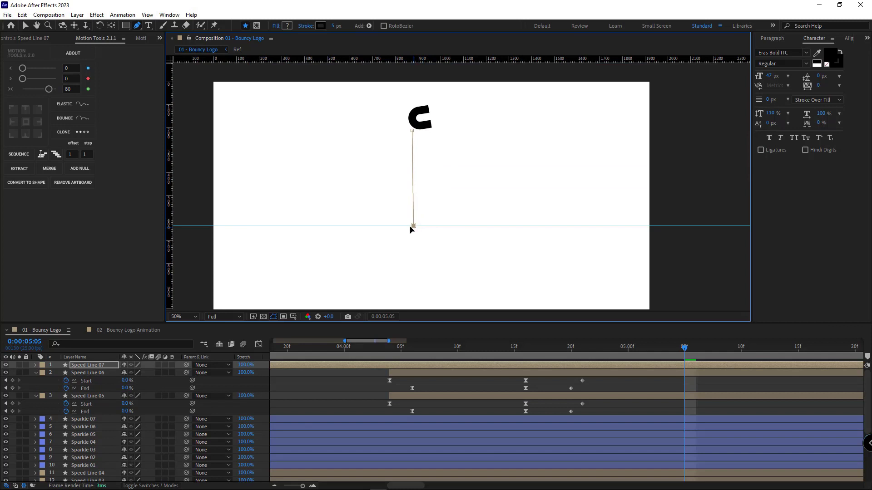
# Step: Reveal Speed Line 07's keyframes and shift the layer with them to start at 0:00:04:20
pyautogui.press('u')
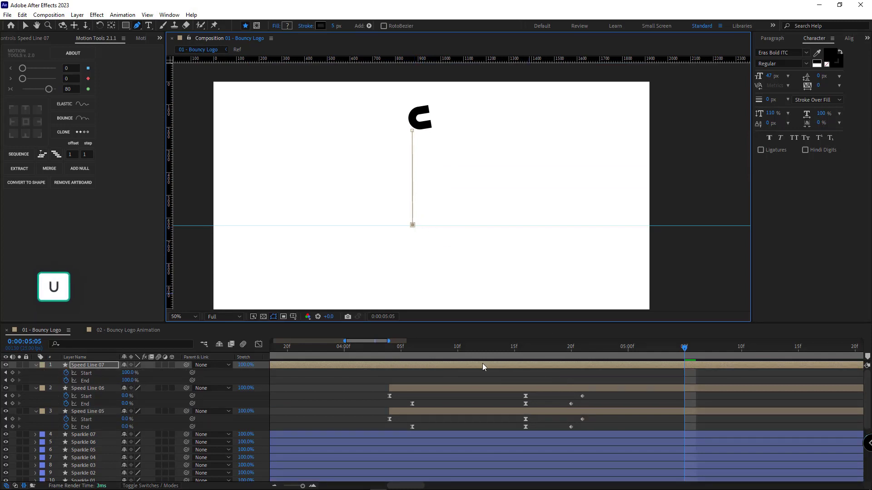
pyautogui.press('[')
pyautogui.moveTo(710, 367); pyautogui.dragTo(596, 367)
pyautogui.moveTo(545, 347); pyautogui.dragTo(663, 338)
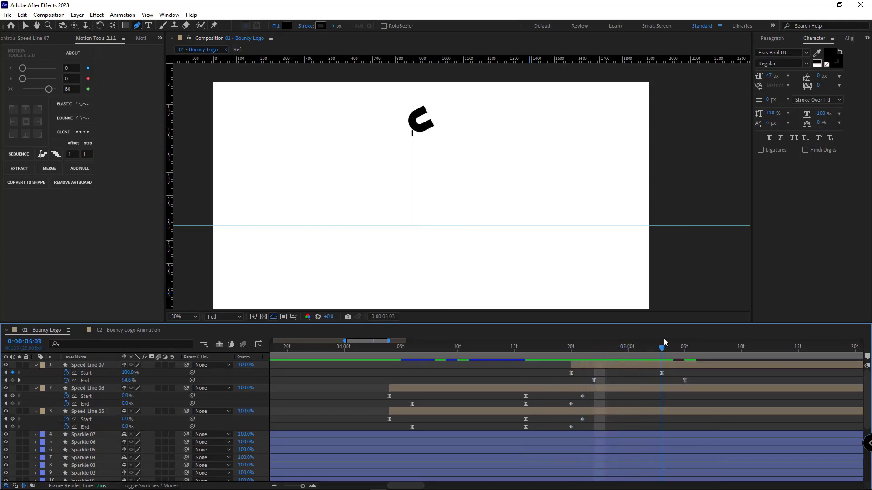
# Step: At 0:00:05:03, lower Speed Line 07's upper endpoint slightly to leave a gap below the u
pyautogui.click(676, 366)
pyautogui.press('.')
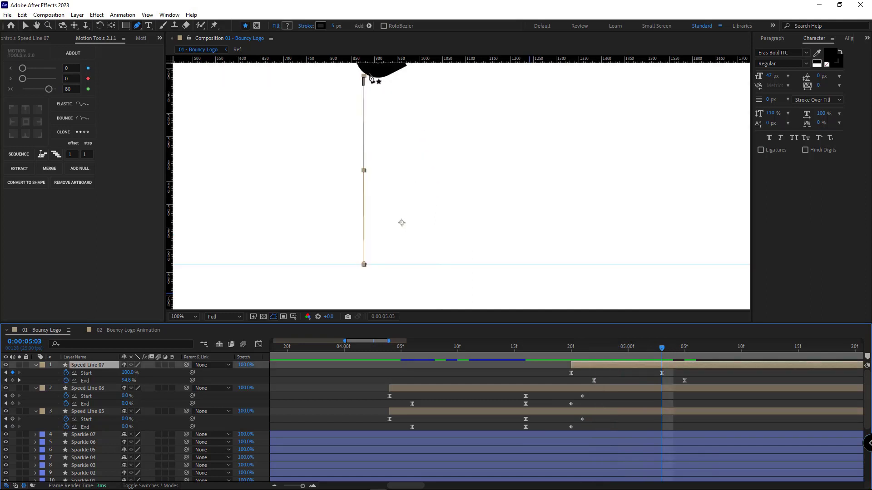
pyautogui.moveTo(363, 77); pyautogui.dragTo(362, 92)
pyautogui.click(584, 374)
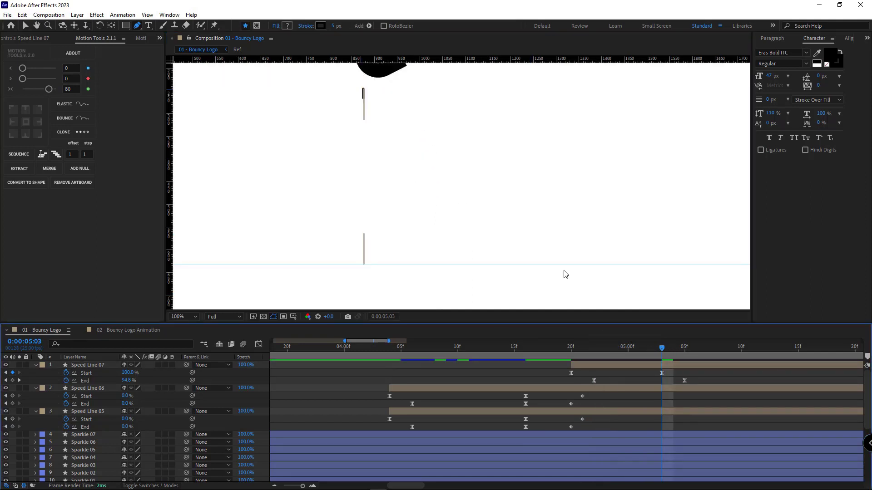
pyautogui.scroll(-1, 565, 271)
pyautogui.moveTo(571, 352); pyautogui.dragTo(685, 342)
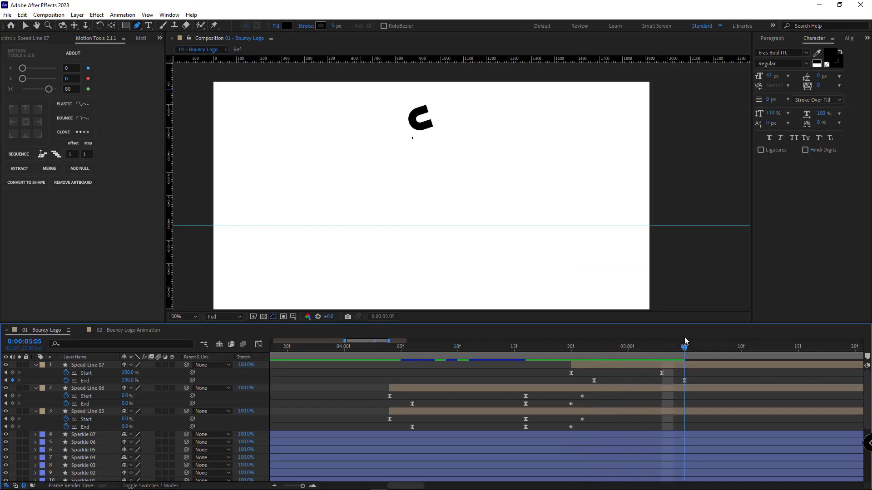
# Step: Duplicate Speed Line 07 and move the copy 80 pixels to the right, under the u's other side
pyautogui.click(673, 365)
pyautogui.hotkey('ctrl', 'd')
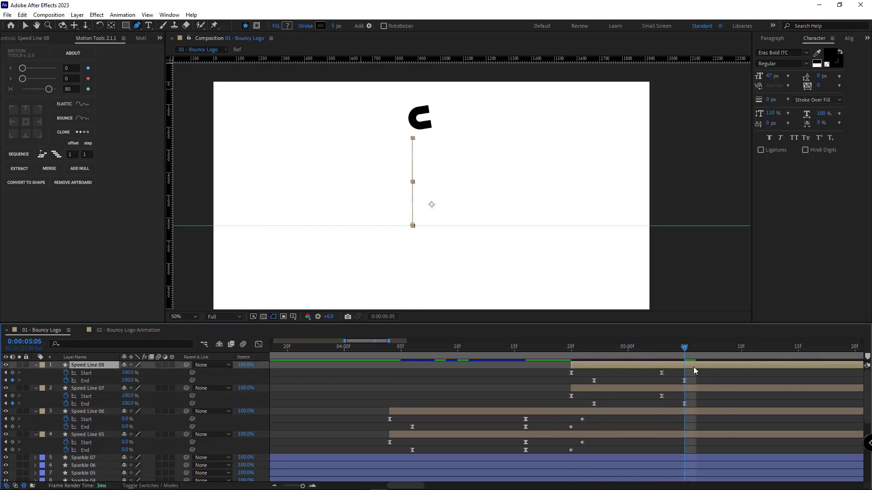
pyautogui.hotkey('shift', 'Right')
pyautogui.hotkey('shift', 'Right')
pyautogui.hotkey('shift', 'Right')
pyautogui.hotkey('shift', 'Right')
pyautogui.hotkey('shift', 'Right')
pyautogui.hotkey('shift', 'Right')
pyautogui.hotkey('shift', 'Right')
pyautogui.hotkey('shift', 'Right')
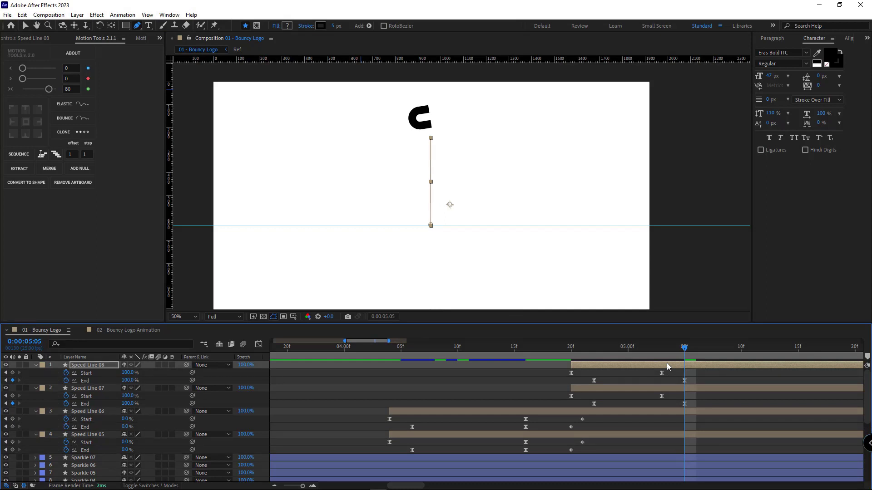
pyautogui.press('F2')
# Step: At 0:00:05:00, nudge Speed Lines 07 and 08 together slightly to the left beneath the u
pyautogui.moveTo(580, 347); pyautogui.dragTo(627, 348)
pyautogui.click(642, 365)
pyautogui.keyDown('shift'); pyautogui.click(649, 387); pyautogui.keyUp('shift')
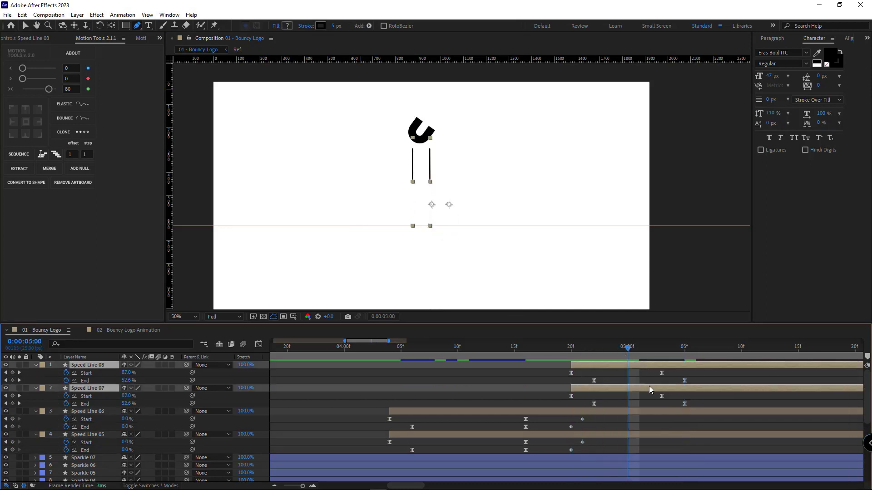
pyautogui.press('F2')
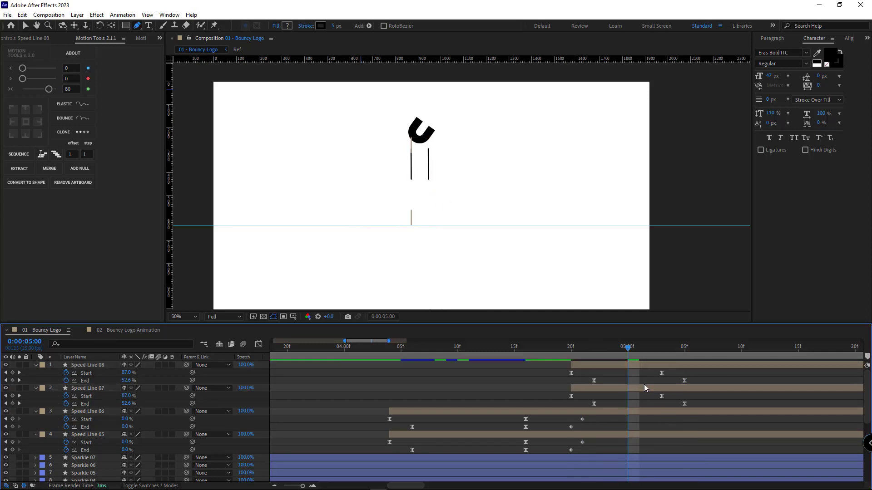
# Step: Shift Speed Line 08 one frame later so it starts at 0:00:04:21
pyautogui.moveTo(583, 350); pyautogui.dragTo(652, 365)
pyautogui.click(647, 373)
pyautogui.moveTo(568, 351); pyautogui.dragTo(718, 348)
# Step: Duplicate Speed Lines 07 and 08 together and reveal the copies' keyframes
pyautogui.click(706, 365)
pyautogui.keyDown('shift'); pyautogui.click(708, 388); pyautogui.keyUp('shift')
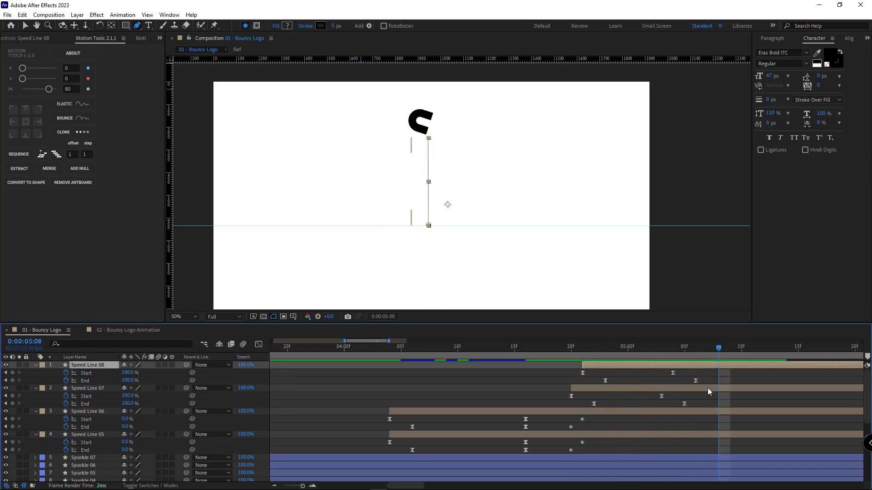
pyautogui.hotkey('ctrl', 'd')
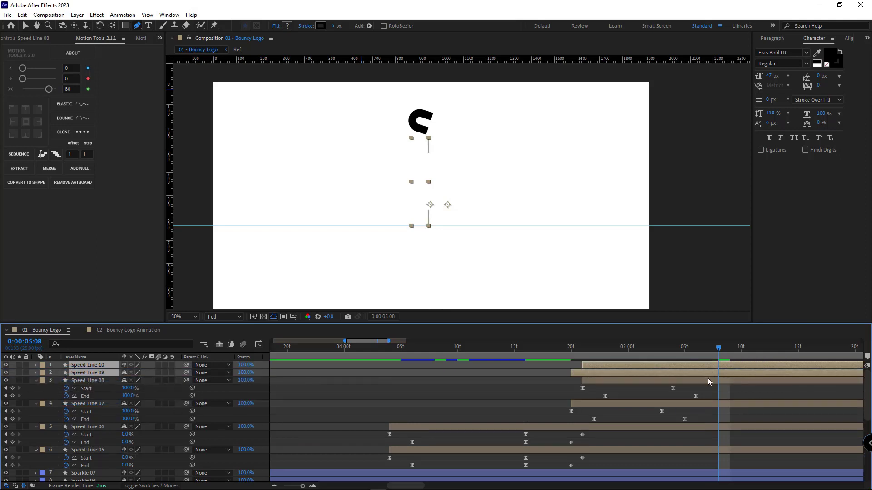
pyautogui.press('u')
# Step: Flip Speed Line 09's path so it runs from the u's left side down to just below the composition's lower edge
pyautogui.click(670, 394)
pyautogui.click(670, 389)
pyautogui.click(639, 348)
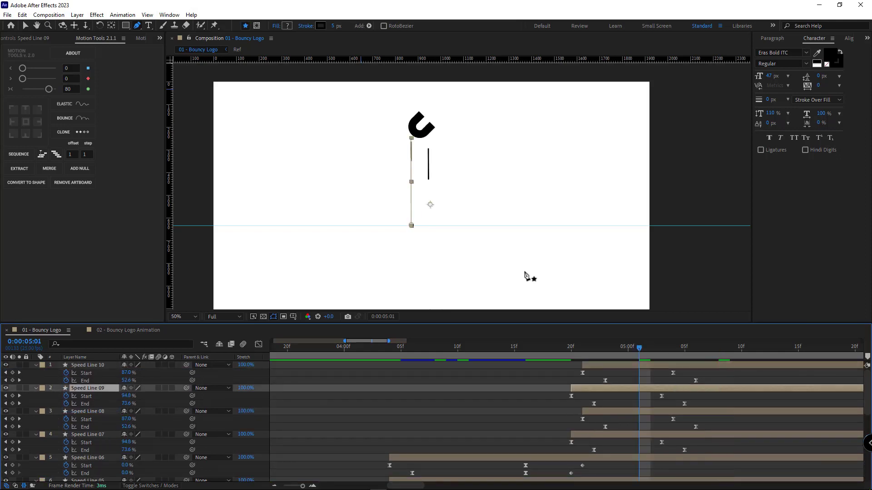
pyautogui.moveTo(411, 226); pyautogui.dragTo(410, 124)
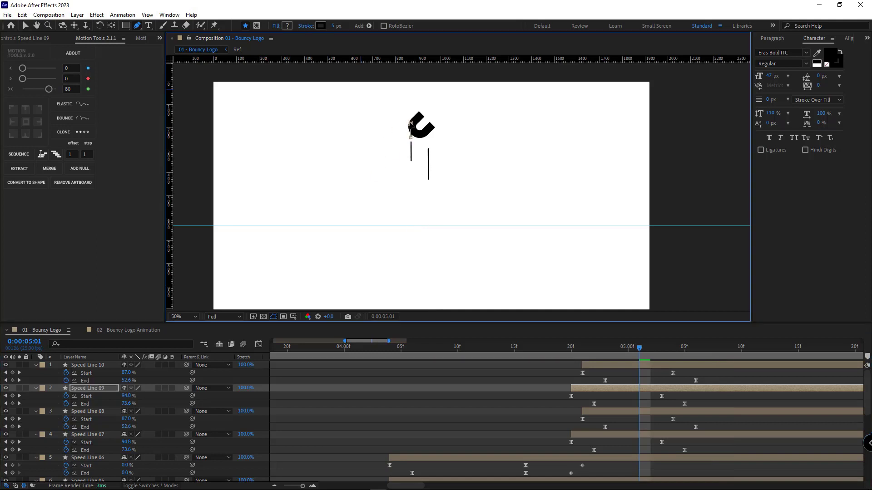
pyautogui.moveTo(458, 172); pyautogui.dragTo(461, 136)
pyautogui.moveTo(413, 102); pyautogui.dragTo(426, 281)
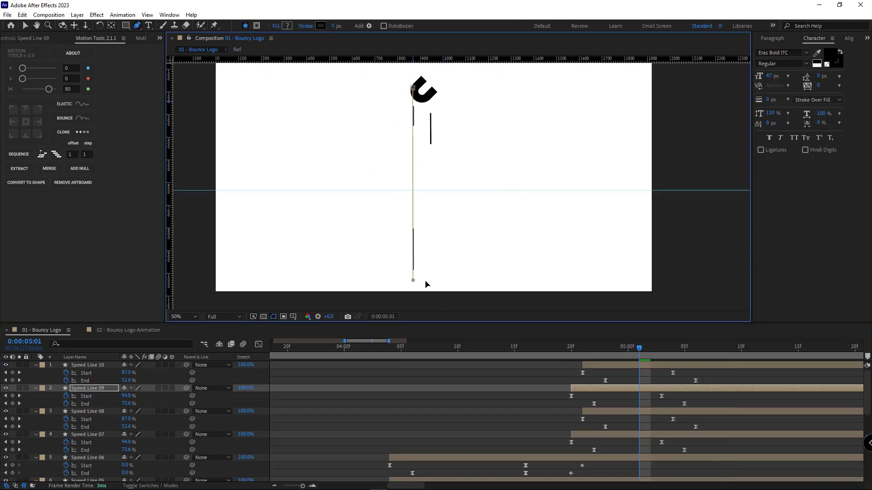
# Step: Flip Speed Line 10's path so it runs from the u's right side down to just below the composition's lower edge
pyautogui.click(687, 365)
pyautogui.moveTo(431, 190)
pyautogui.mouseDown()
pyautogui.moveTo(432, 90)
pyautogui.moveTo(431, 295)
pyautogui.mouseUp()
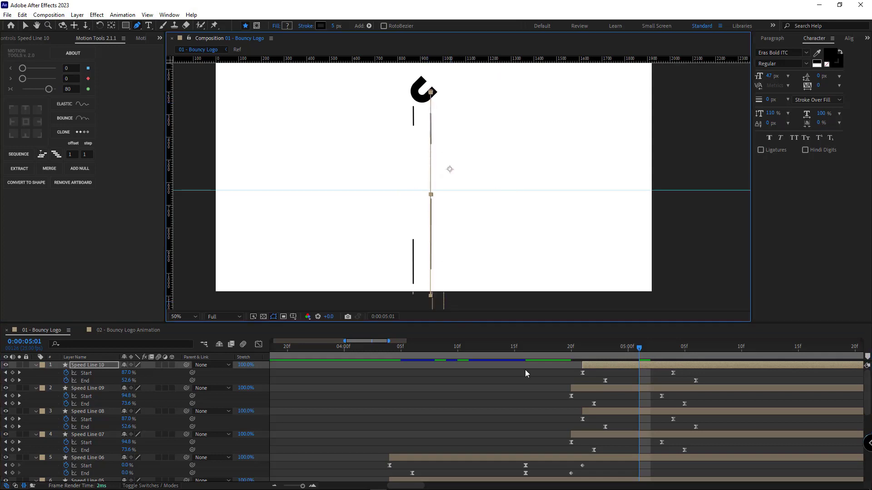
pyautogui.click(526, 370)
# Step: Shift Speed Line 09 to start at 0:00:05:10 and Speed Line 10 to start at 0:00:05:11, and preview the motion
pyautogui.moveTo(583, 350); pyautogui.dragTo(766, 366)
pyautogui.click(616, 366)
pyautogui.keyDown('shift'); pyautogui.click(606, 388); pyautogui.keyUp('shift')
pyautogui.click(595, 372)
pyautogui.press('space')
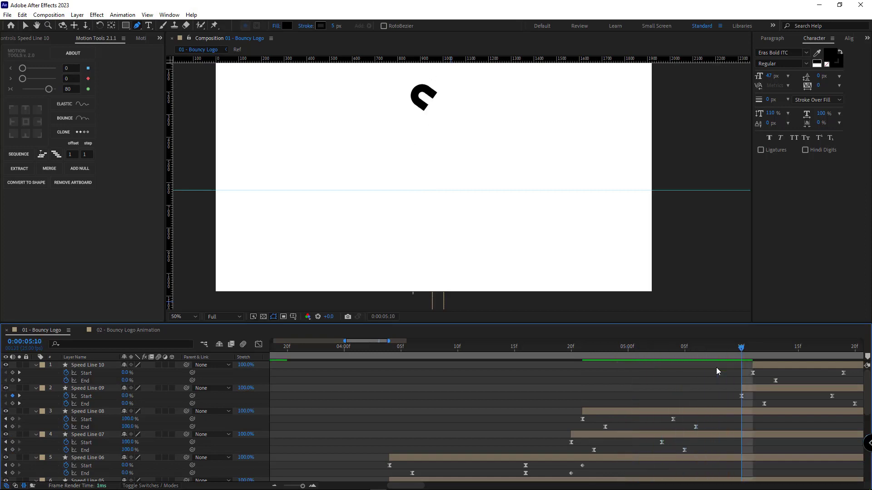
# Step: Retime the falling lines so Speed Line 10 starts at 0:00:05:12 and Speed Line 09 starts one frame after it
pyautogui.moveTo(669, 364); pyautogui.dragTo(650, 390)
pyautogui.click(642, 374)
pyautogui.click(643, 365)
pyautogui.keyDown('shift'); pyautogui.click(644, 389); pyautogui.keyUp('shift')
pyautogui.click(665, 373)
pyautogui.click(642, 375)
pyautogui.click(644, 374)
pyautogui.moveTo(634, 348); pyautogui.dragTo(669, 372)
pyautogui.click(672, 389)
pyautogui.keyDown('shift'); pyautogui.click(667, 366); pyautogui.keyUp('shift')
pyautogui.click(679, 374)
# Step: Convert the final Start and End keyframes of Speed Lines 09 and 10 to linear
pyautogui.moveTo(712, 405); pyautogui.dragTo(768, 370)
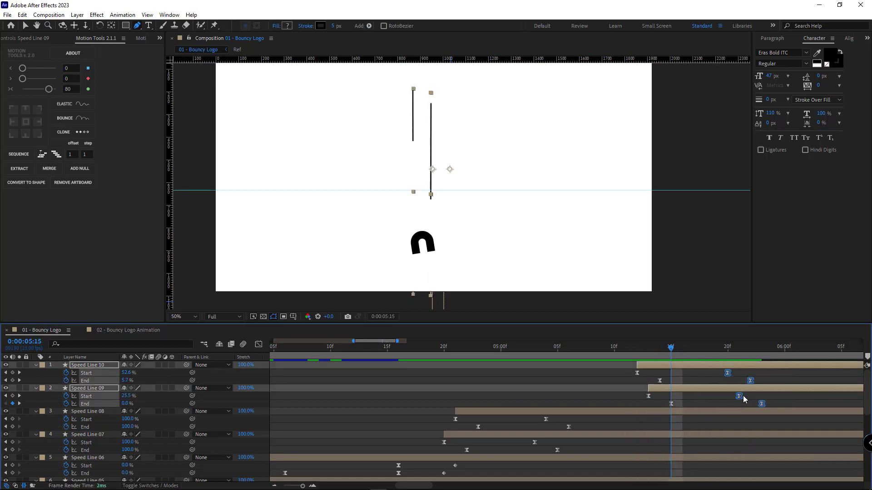
pyautogui.moveTo(740, 396)
pyautogui.mouseDown()
pyautogui.moveTo(749, 398)
pyautogui.moveTo(741, 396)
pyautogui.mouseUp()
pyautogui.moveTo(786, 371); pyautogui.dragTo(713, 404)
pyautogui.click(730, 404)
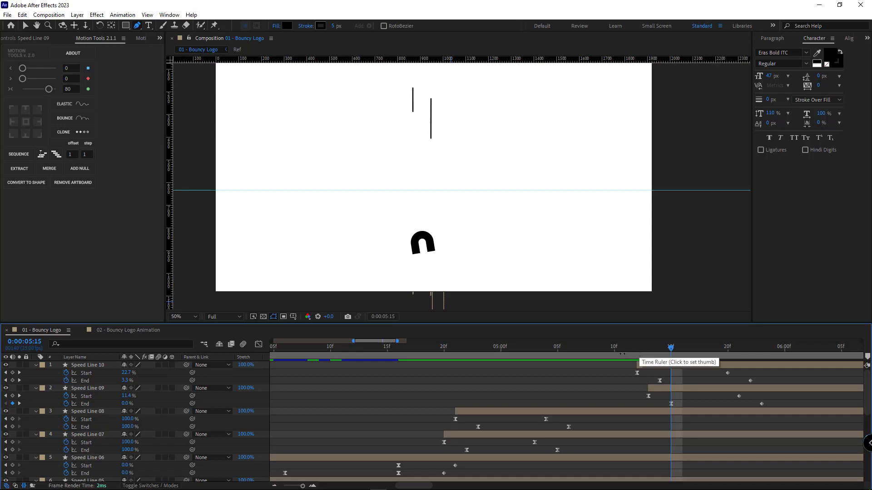
# Step: Convert the first Start and End keyframes of Speed Lines 07 and 08 to linear
pyautogui.moveTo(451, 447); pyautogui.dragTo(438, 453)
pyautogui.keyDown('ctrl'); pyautogui.click(444, 442); pyautogui.keyUp('ctrl')
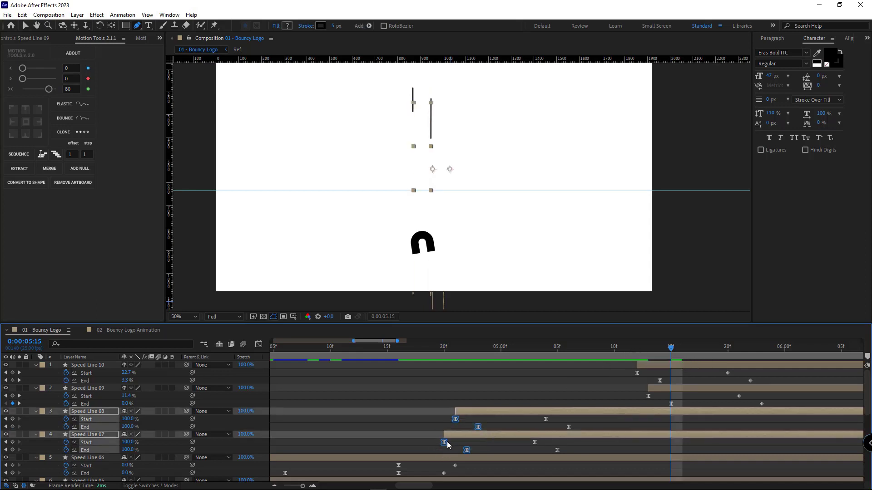
pyautogui.click(485, 449)
# Step: Shift Speed Lines 07 and 08 one frame later, starting at 0:00:04:21 and 0:00:04:22, and preview the launch
pyautogui.moveTo(455, 352)
pyautogui.mouseDown()
pyautogui.moveTo(507, 351)
pyautogui.moveTo(466, 359)
pyautogui.mouseUp()
pyautogui.click(484, 411)
pyautogui.keyDown('shift'); pyautogui.click(487, 434); pyautogui.keyUp('shift')
pyautogui.moveTo(488, 434); pyautogui.dragTo(498, 434)
pyautogui.click(459, 417)
pyautogui.press('space')
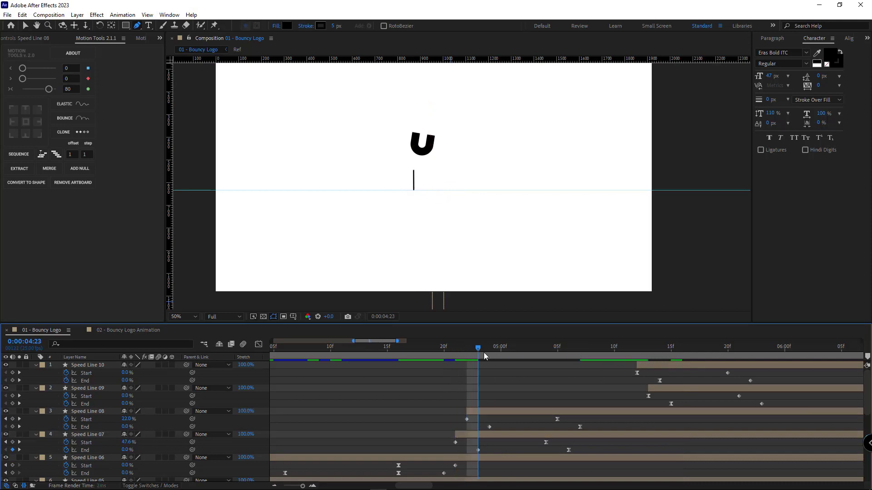
# Step: Shift Speed Lines 09 and 10 two frames earlier so Speed Line 10 starts at 0:00:05:10, and check the drop frame by frame
pyautogui.click(626, 365)
pyautogui.keyDown('shift'); pyautogui.click(617, 389); pyautogui.keyUp('shift')
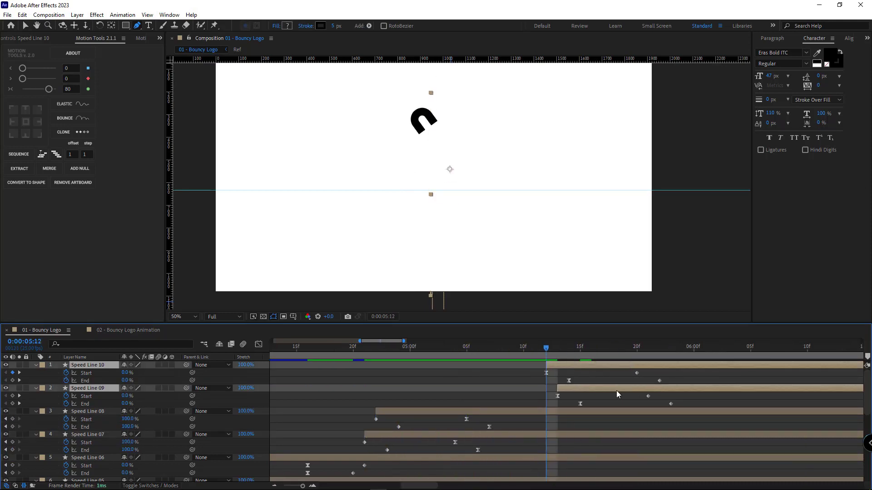
pyautogui.moveTo(669, 389); pyautogui.dragTo(646, 391)
pyautogui.press('pagedown')
pyautogui.press('pagedown')
pyautogui.press('pagedown')
pyautogui.press('pagedown')
pyautogui.press('pagedown')
pyautogui.press('pageup')
pyautogui.press('pageup')
# Step: Ease the first Start and End keyframes of Speed Lines 09 and 10 to 100
pyautogui.moveTo(569, 406); pyautogui.dragTo(495, 371)
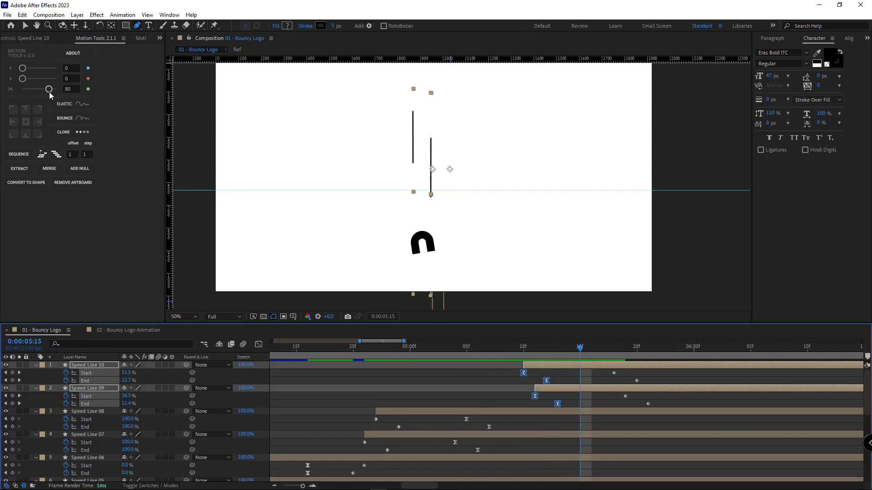
pyautogui.moveTo(50, 94); pyautogui.dragTo(58, 94)
pyautogui.press('F2')
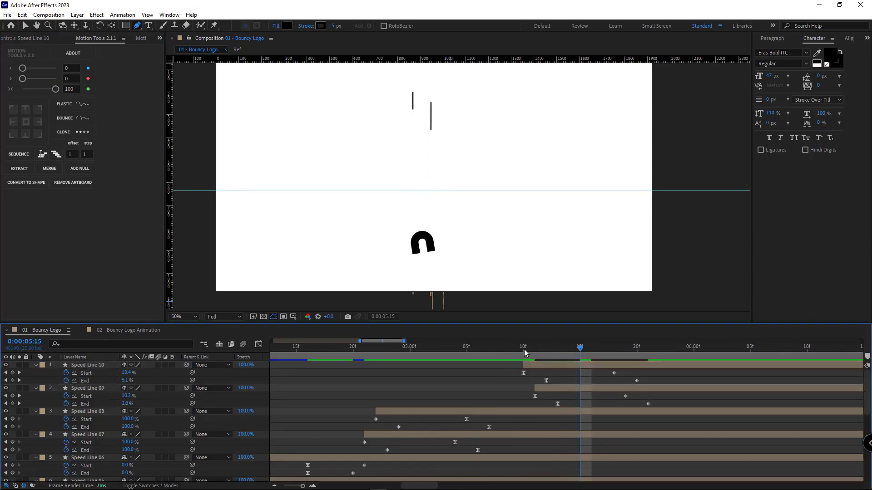
# Step: Shift Speed Lines 09 and 10 three frames earlier so Speed Line 10 starts at 0:00:05:07, and check the drop
pyautogui.moveTo(525, 353); pyautogui.dragTo(591, 352)
pyautogui.click(628, 368)
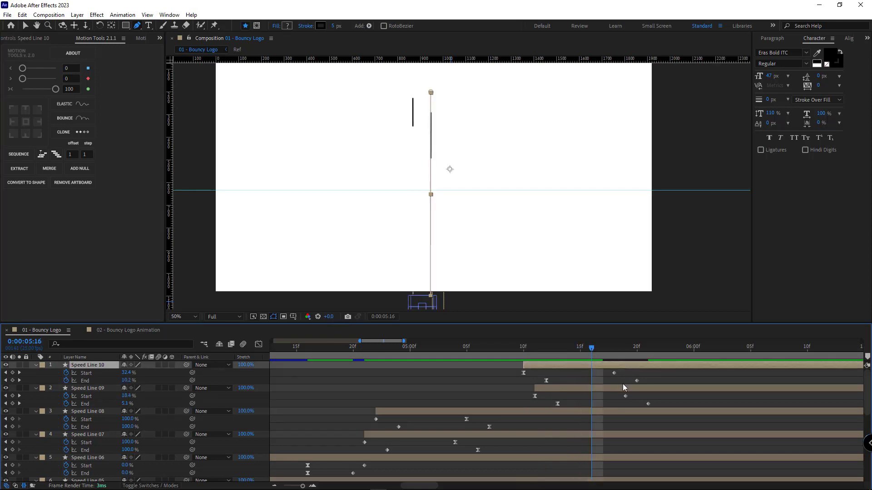
pyautogui.keyDown('shift'); pyautogui.click(623, 388); pyautogui.keyUp('shift')
pyautogui.moveTo(636, 395); pyautogui.dragTo(606, 396)
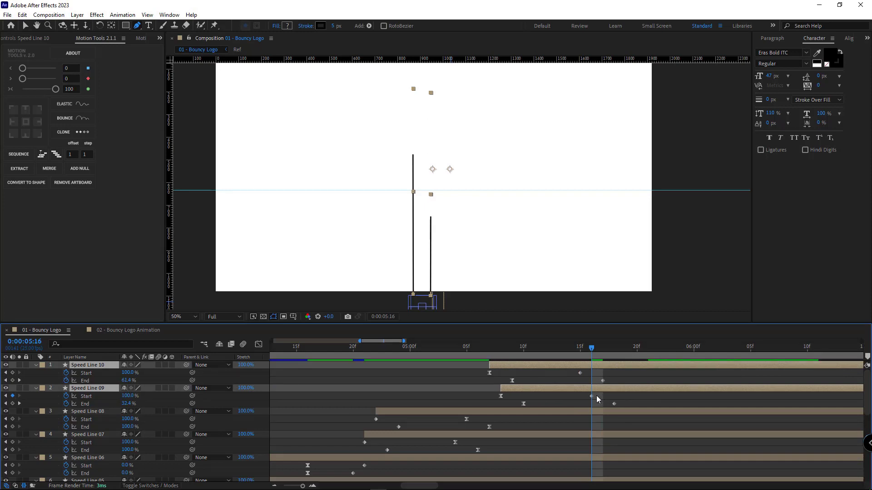
pyautogui.moveTo(493, 353); pyautogui.dragTo(534, 361)
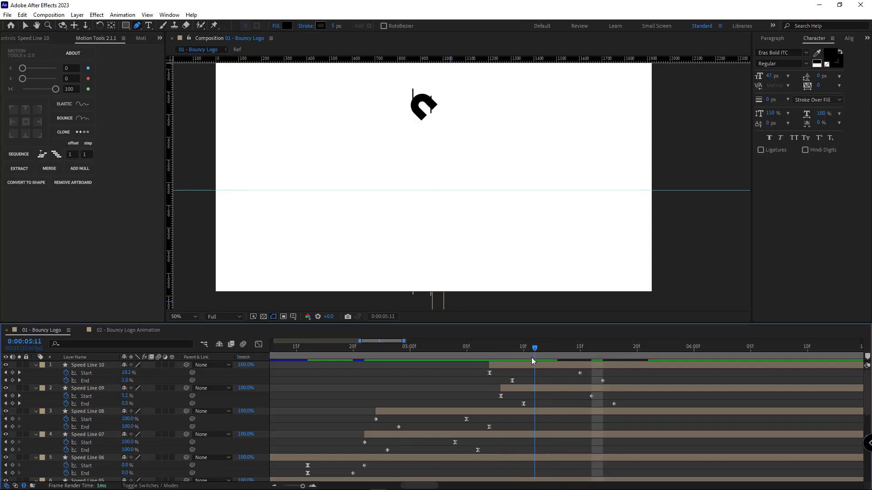
# Step: Move Speed Lines 09 and 10 up by 80 px and check them against the falling u
pyautogui.click(535, 365)
pyautogui.keyDown('shift'); pyautogui.click(551, 389); pyautogui.keyUp('shift')
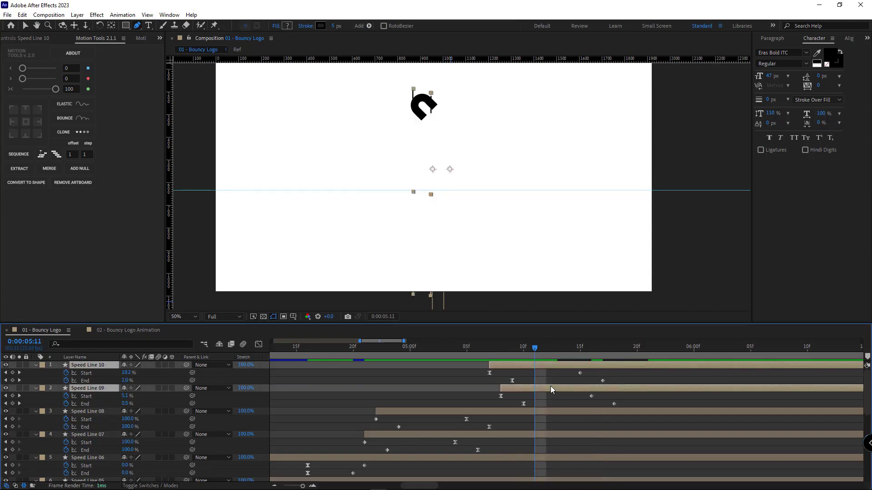
pyautogui.hotkey('shift', 'Up')
pyautogui.hotkey('shift', 'Up')
pyautogui.hotkey('shift', 'Up')
pyautogui.hotkey('shift', 'Up')
pyautogui.hotkey('shift', 'Up')
pyautogui.hotkey('shift', 'Up')
pyautogui.hotkey('shift', 'Up')
pyautogui.hotkey('shift', 'Up')
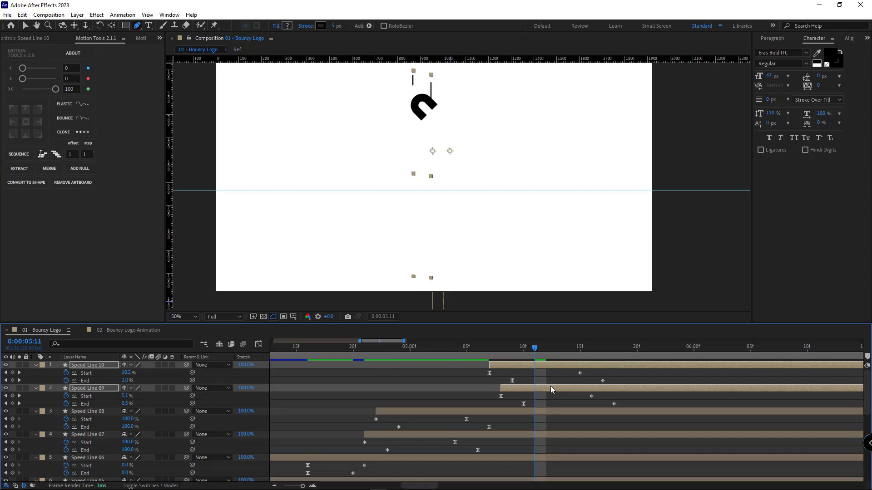
pyautogui.click(539, 407)
pyautogui.moveTo(491, 349); pyautogui.dragTo(568, 374)
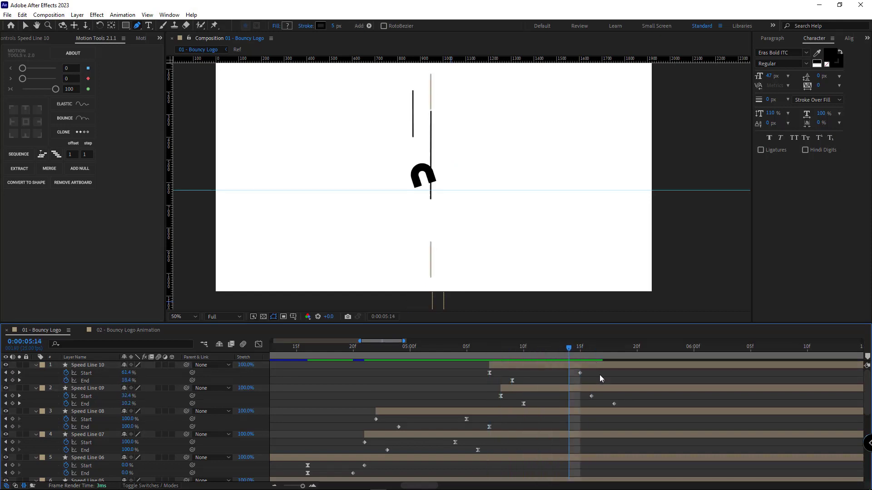
# Step: Move the last Start and End keyframes of Speed Lines 09 and 10 one frame later and preview the drop
pyautogui.moveTo(652, 373); pyautogui.dragTo(553, 409)
pyautogui.moveTo(580, 374); pyautogui.dragTo(589, 374)
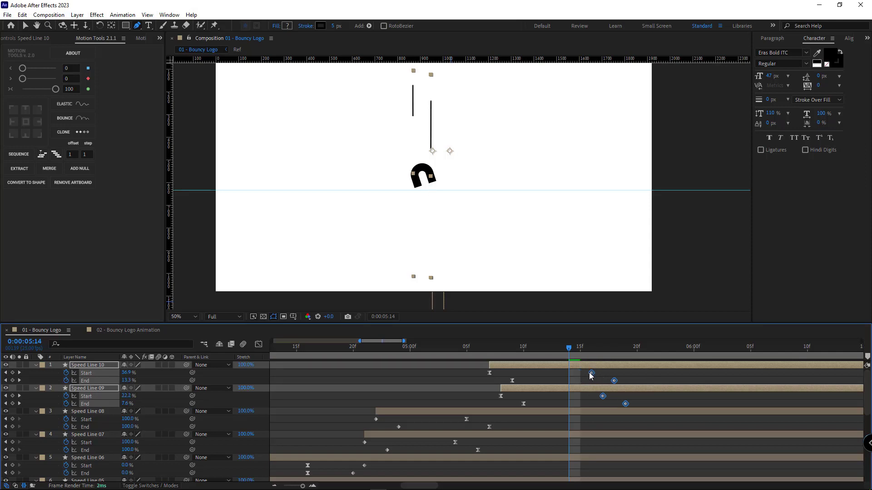
pyautogui.click(565, 375)
pyautogui.moveTo(488, 349); pyautogui.dragTo(568, 348)
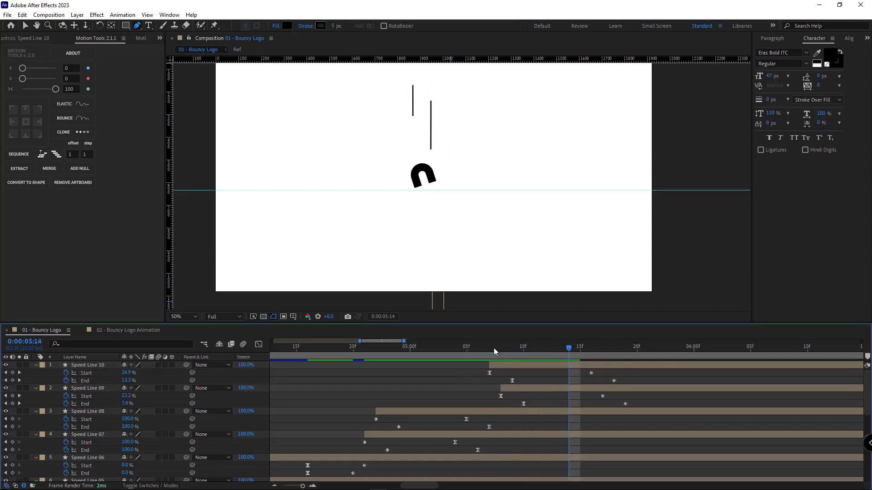
pyautogui.moveTo(494, 351); pyautogui.dragTo(637, 349)
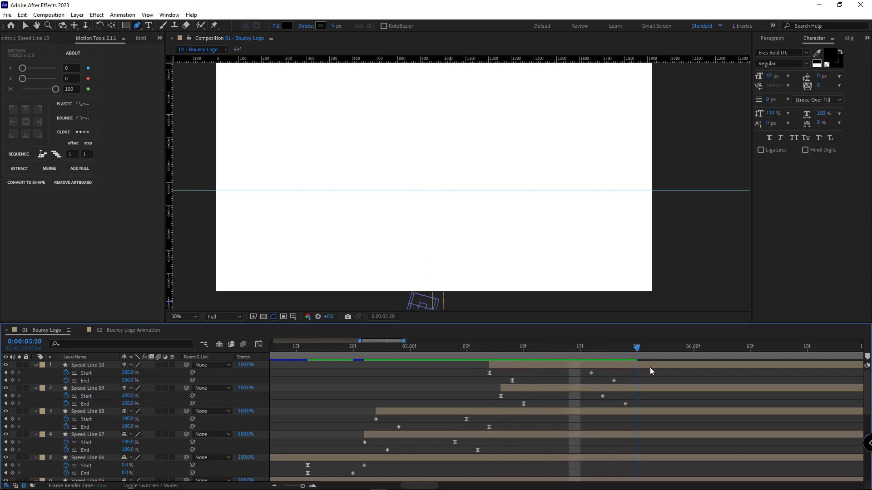
pyautogui.press('space')
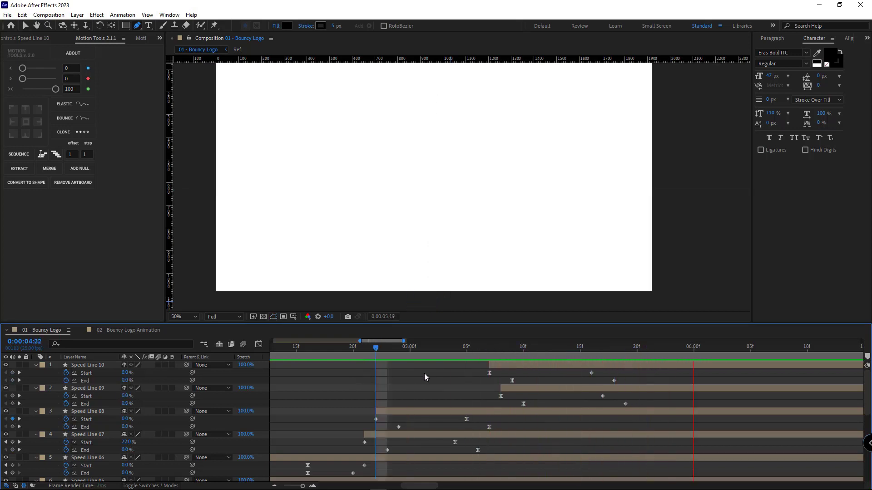
pyautogui.press('space')
# Step: Extend Speed Lines 10 and 09 by lowering their bottom path points to just above the composition's lower edge
pyautogui.click(526, 367)
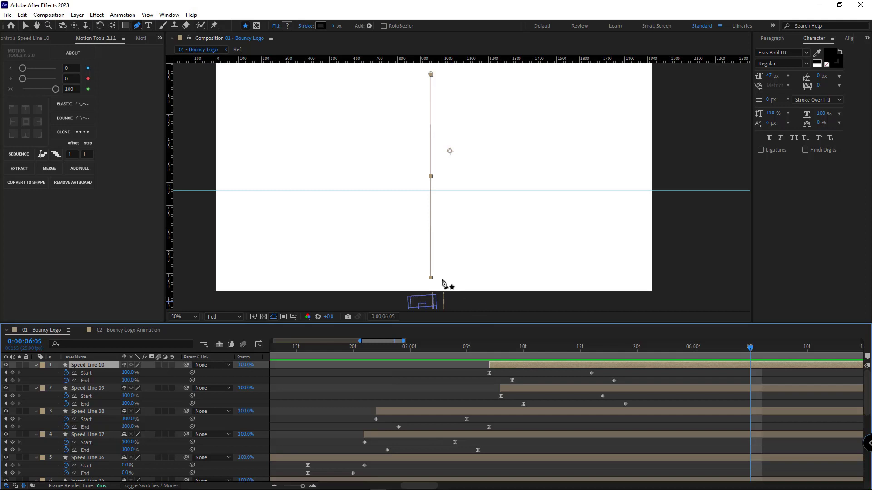
pyautogui.moveTo(431, 278); pyautogui.dragTo(414, 289)
pyautogui.click(538, 388)
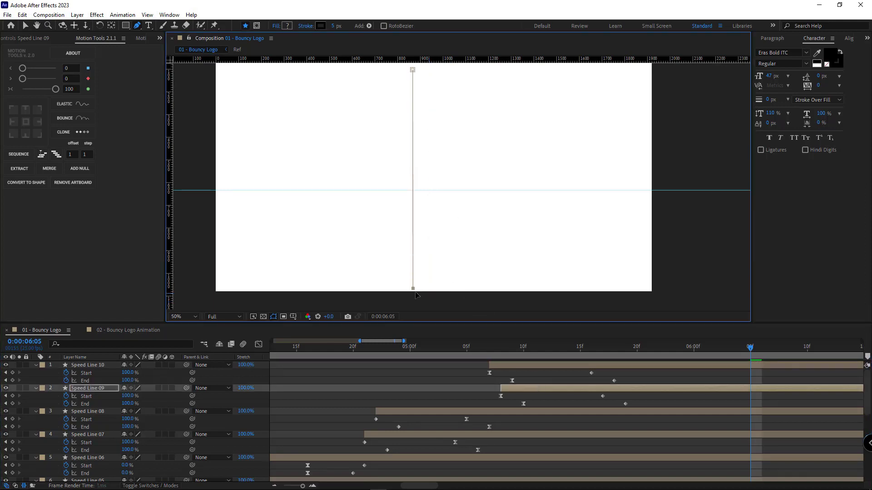
pyautogui.click(545, 380)
# Step: Preview the whole animation from the start with all speed lines in place
pyautogui.moveTo(484, 348); pyautogui.dragTo(159, 342)
pyautogui.scroll(-2, 462, 421)
pyautogui.scroll(-1, 446, 402)
pyautogui.press('space')
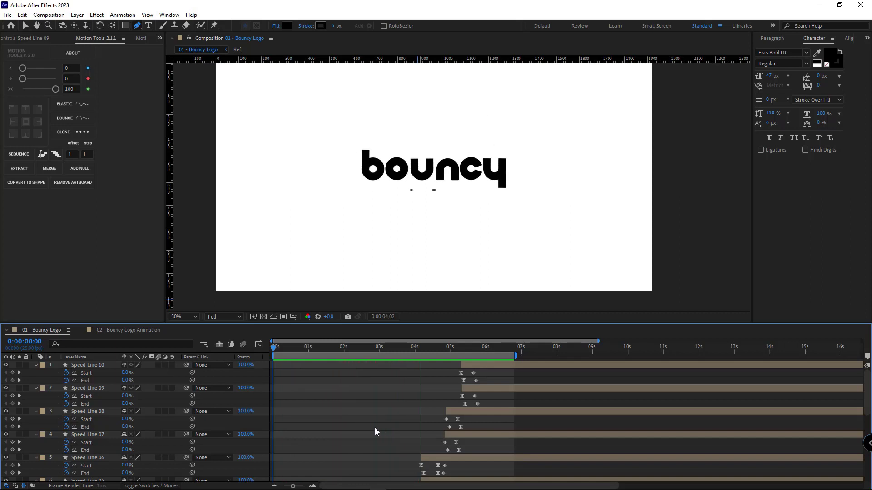
pyautogui.press('space')
# Step: Collapse the expanded keyframe properties of all layers in the composition
pyautogui.moveTo(343, 348)
pyautogui.mouseDown()
pyautogui.moveTo(287, 348)
pyautogui.moveTo(330, 348)
pyautogui.mouseUp()
pyautogui.press('v')
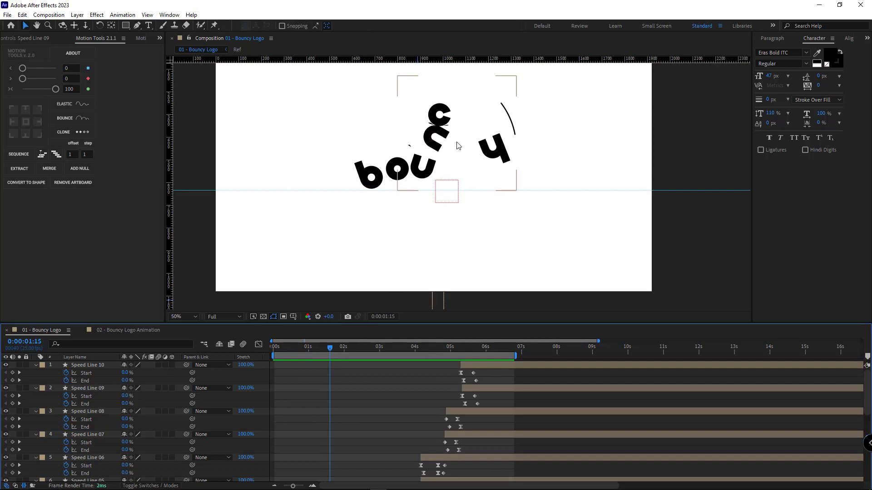
pyautogui.click(444, 116)
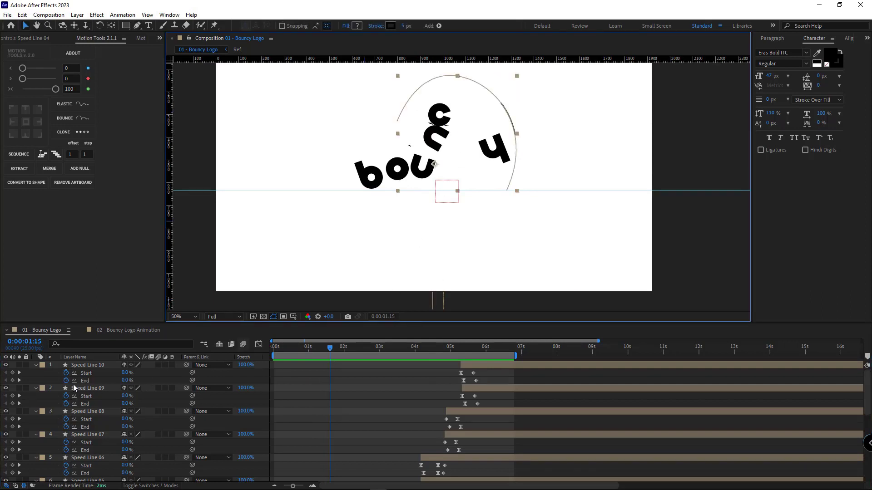
pyautogui.hotkey('ctrl', 'a')
pyautogui.press('u')
pyautogui.hotkey('ctrl', 'shift', 'a')
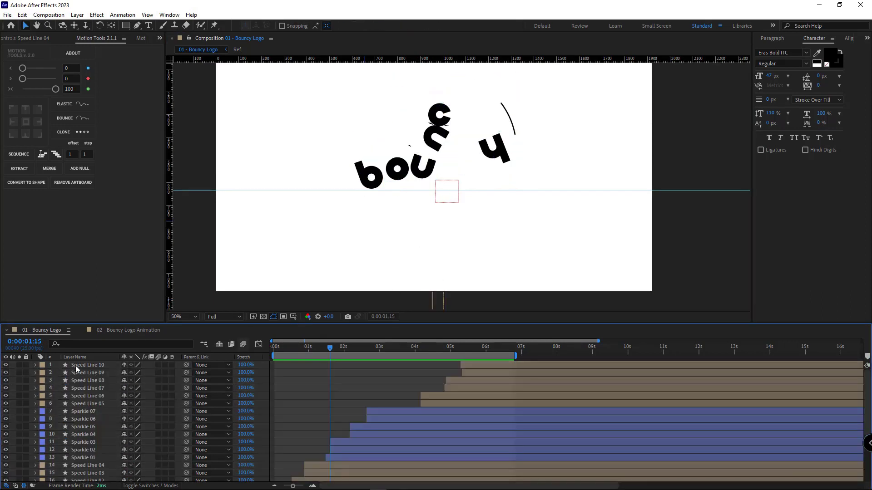
# Step: Lock all Speed Line and Sparkle layers, from Speed Line 10 through Speed Line 01
pyautogui.click(76, 369)
pyautogui.scroll(-3, 136, 422)
pyautogui.keyDown('shift'); pyautogui.click(66, 443); pyautogui.keyUp('shift')
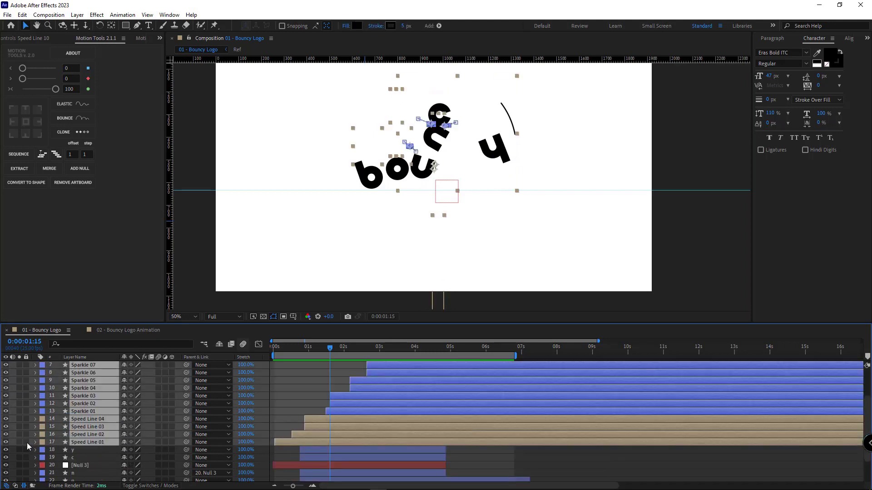
pyautogui.hotkey('ctrl', 'l')
# Step: Show the c layer's Position and Rotation and add a 0° Rotation keyframe at 0:00:03:02
pyautogui.scroll(-2, 54, 436)
pyautogui.click(81, 425)
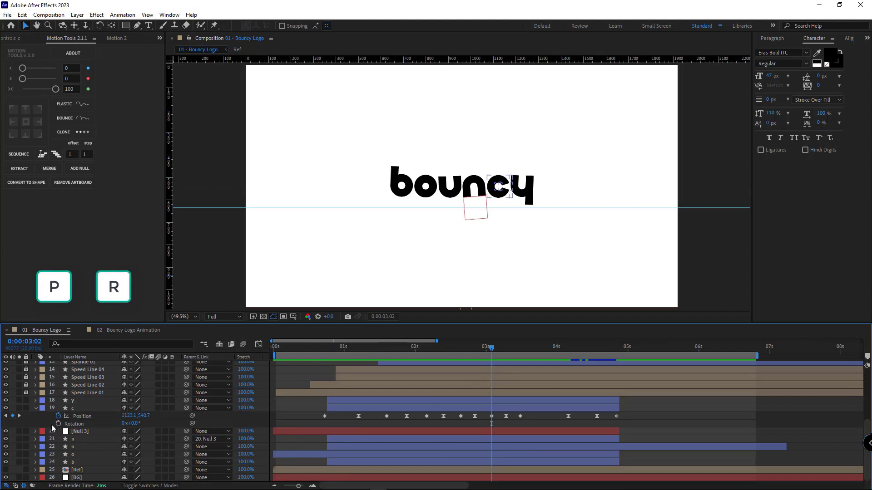
pyautogui.click(58, 424)
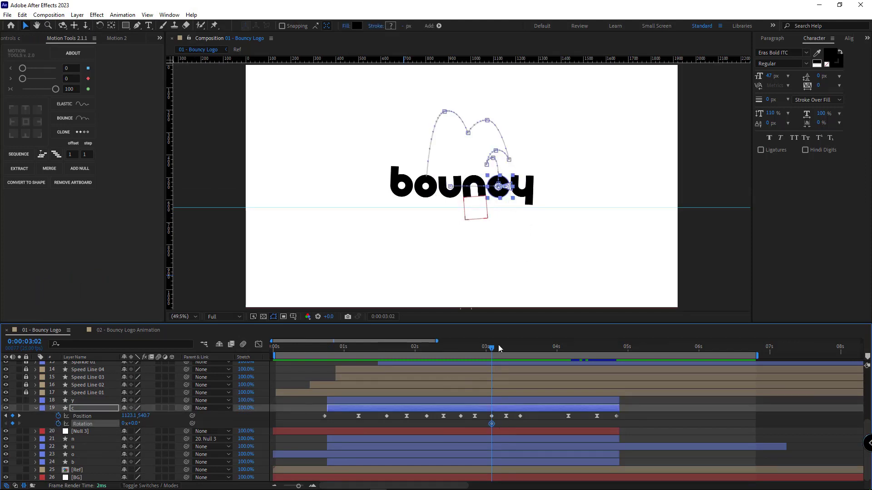
# Step: Set the c's Rotation to 90° at 0:00:02:04 and apply Easy Ease to that keyframe
pyautogui.moveTo(492, 350); pyautogui.dragTo(427, 360)
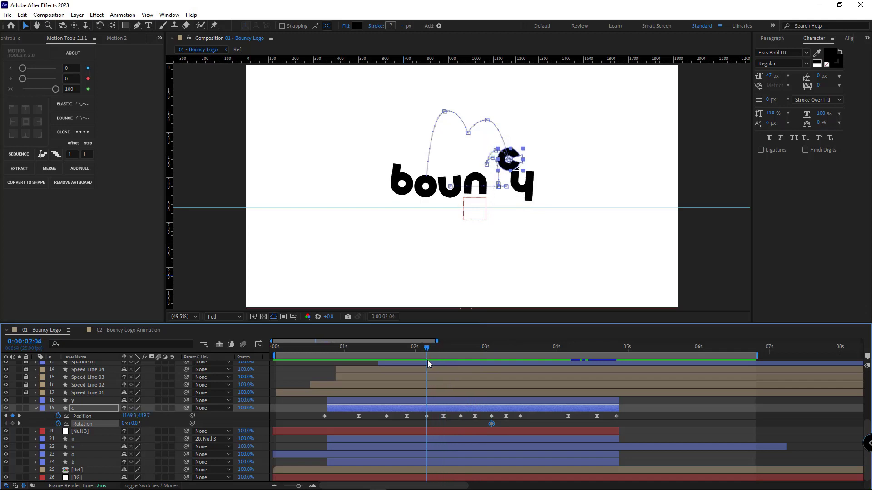
pyautogui.moveTo(136, 422); pyautogui.dragTo(144, 423)
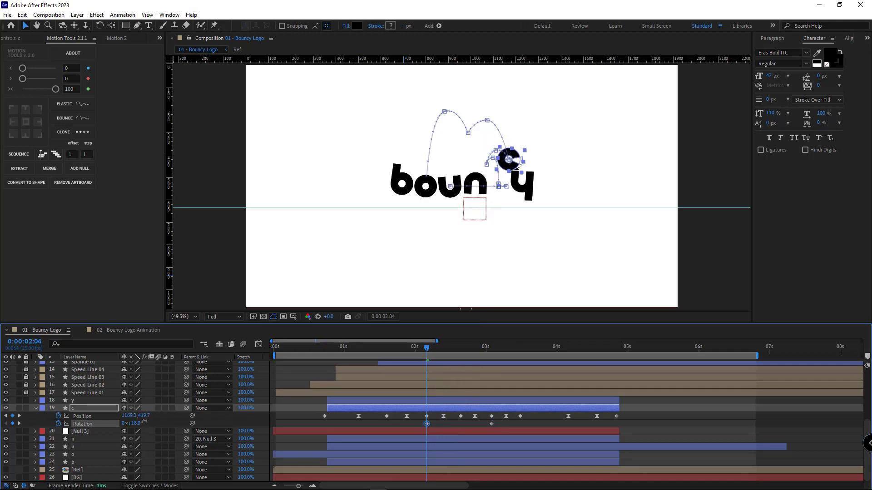
pyautogui.click(136, 424)
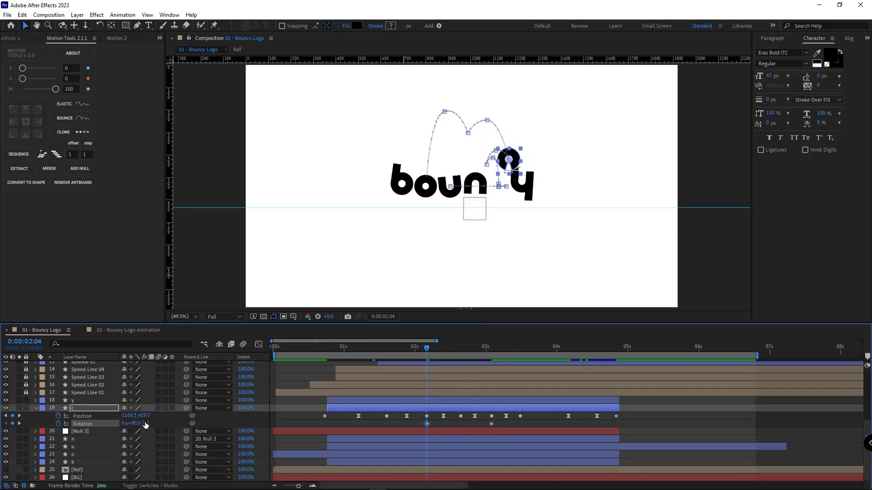
pyautogui.rightClick(427, 424)
pyautogui.moveTo(468, 417)
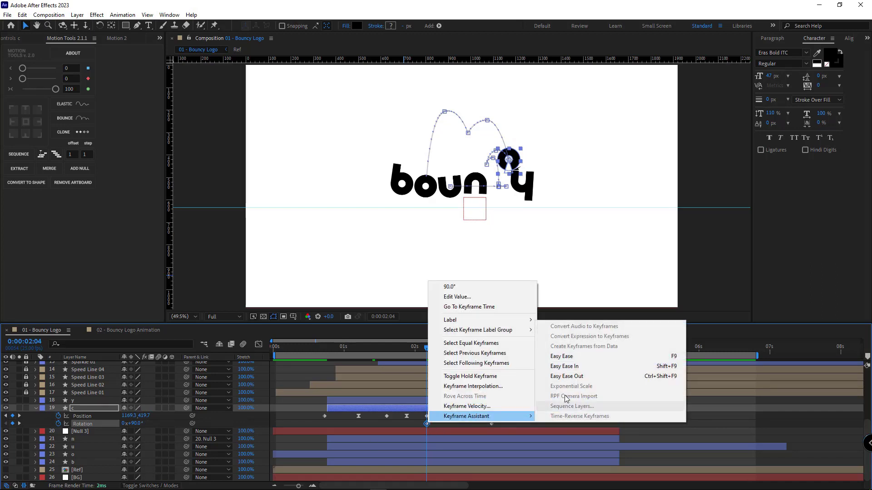
pyautogui.click(563, 356)
# Step: Add a -90° Rotation keyframe to the c and place it at its first Position keyframe, 0:00:00:18
pyautogui.moveTo(406, 348); pyautogui.dragTo(343, 354)
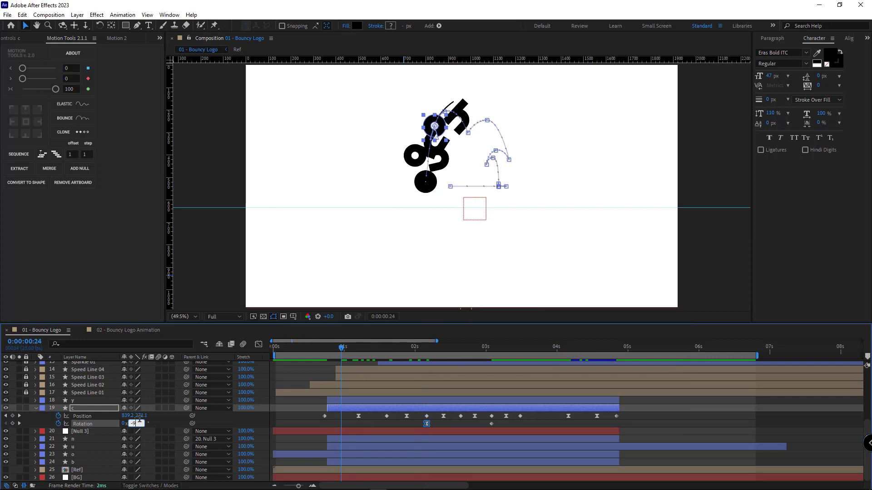
pyautogui.write('0')
pyautogui.press('Return')
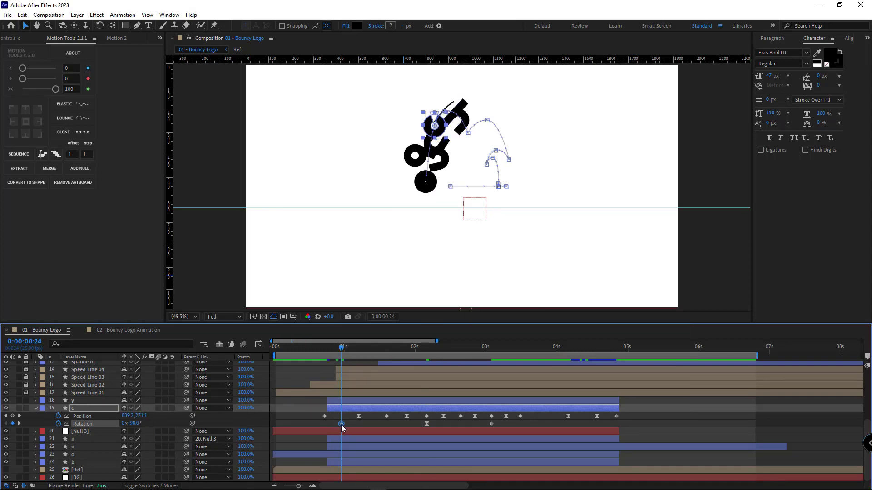
pyautogui.press('Delete')
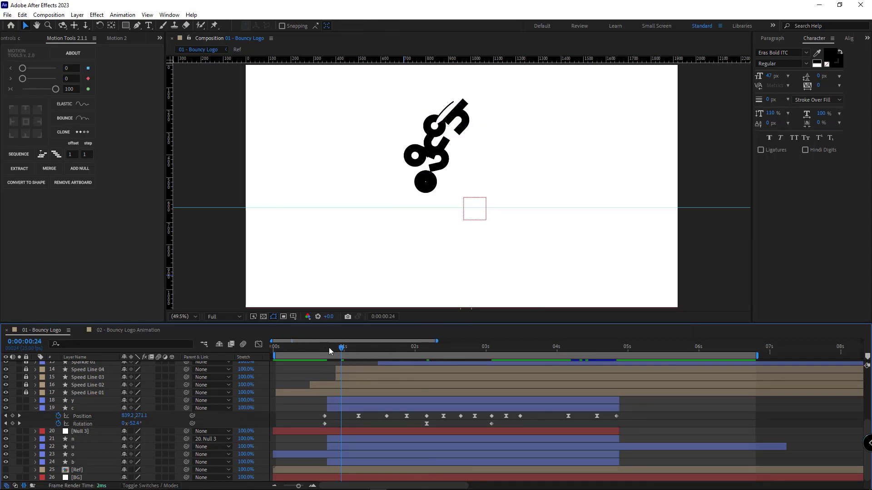
# Step: Check the c's spin and set its Rotation keyframe at 0:00:00:18 to -180°
pyautogui.moveTo(329, 347); pyautogui.dragTo(443, 359)
pyautogui.click(426, 425)
pyautogui.moveTo(367, 370); pyautogui.dragTo(323, 374)
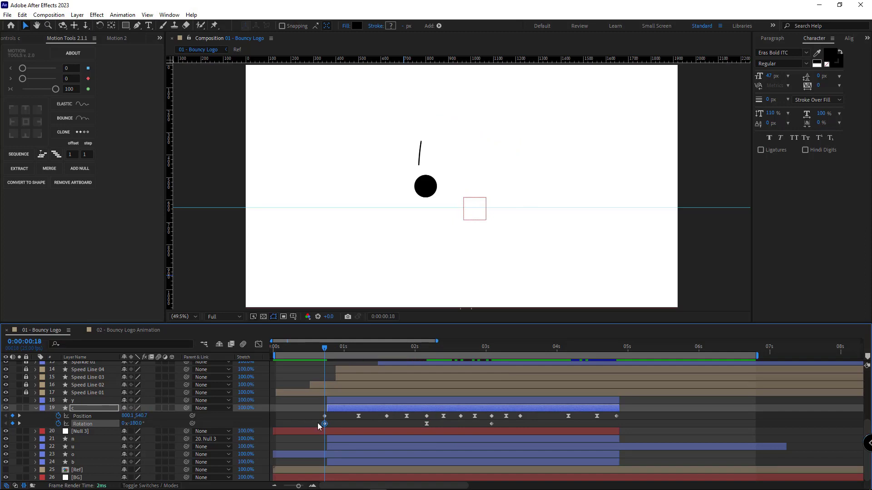
pyautogui.click(343, 423)
# Step: Convert the c's Rotation keyframe at 0:00:02:04 to linear and preview the spin from 0:00:00:18
pyautogui.press('space')
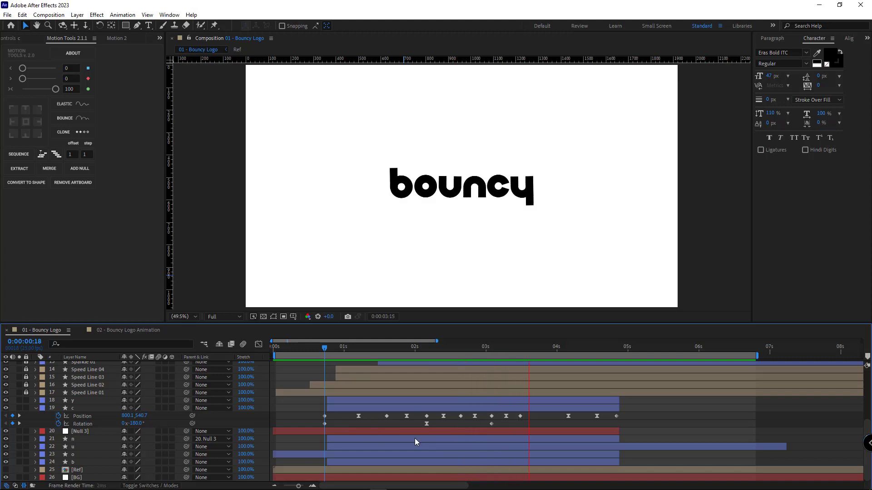
pyautogui.press('space')
pyautogui.keyDown('ctrl'); pyautogui.click(426, 423); pyautogui.keyUp('ctrl')
pyautogui.click(441, 426)
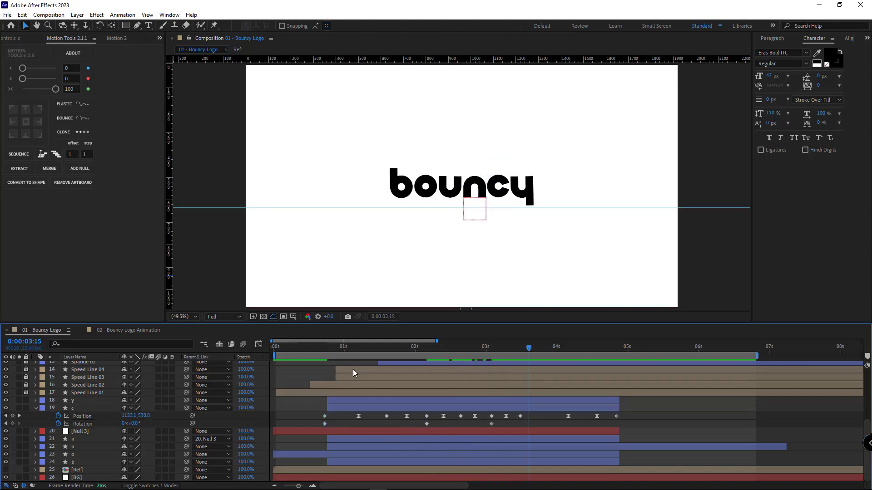
pyautogui.click(322, 349)
pyautogui.press('space')
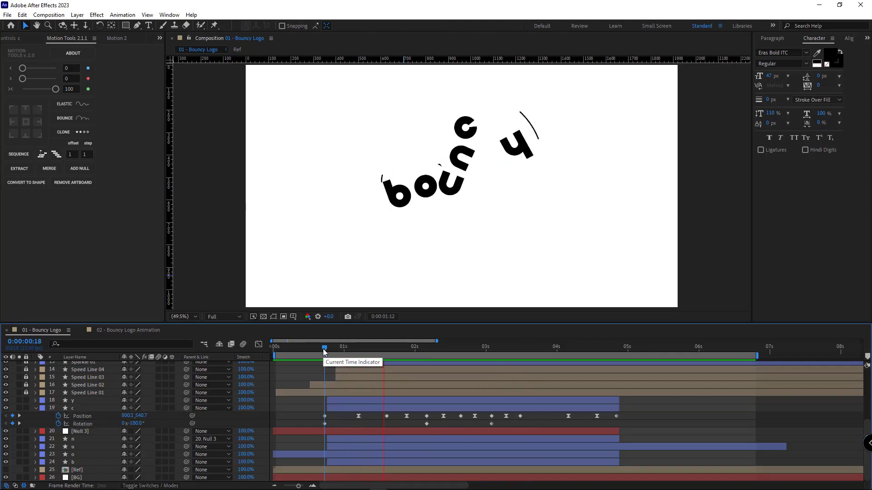